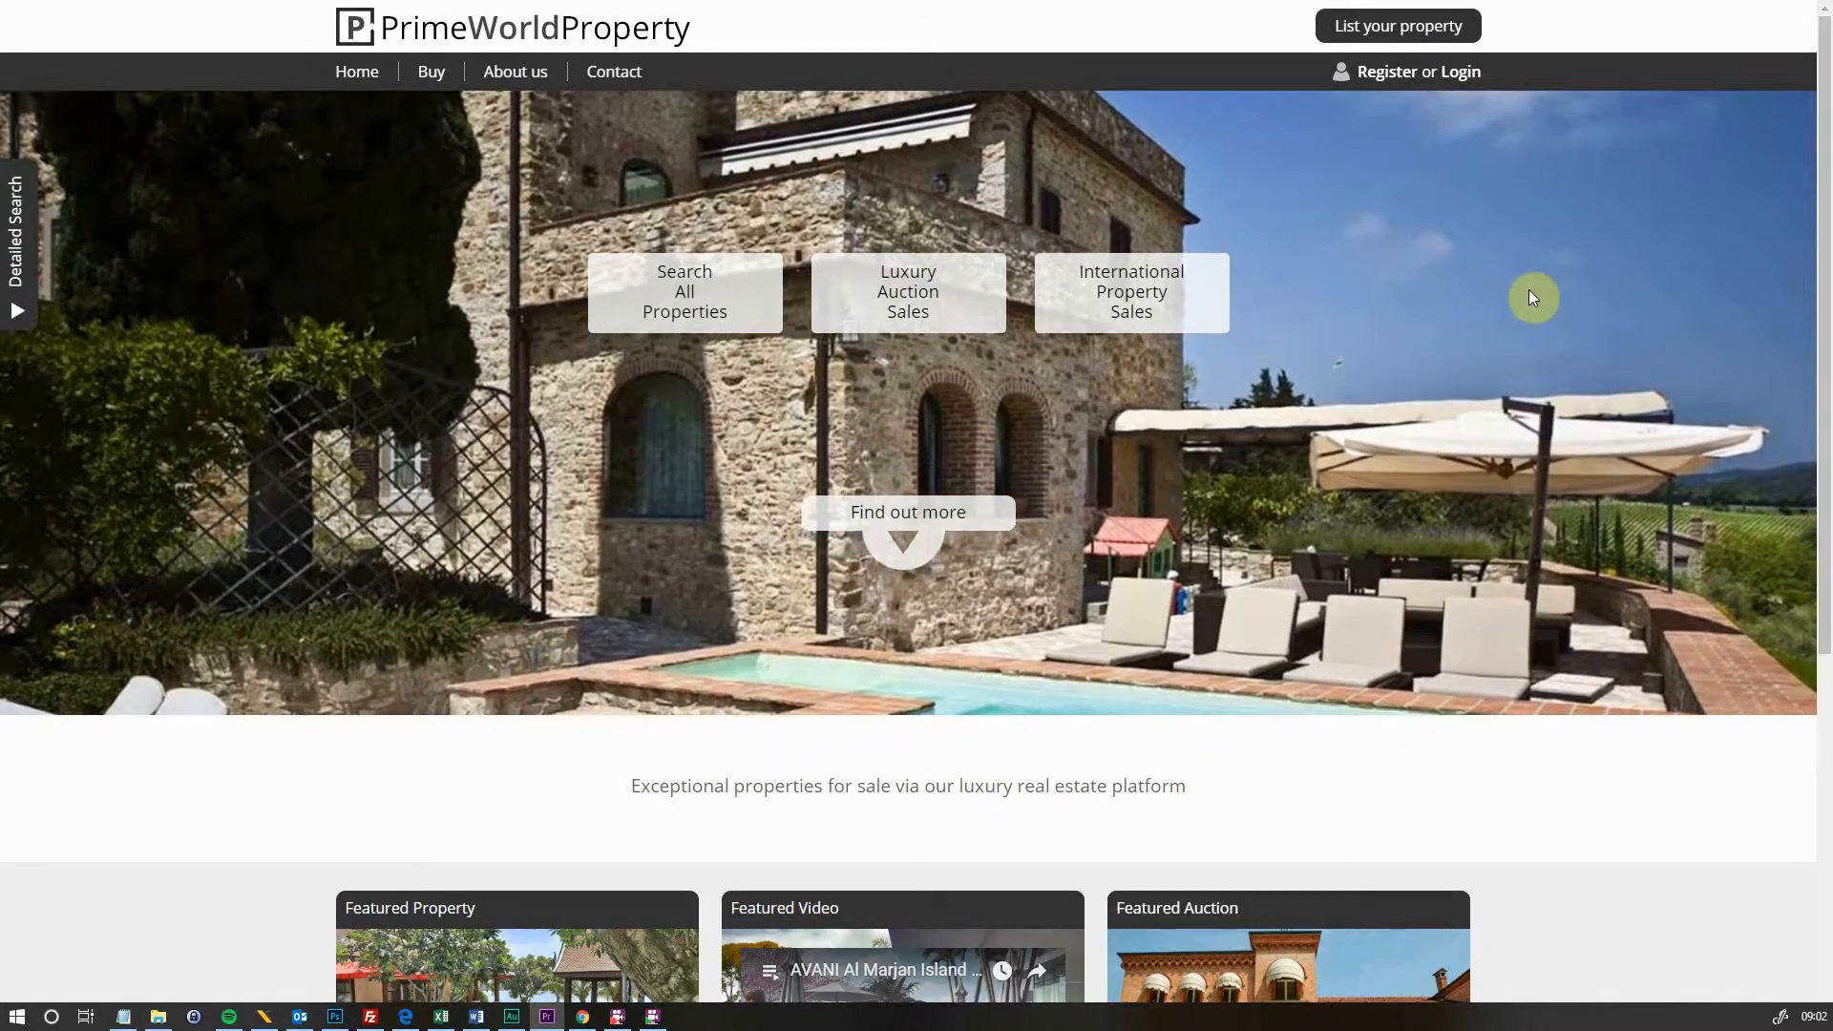
# Log in to the site with the account e-mail address and password
pyautogui.click(1460, 72)
pyautogui.click(1361, 119)
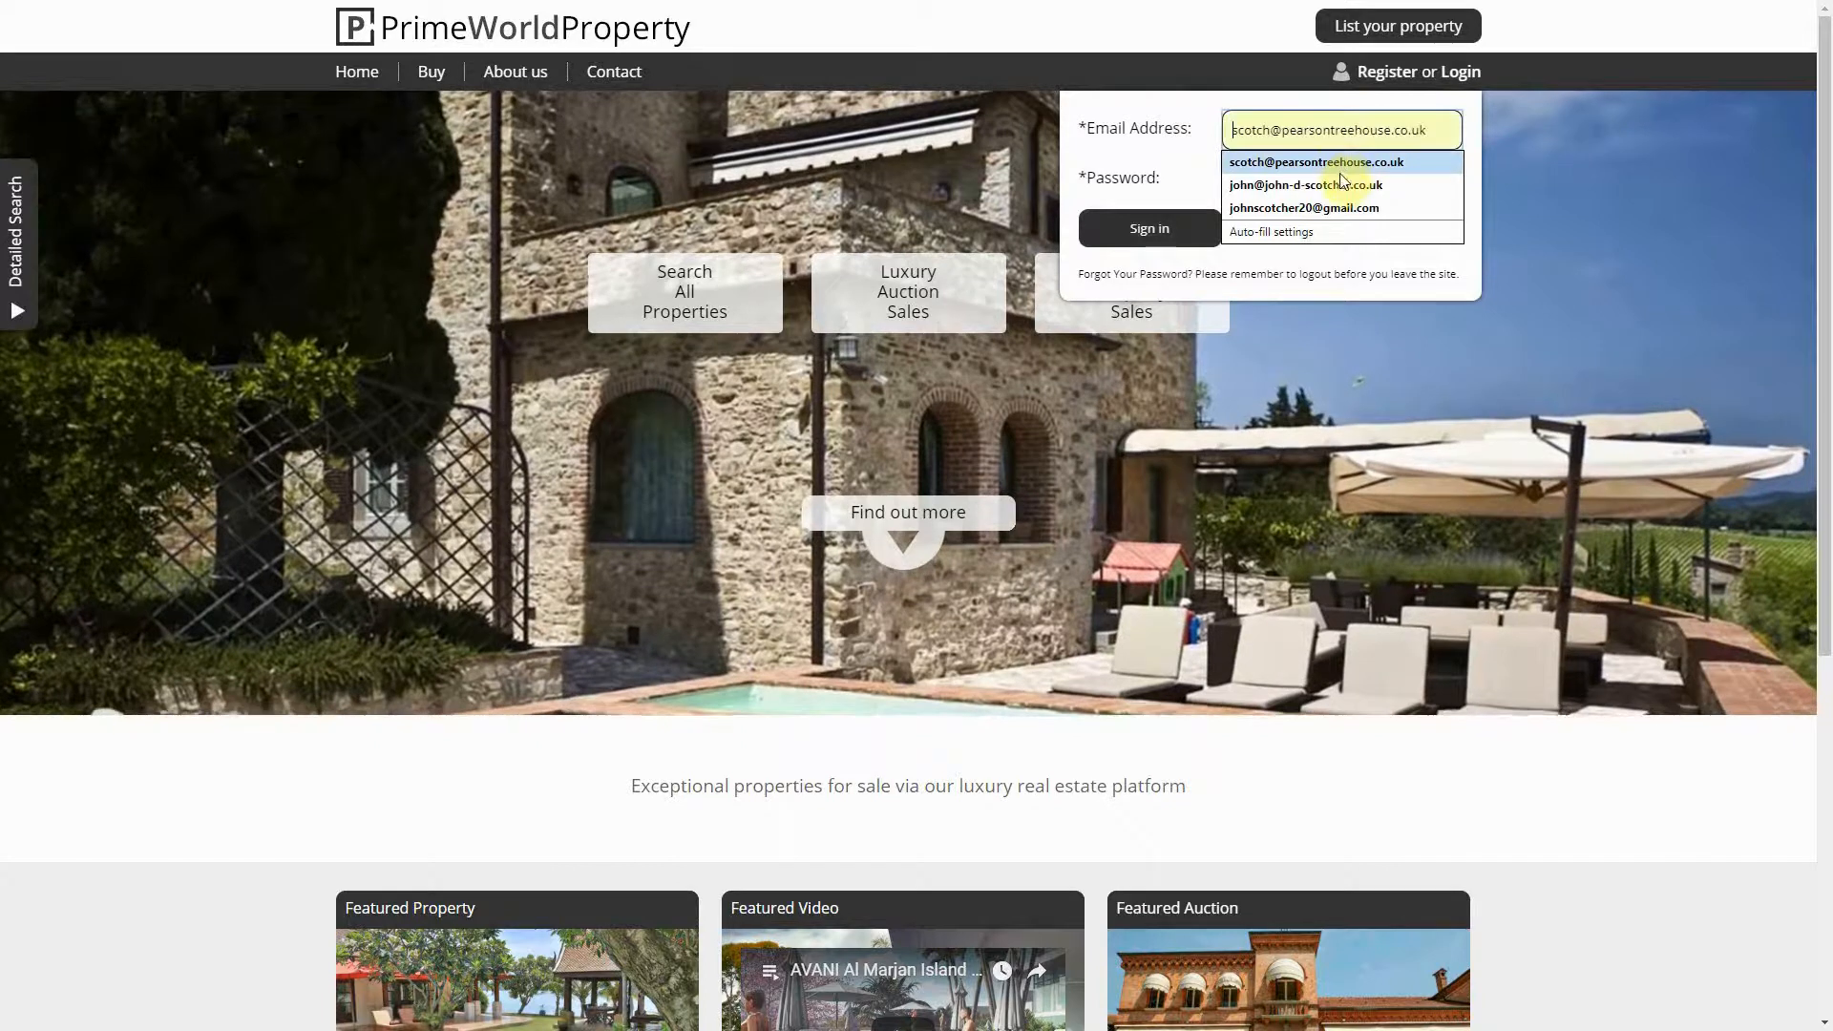
pyautogui.click(1318, 163)
pyautogui.click(1303, 184)
pyautogui.write('••••••••••')
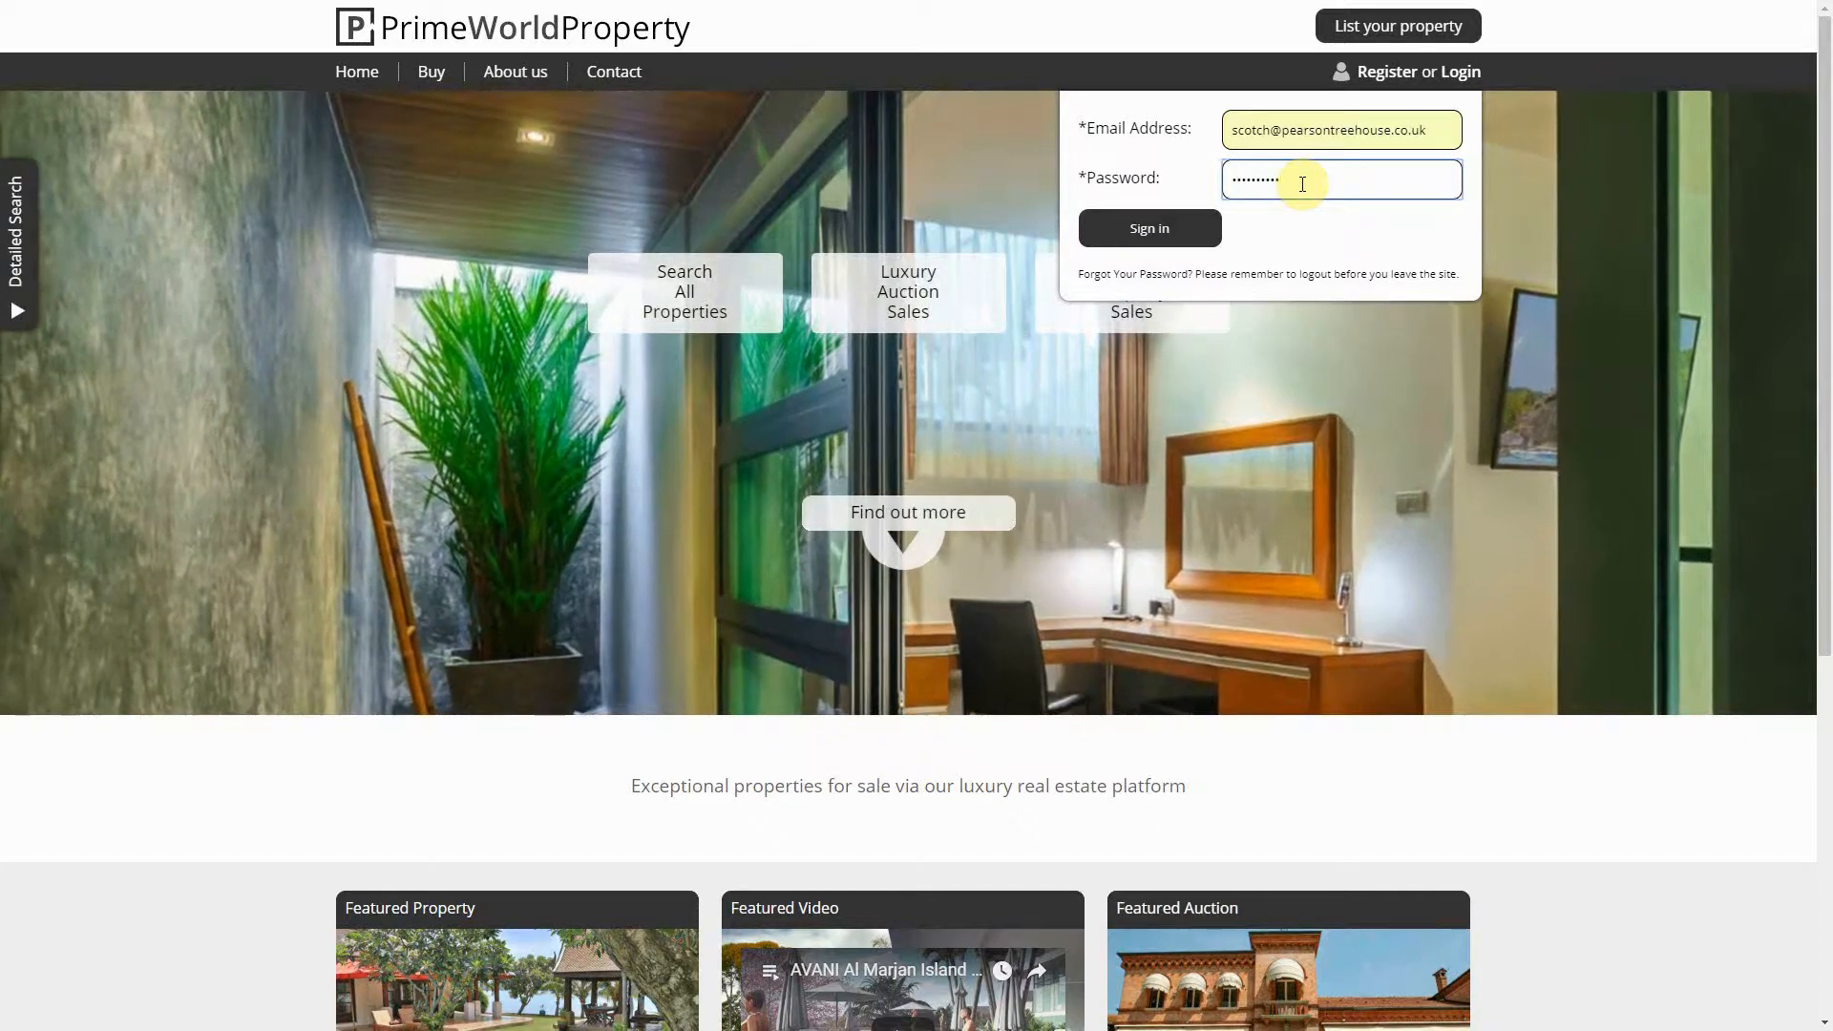
pyautogui.press('Return')
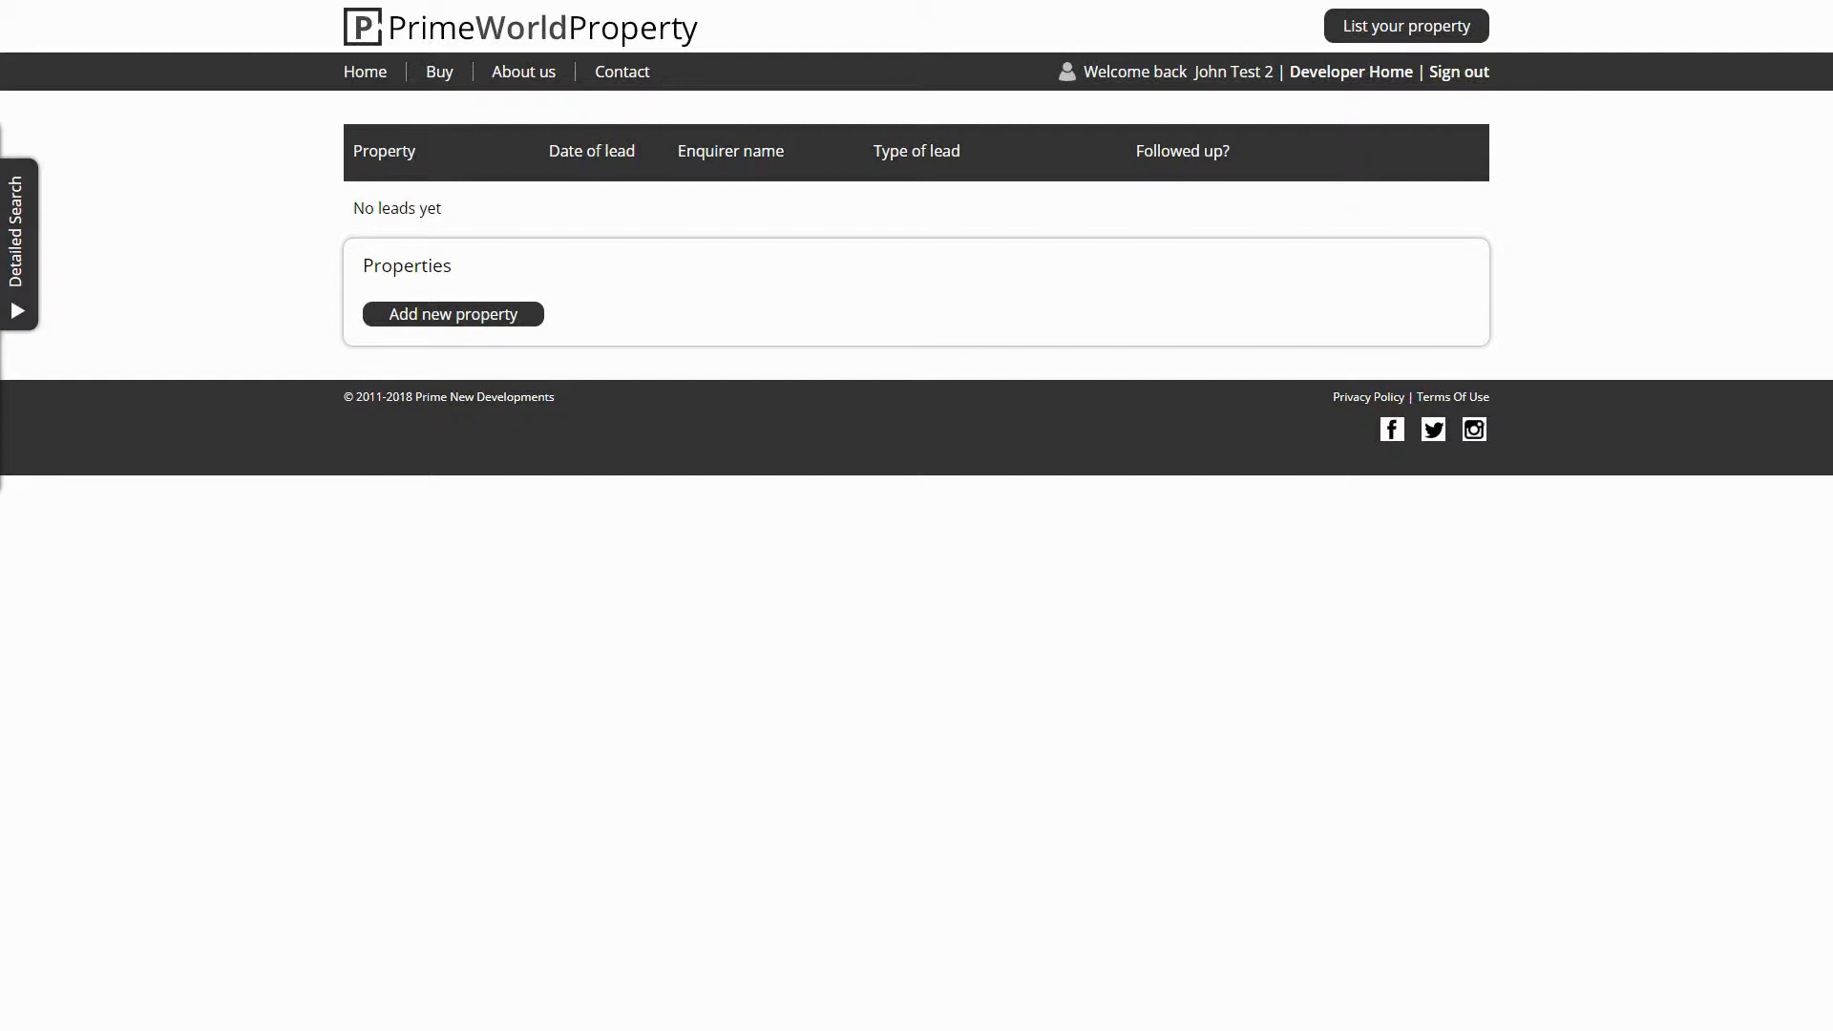
# Add a new property named Stamford House with the property type Luxury Auction Sales
pyautogui.click(465, 320)
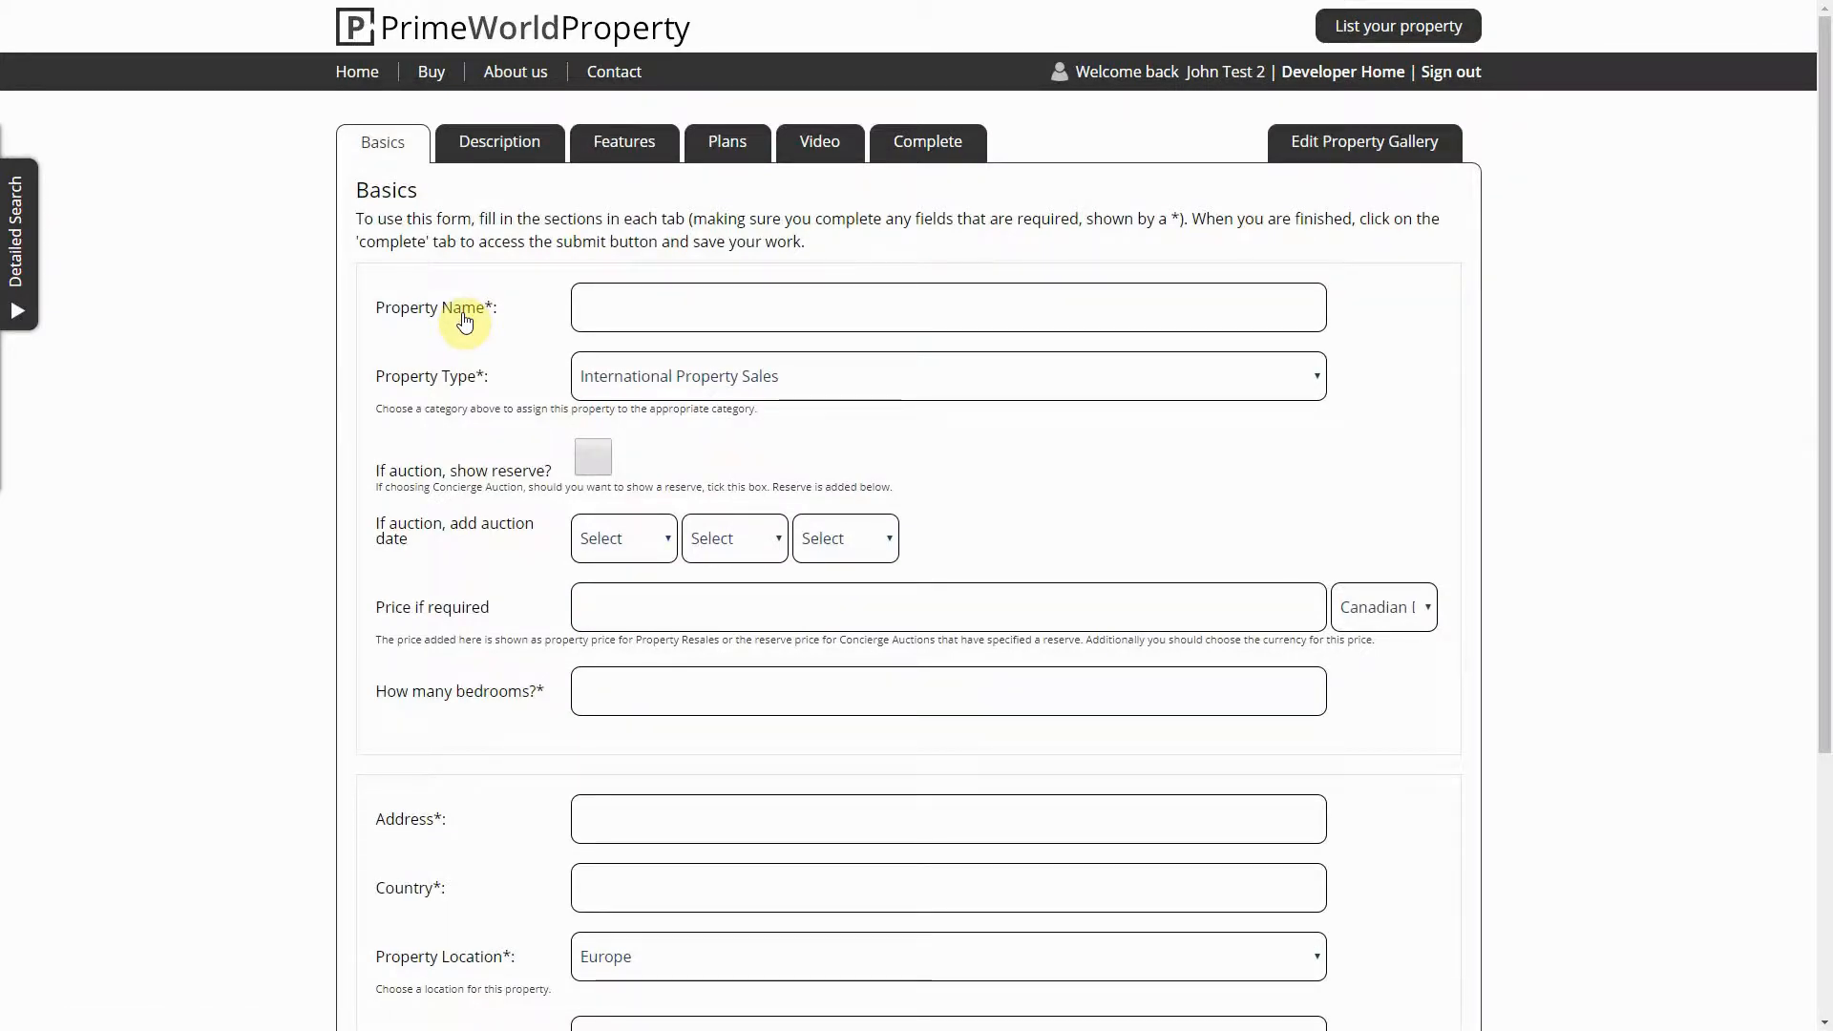
pyautogui.click(613, 308)
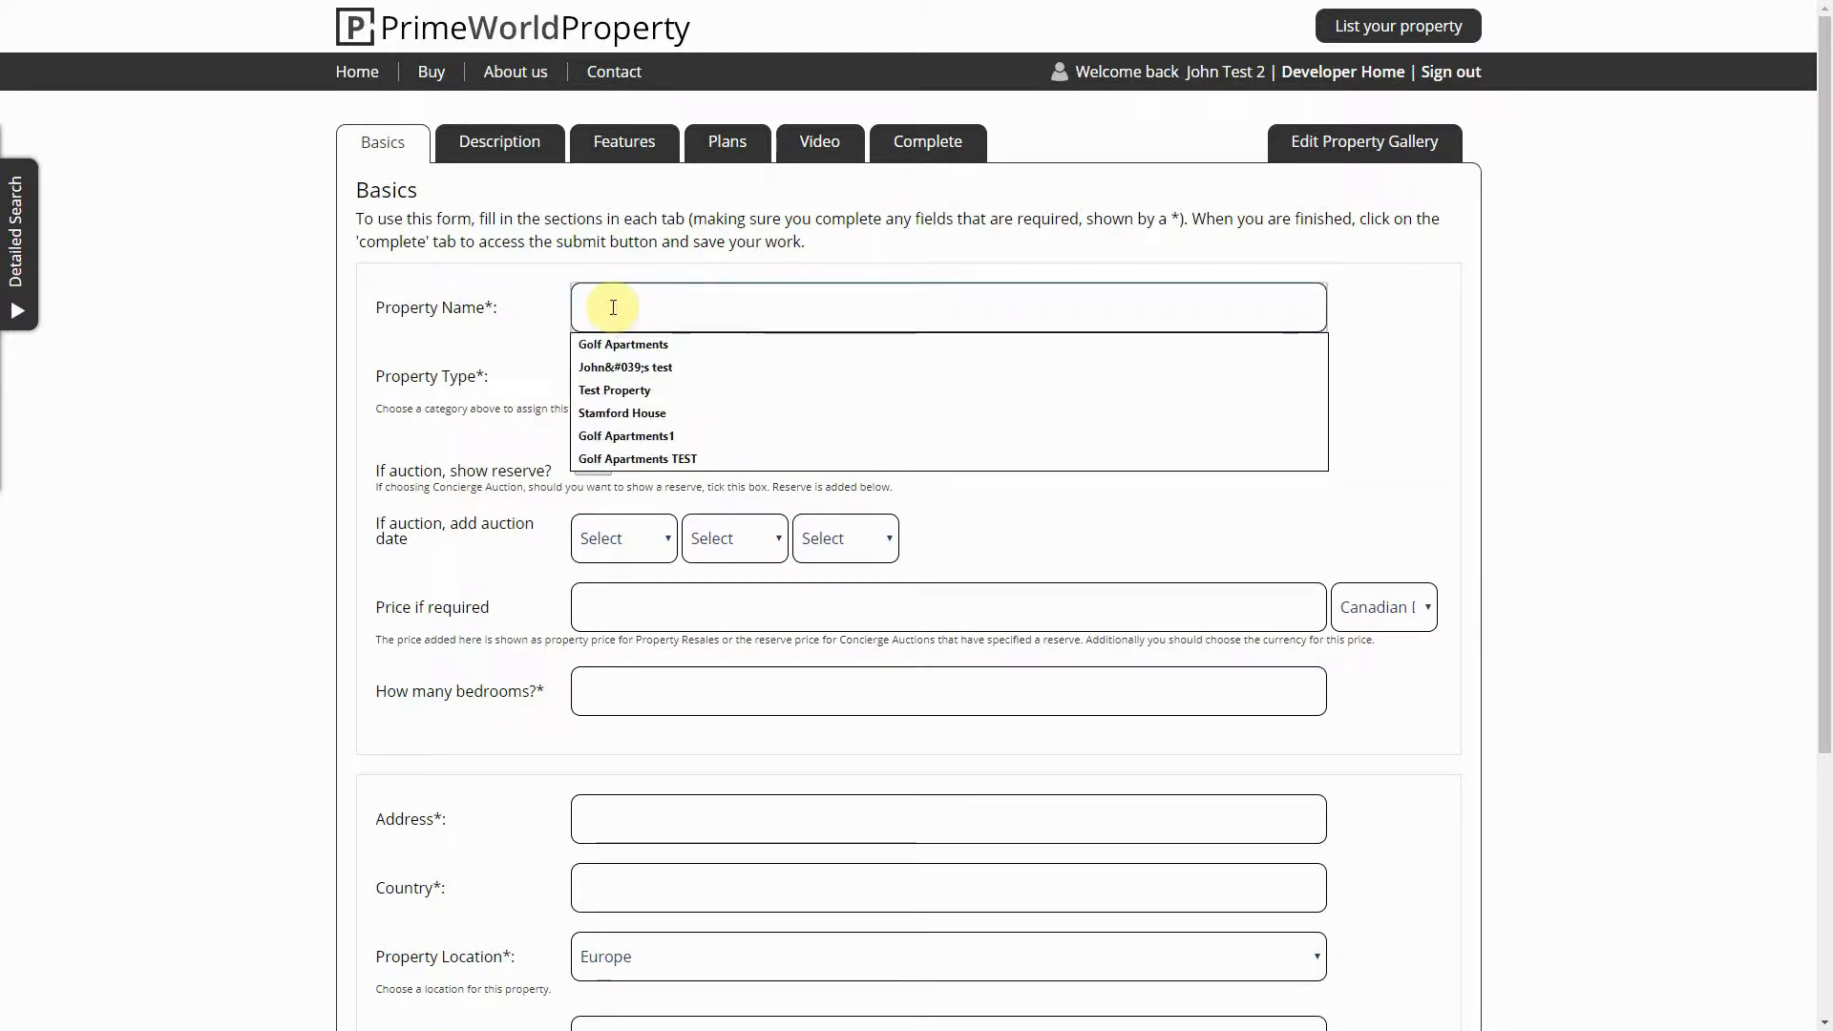
pyautogui.click(611, 419)
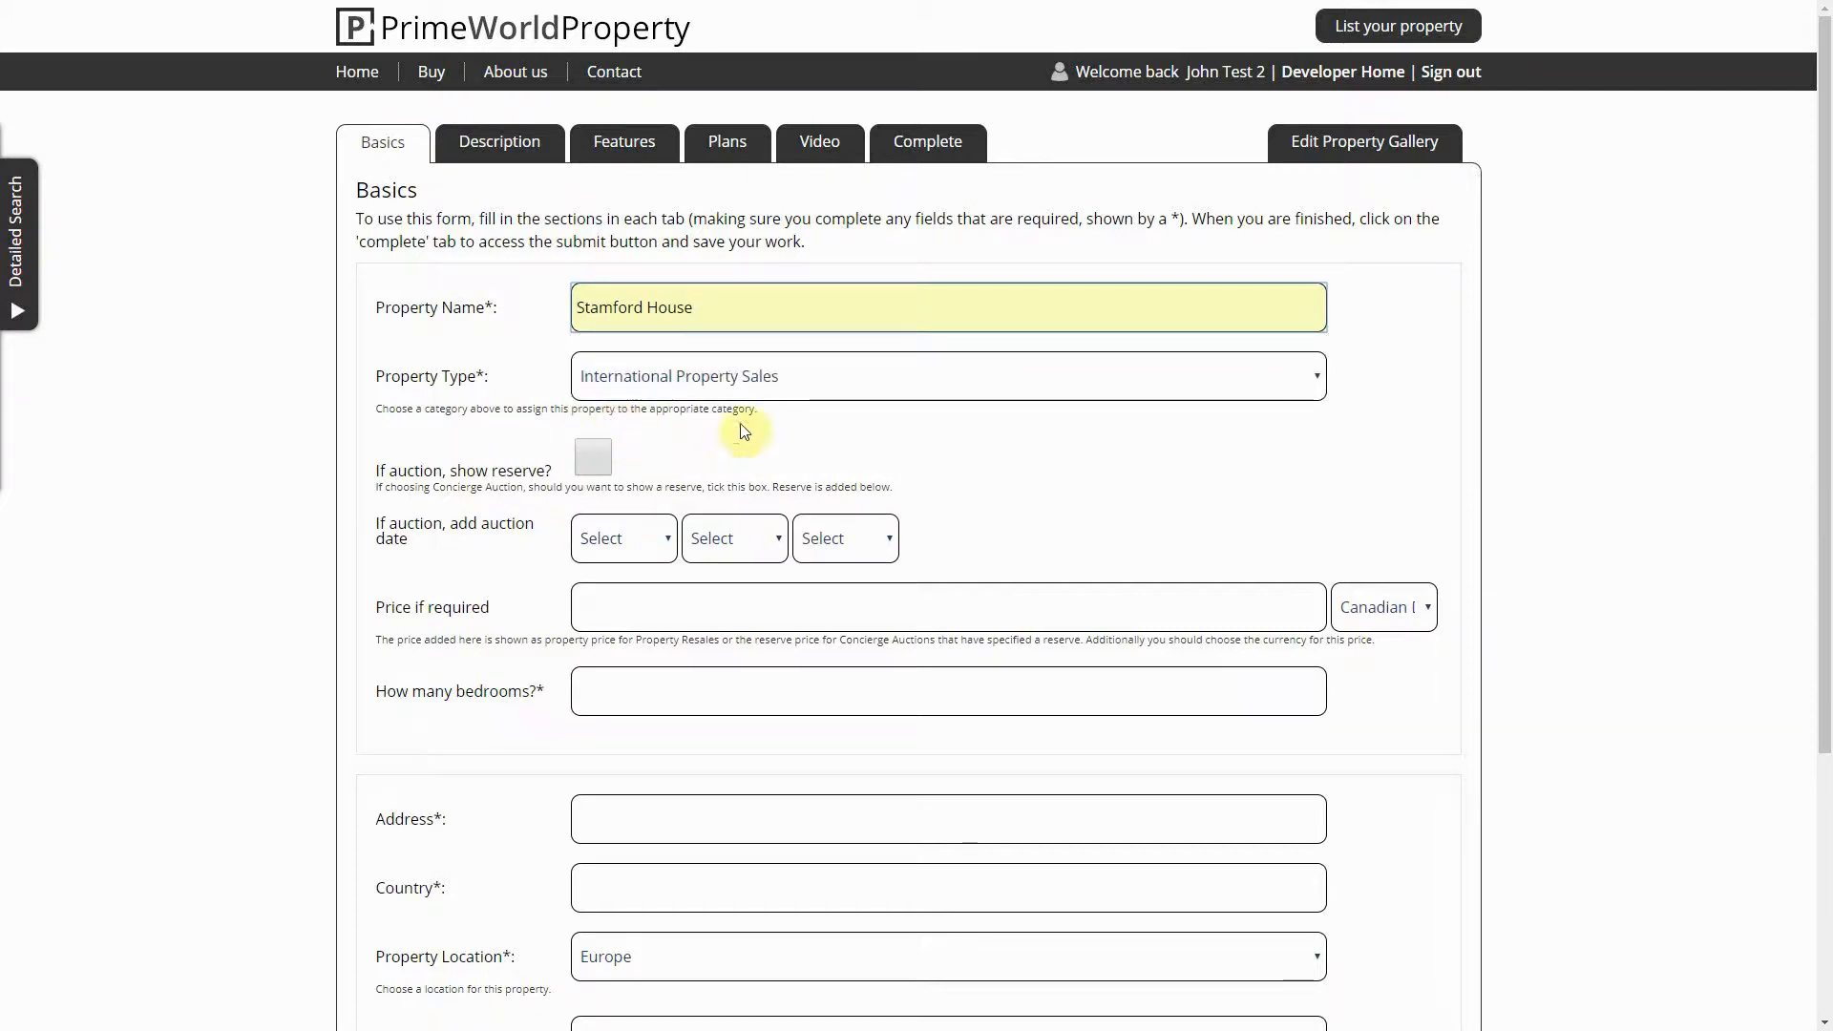
pyautogui.click(835, 379)
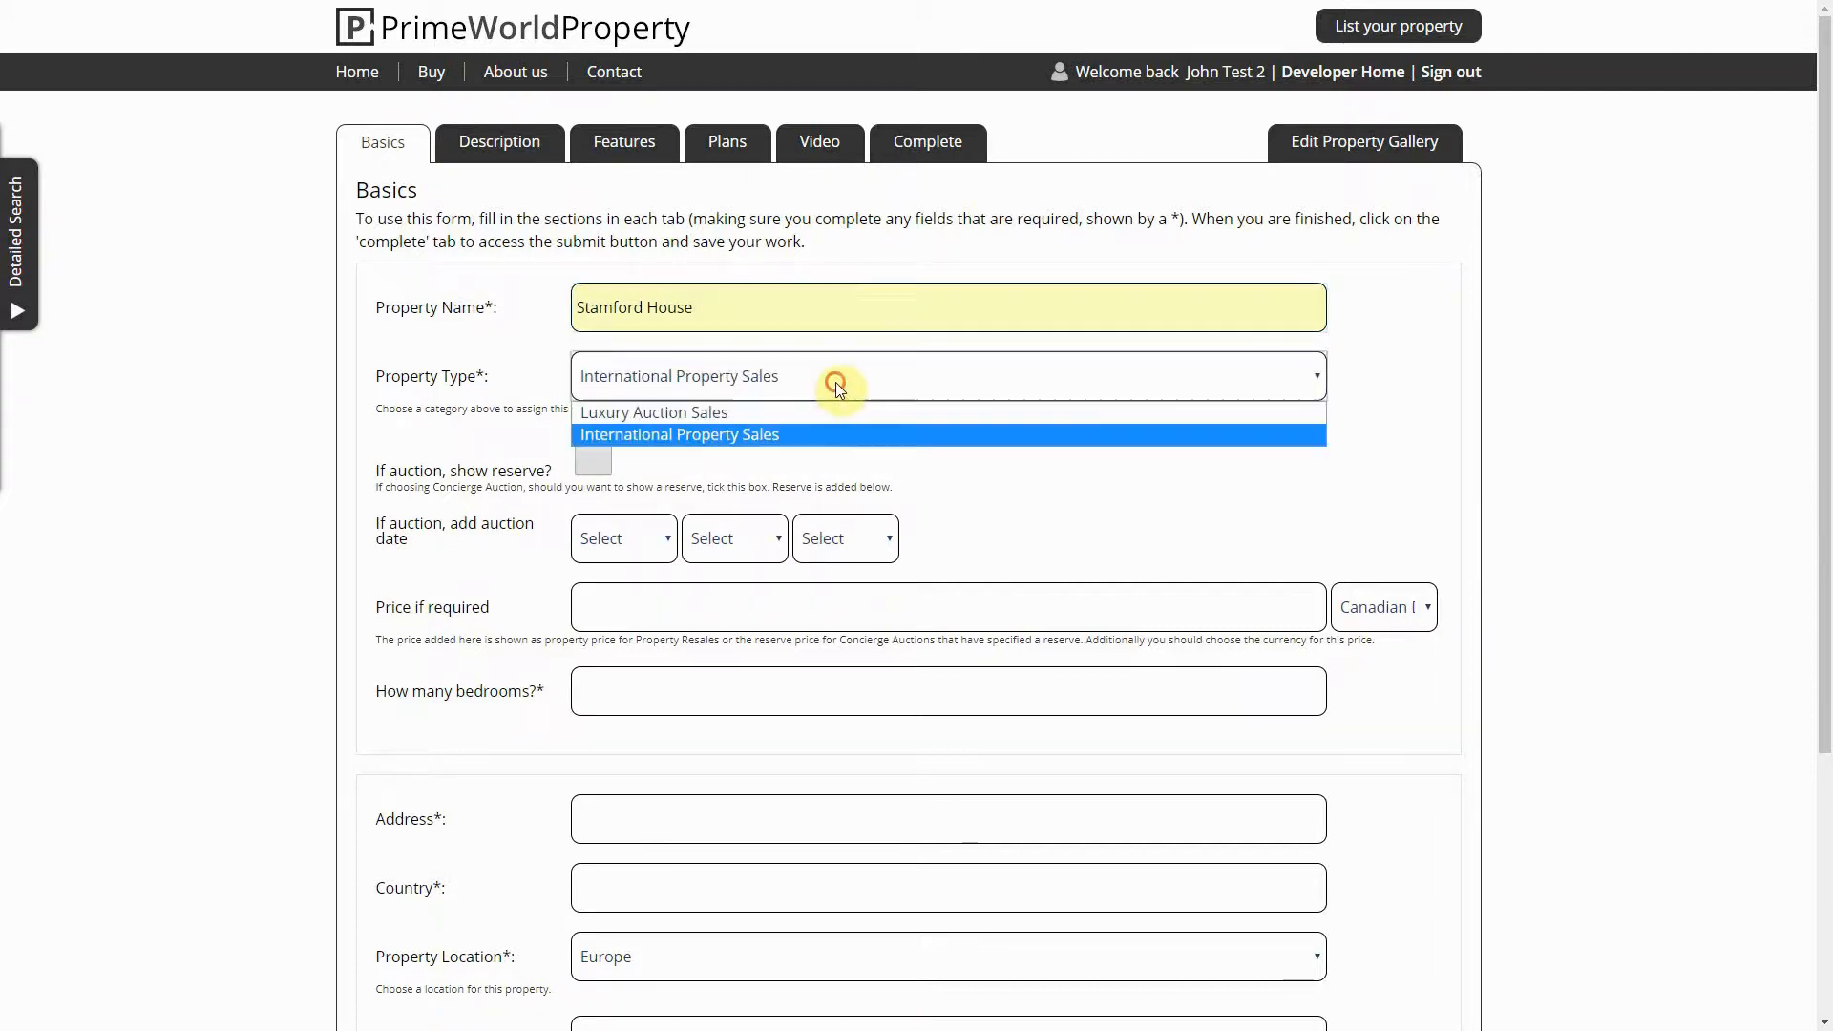
pyautogui.click(731, 413)
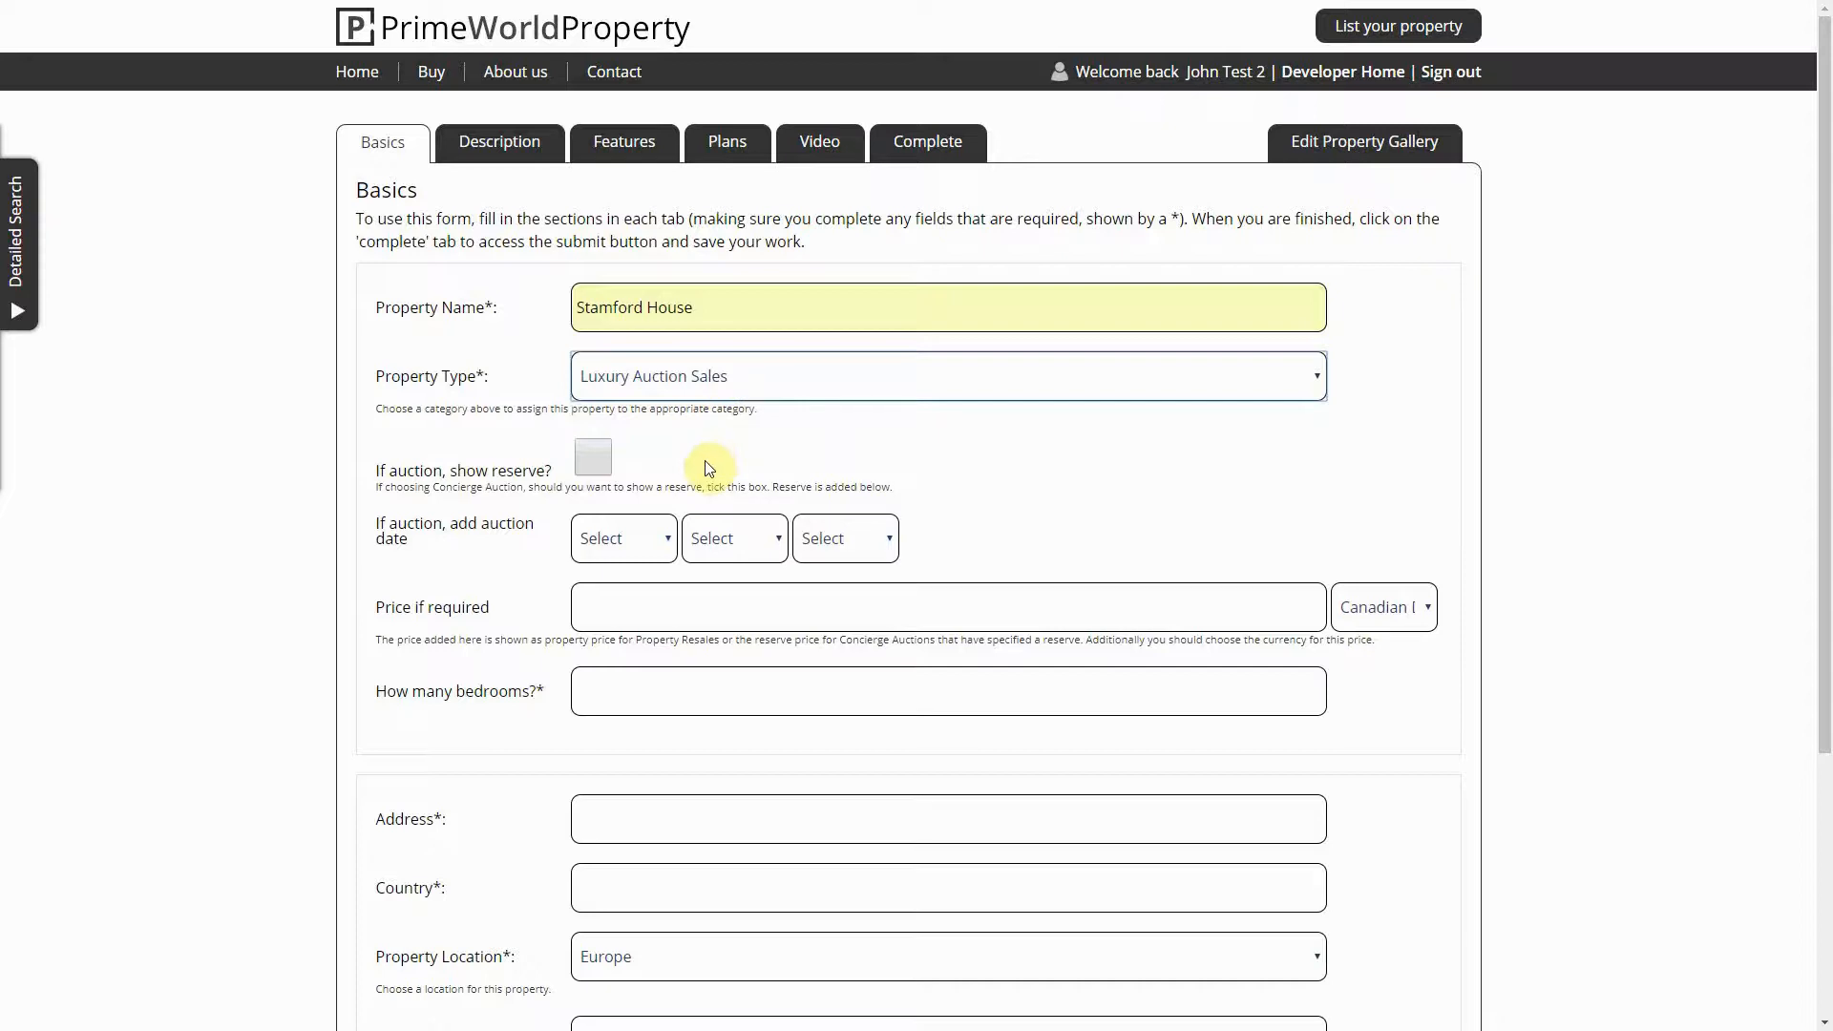
# Enable showing the auction reserve and set the auction date to 15 Nov 2019
pyautogui.click(592, 460)
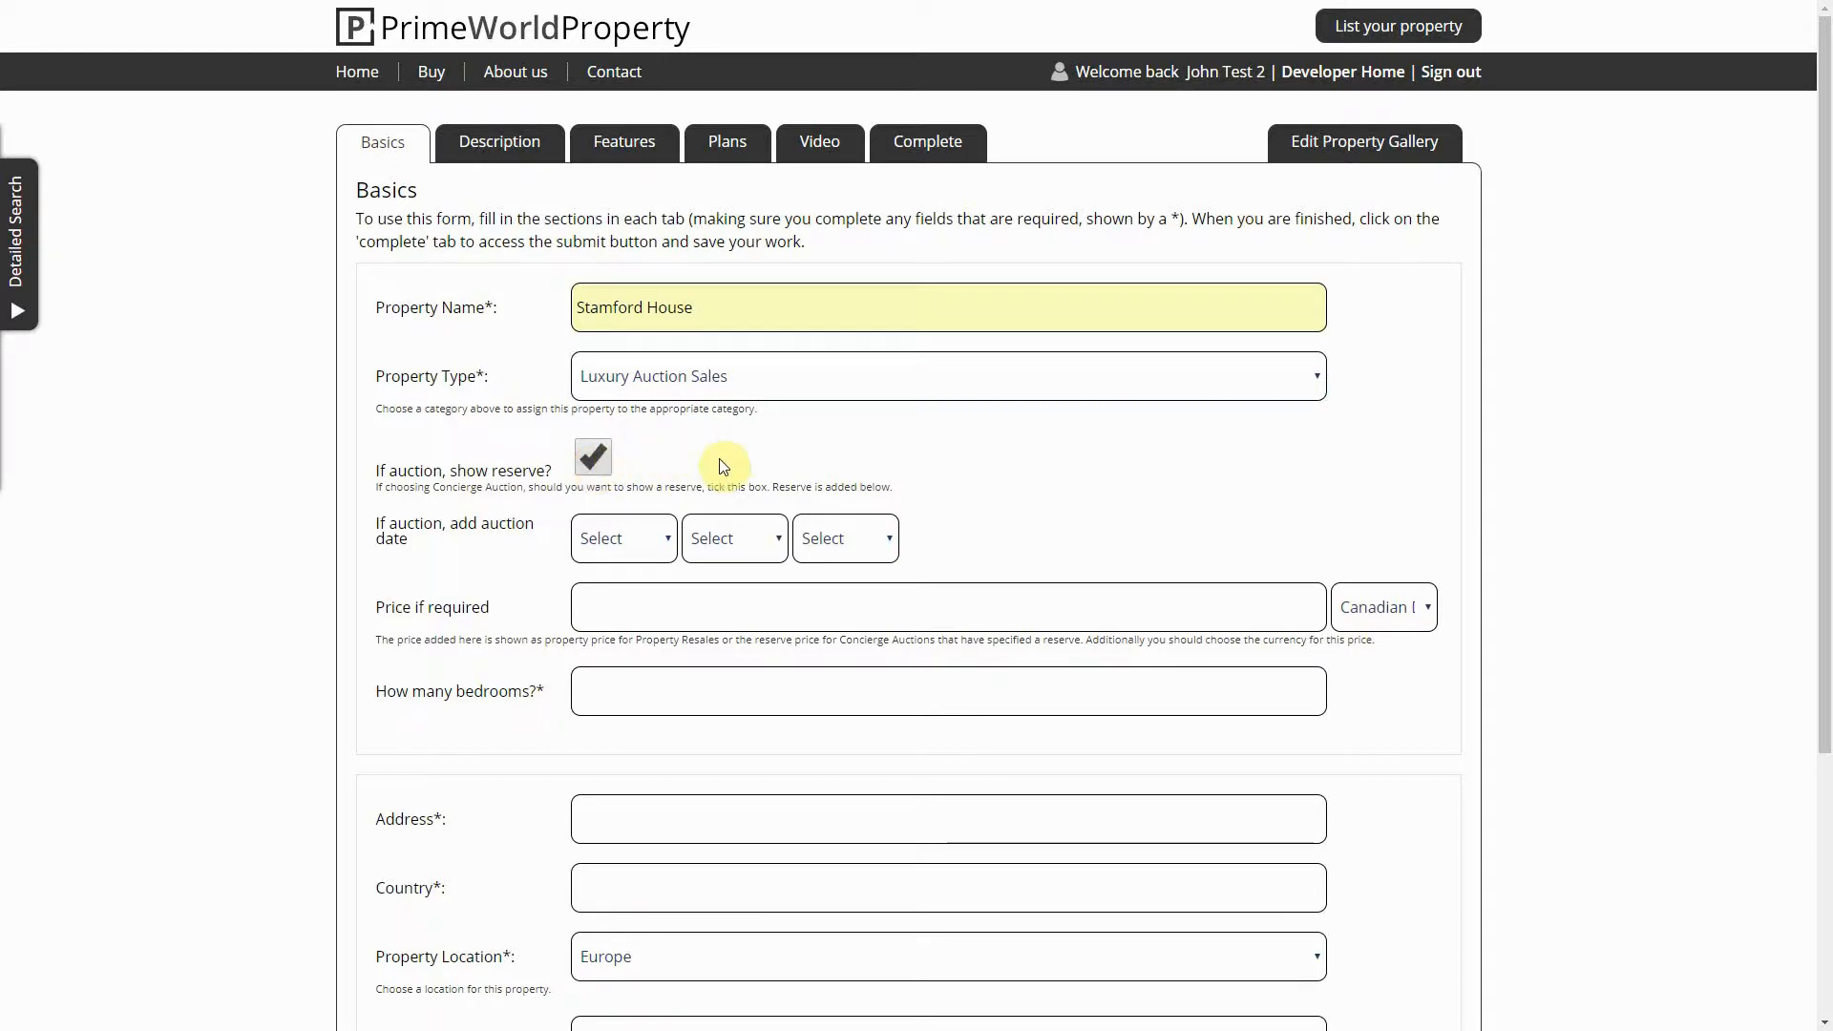
pyautogui.click(636, 542)
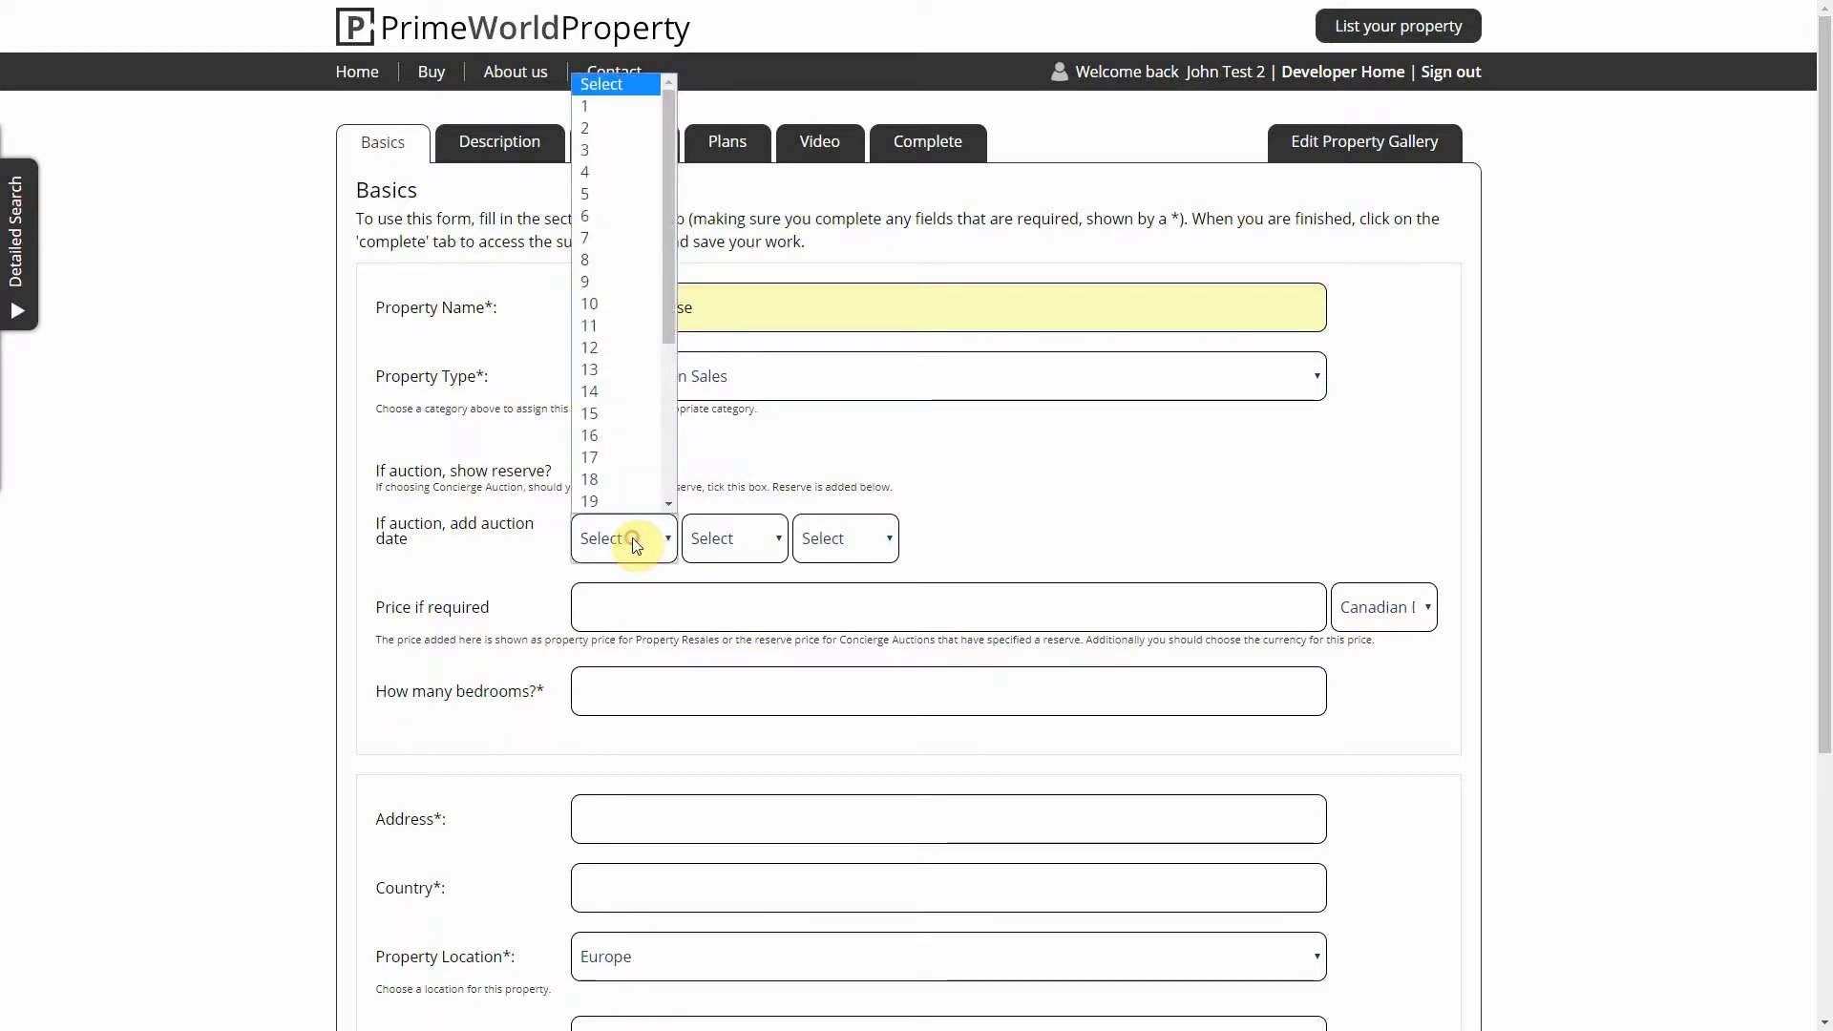
pyautogui.click(596, 422)
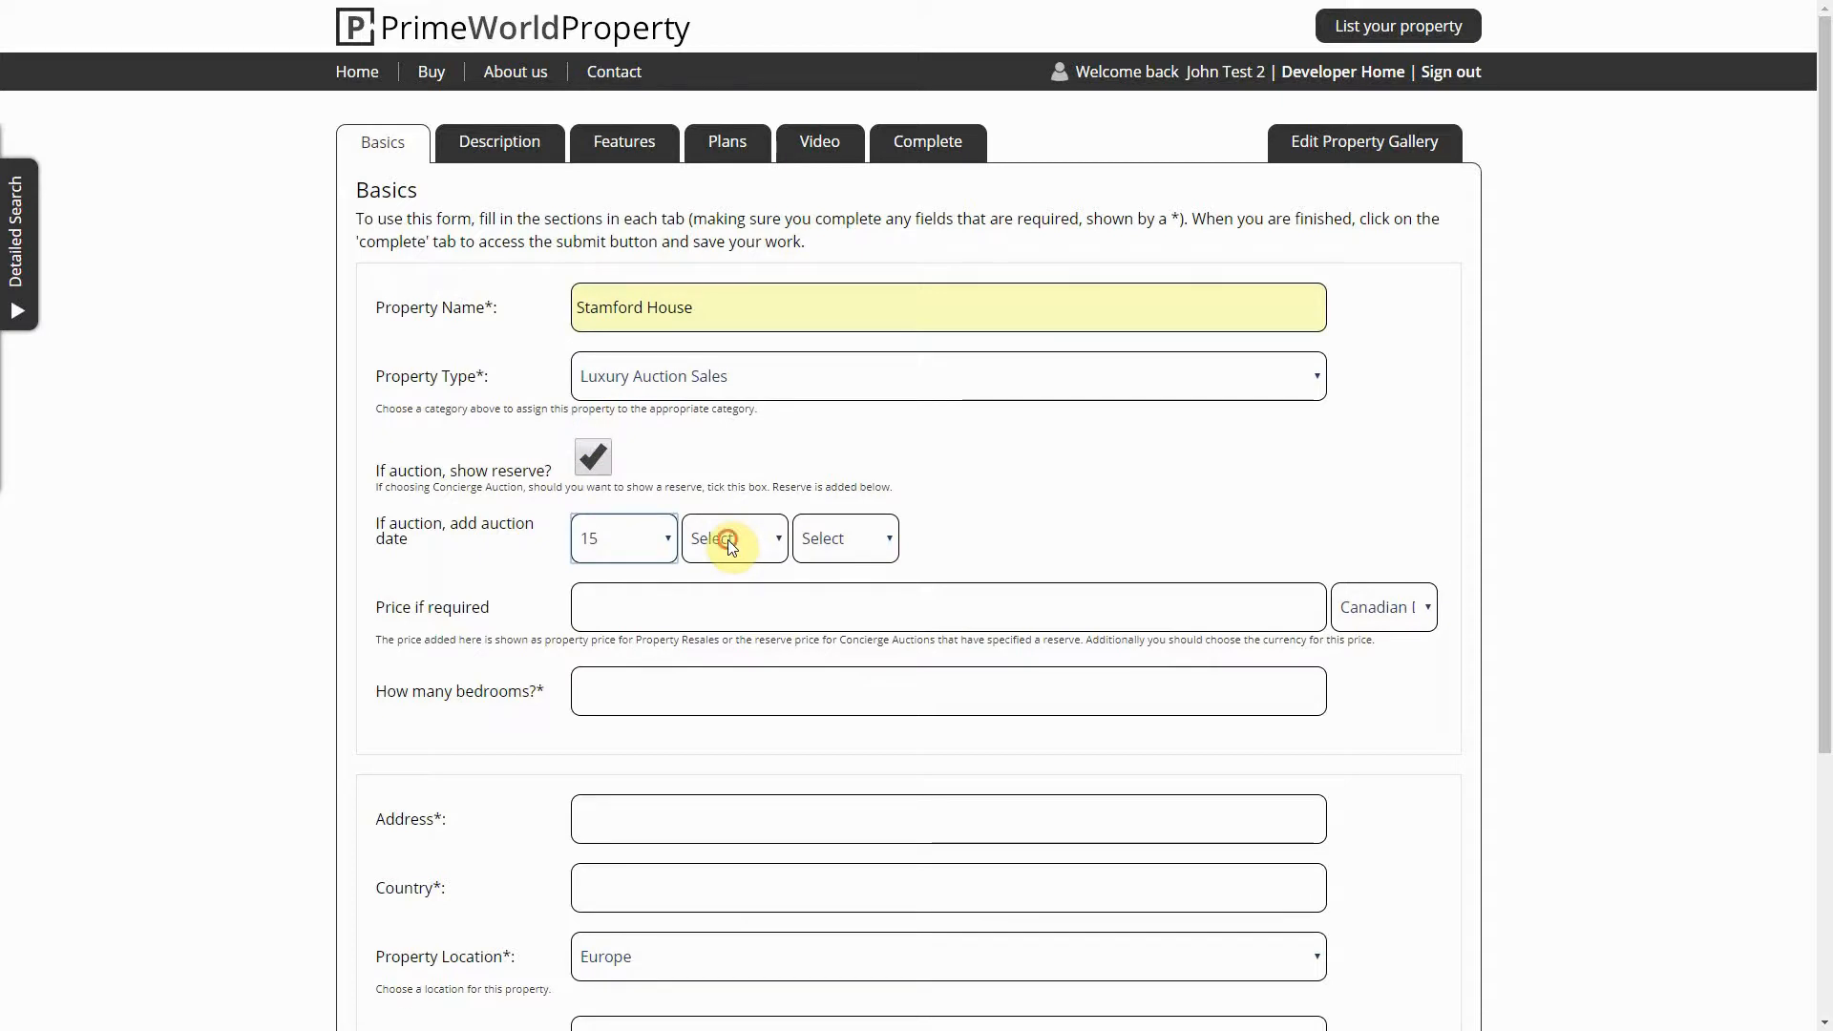
pyautogui.click(727, 542)
pyautogui.click(718, 807)
pyautogui.click(836, 546)
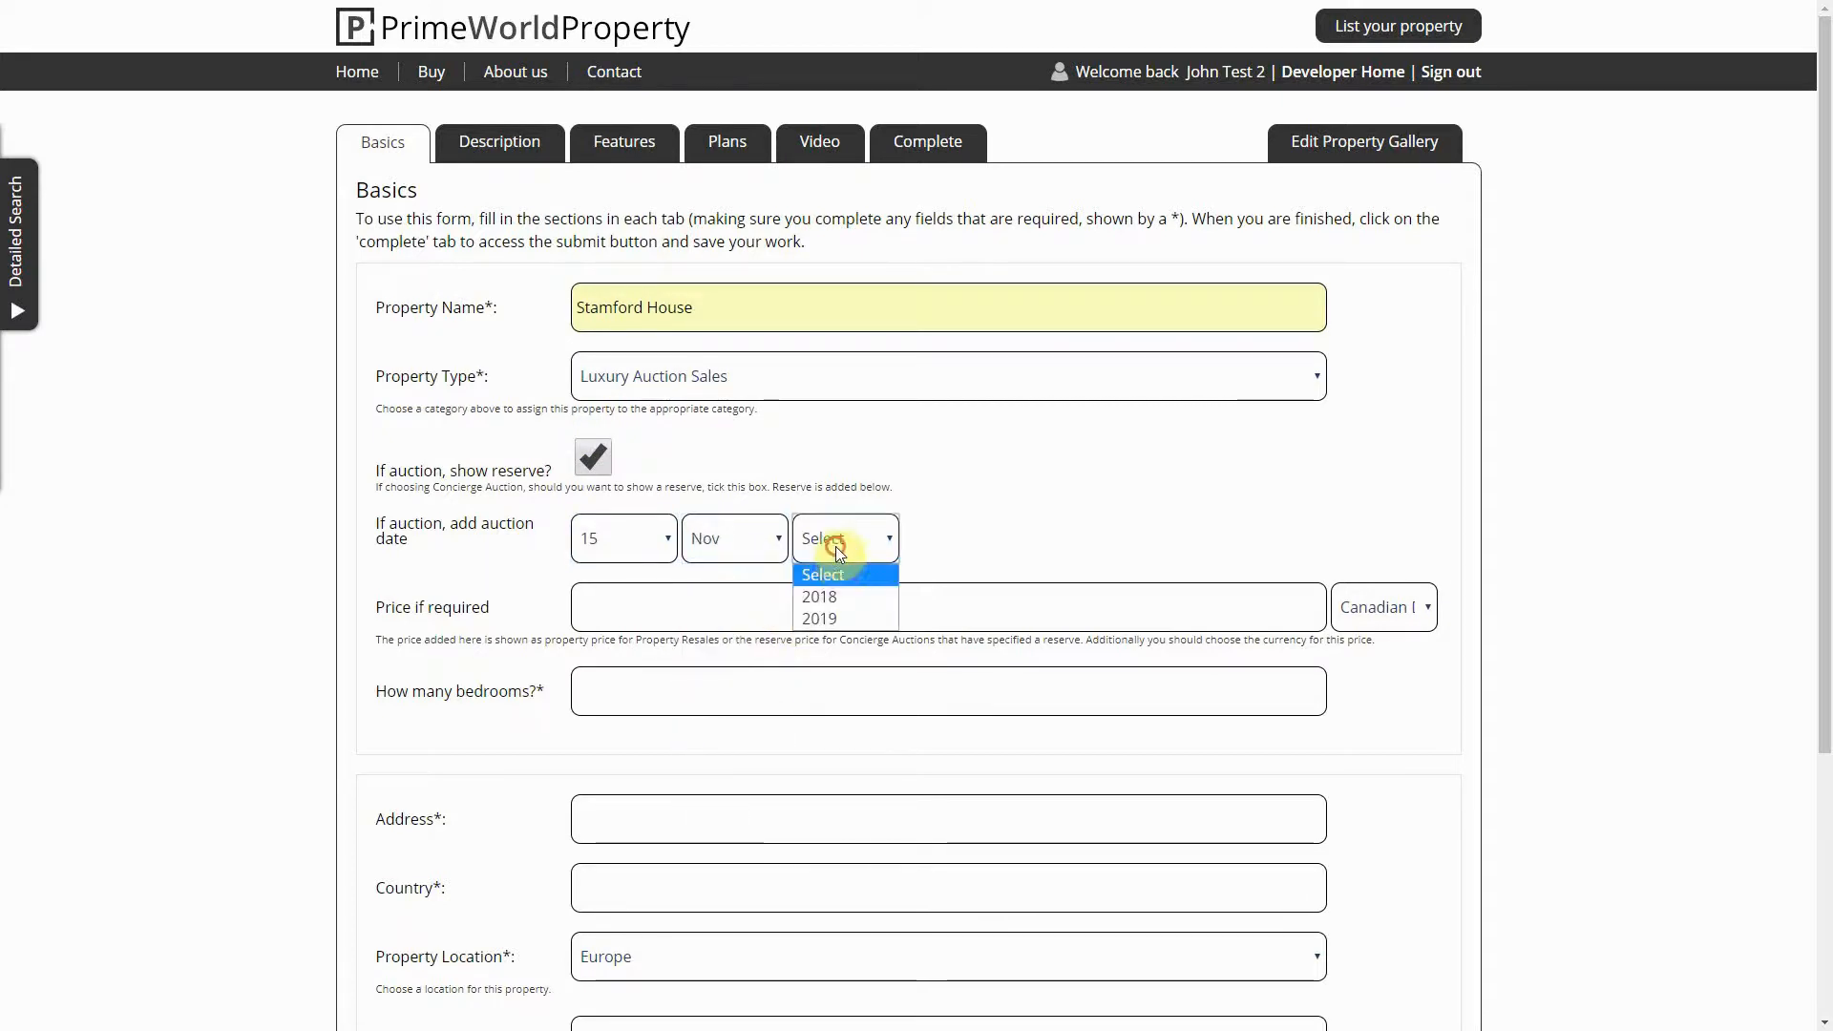
pyautogui.click(819, 618)
# Set the price to 270,000 in Pounds Sterling and the number of bedrooms to 6
pyautogui.click(687, 615)
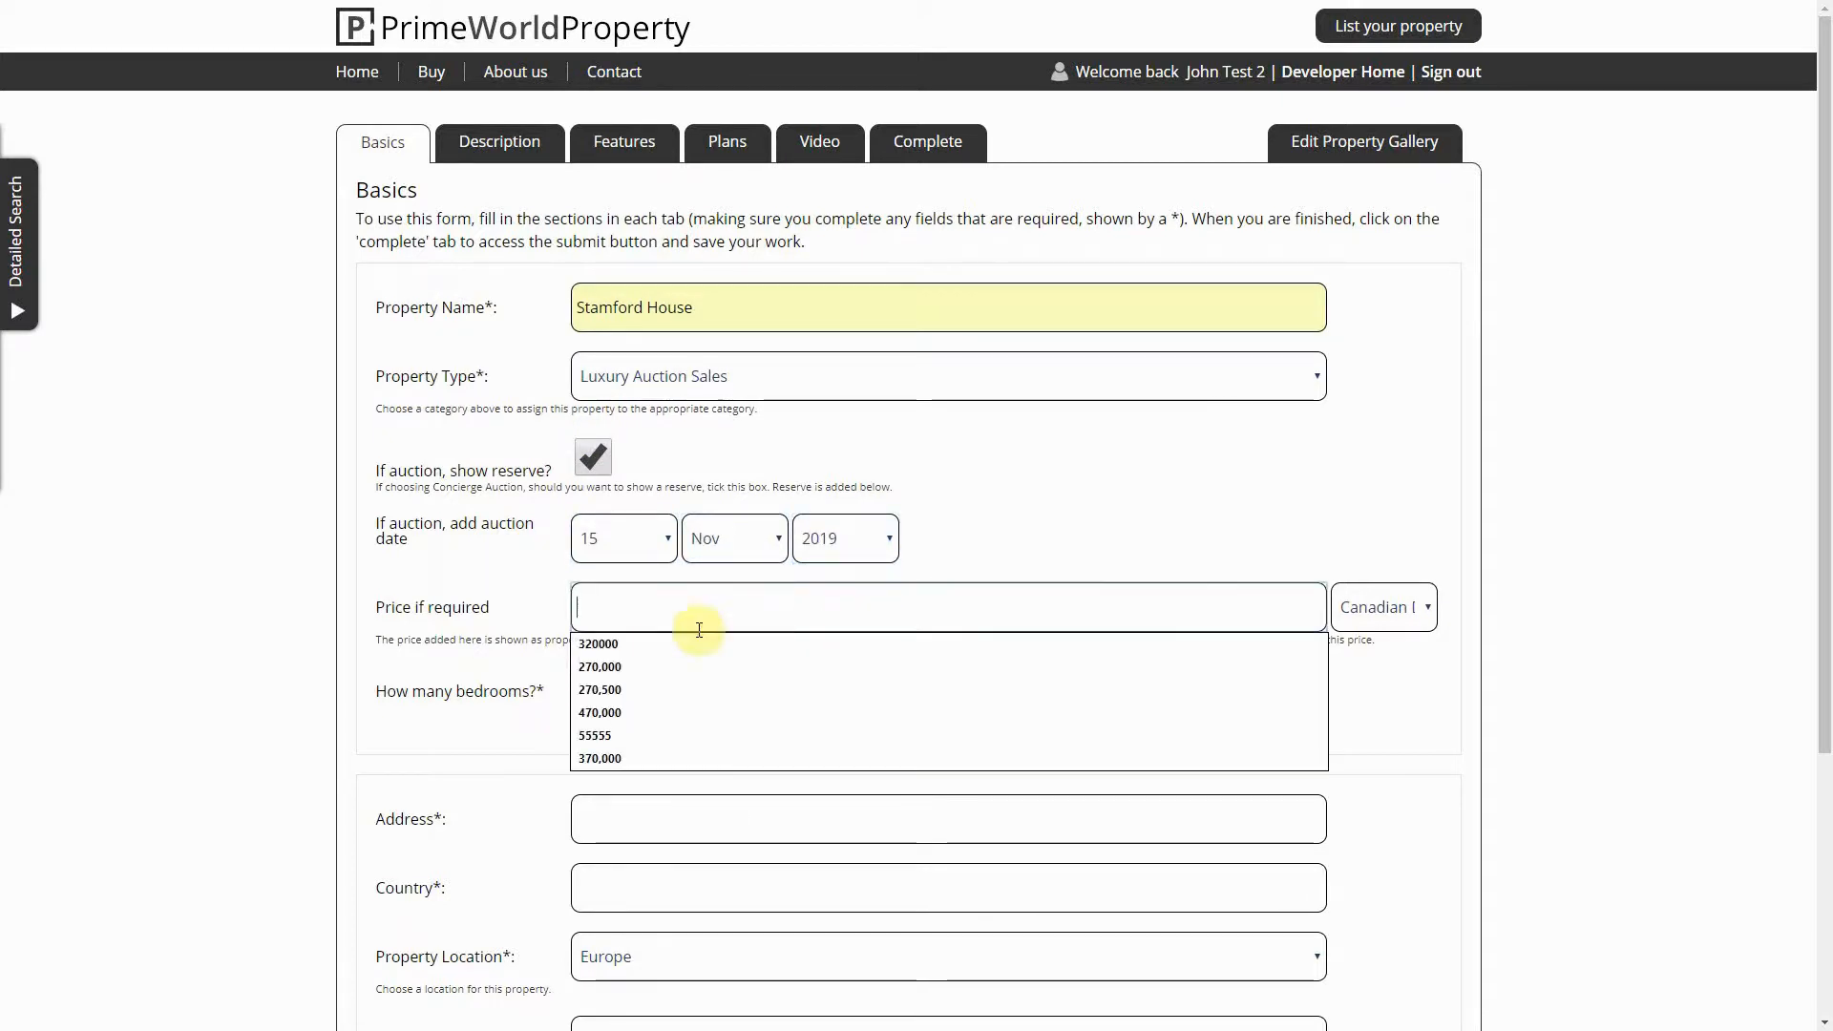
pyautogui.click(640, 666)
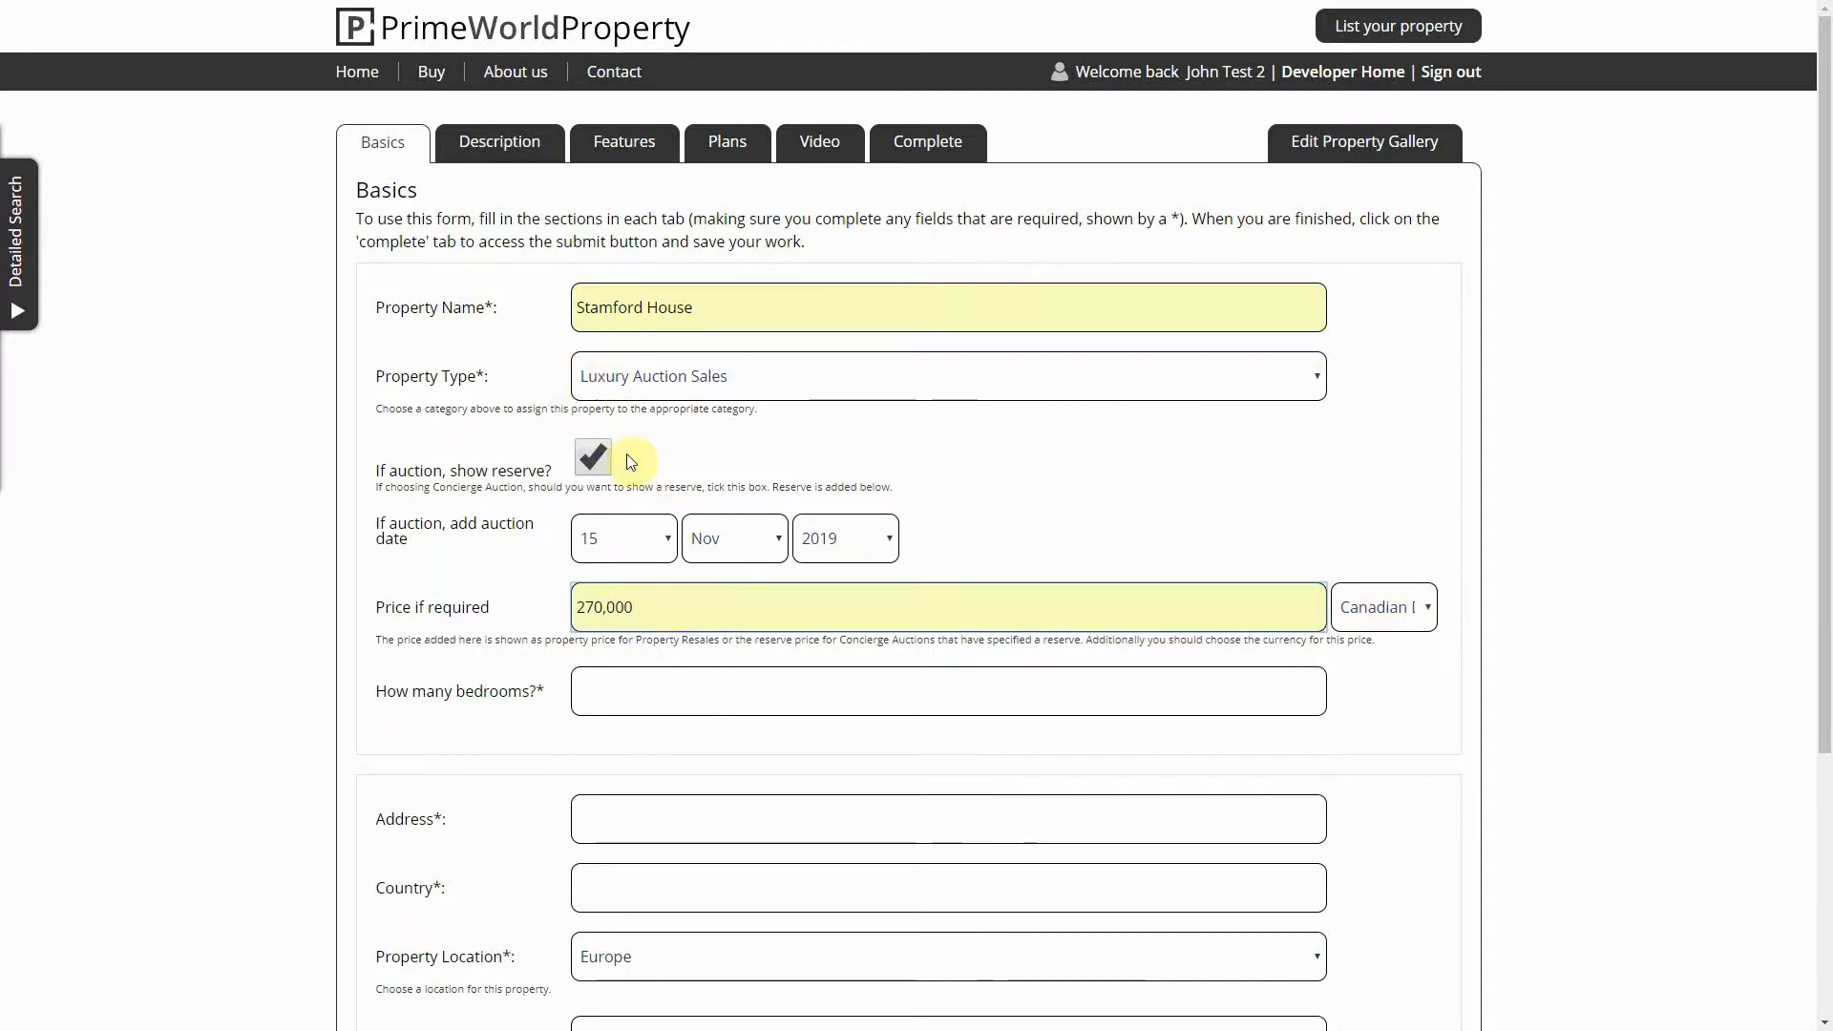
pyautogui.click(1390, 607)
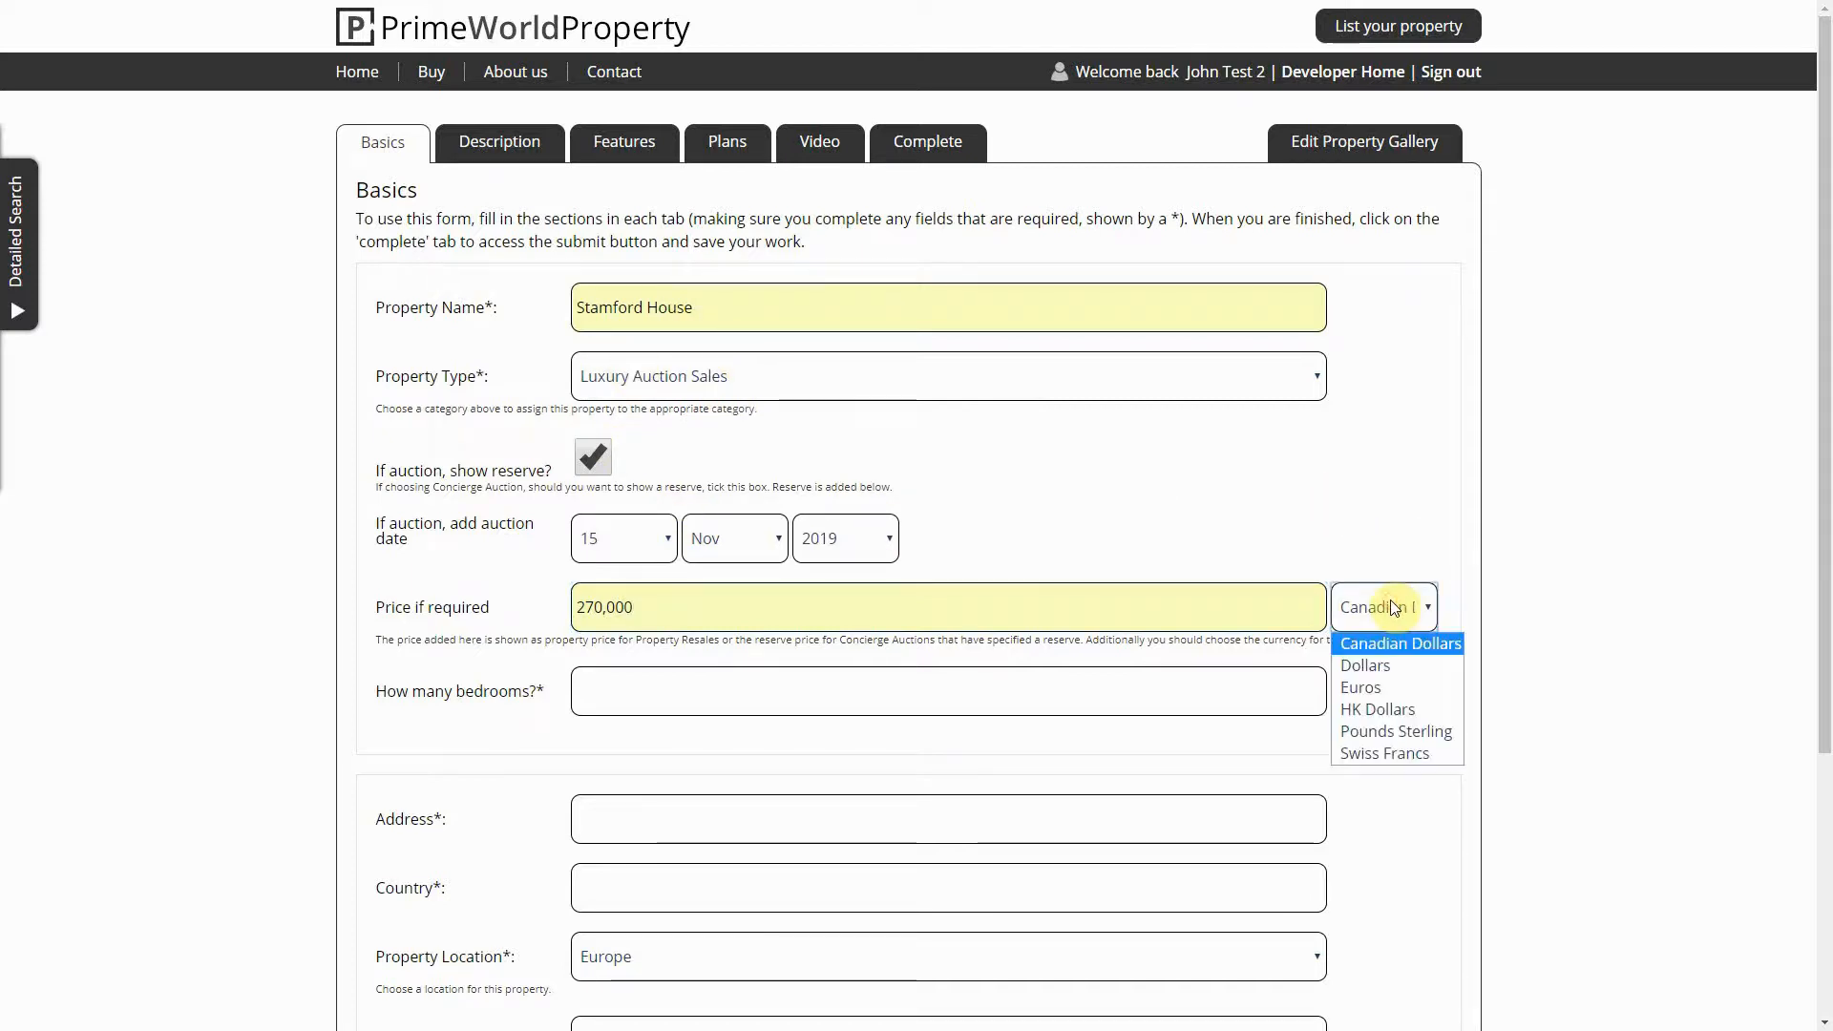
pyautogui.click(1369, 732)
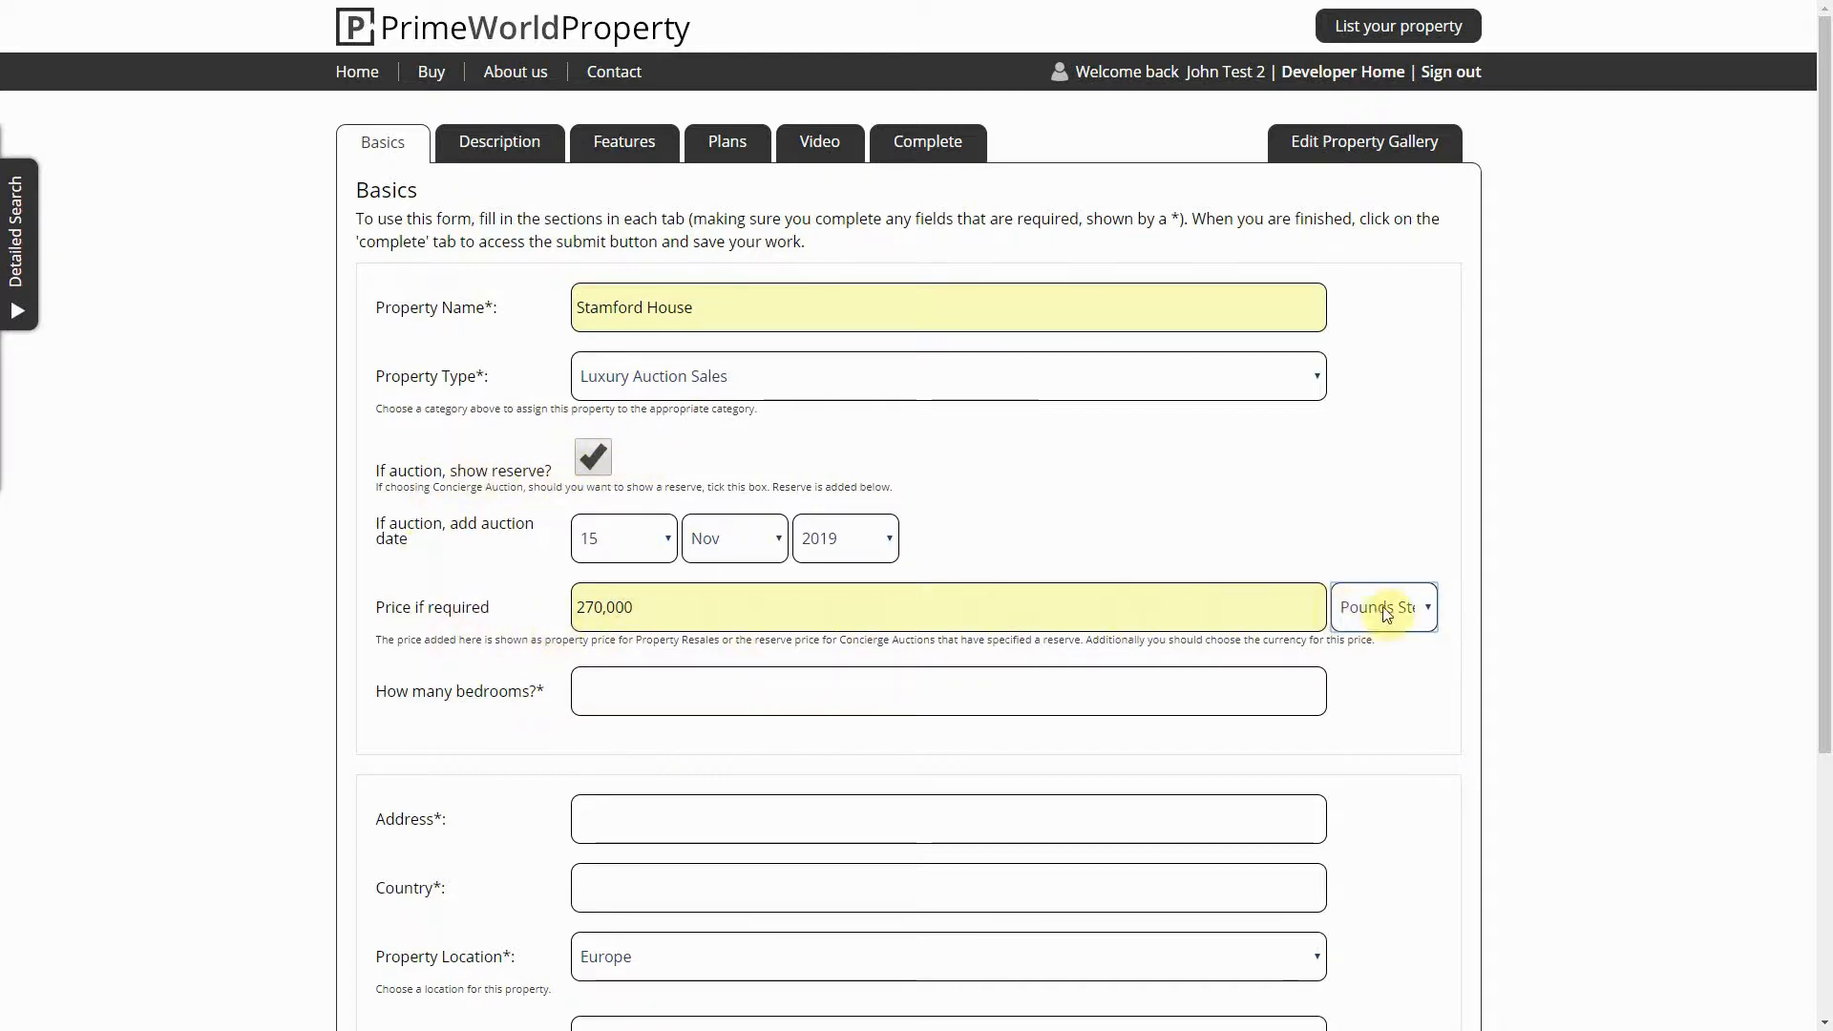
pyautogui.click(667, 689)
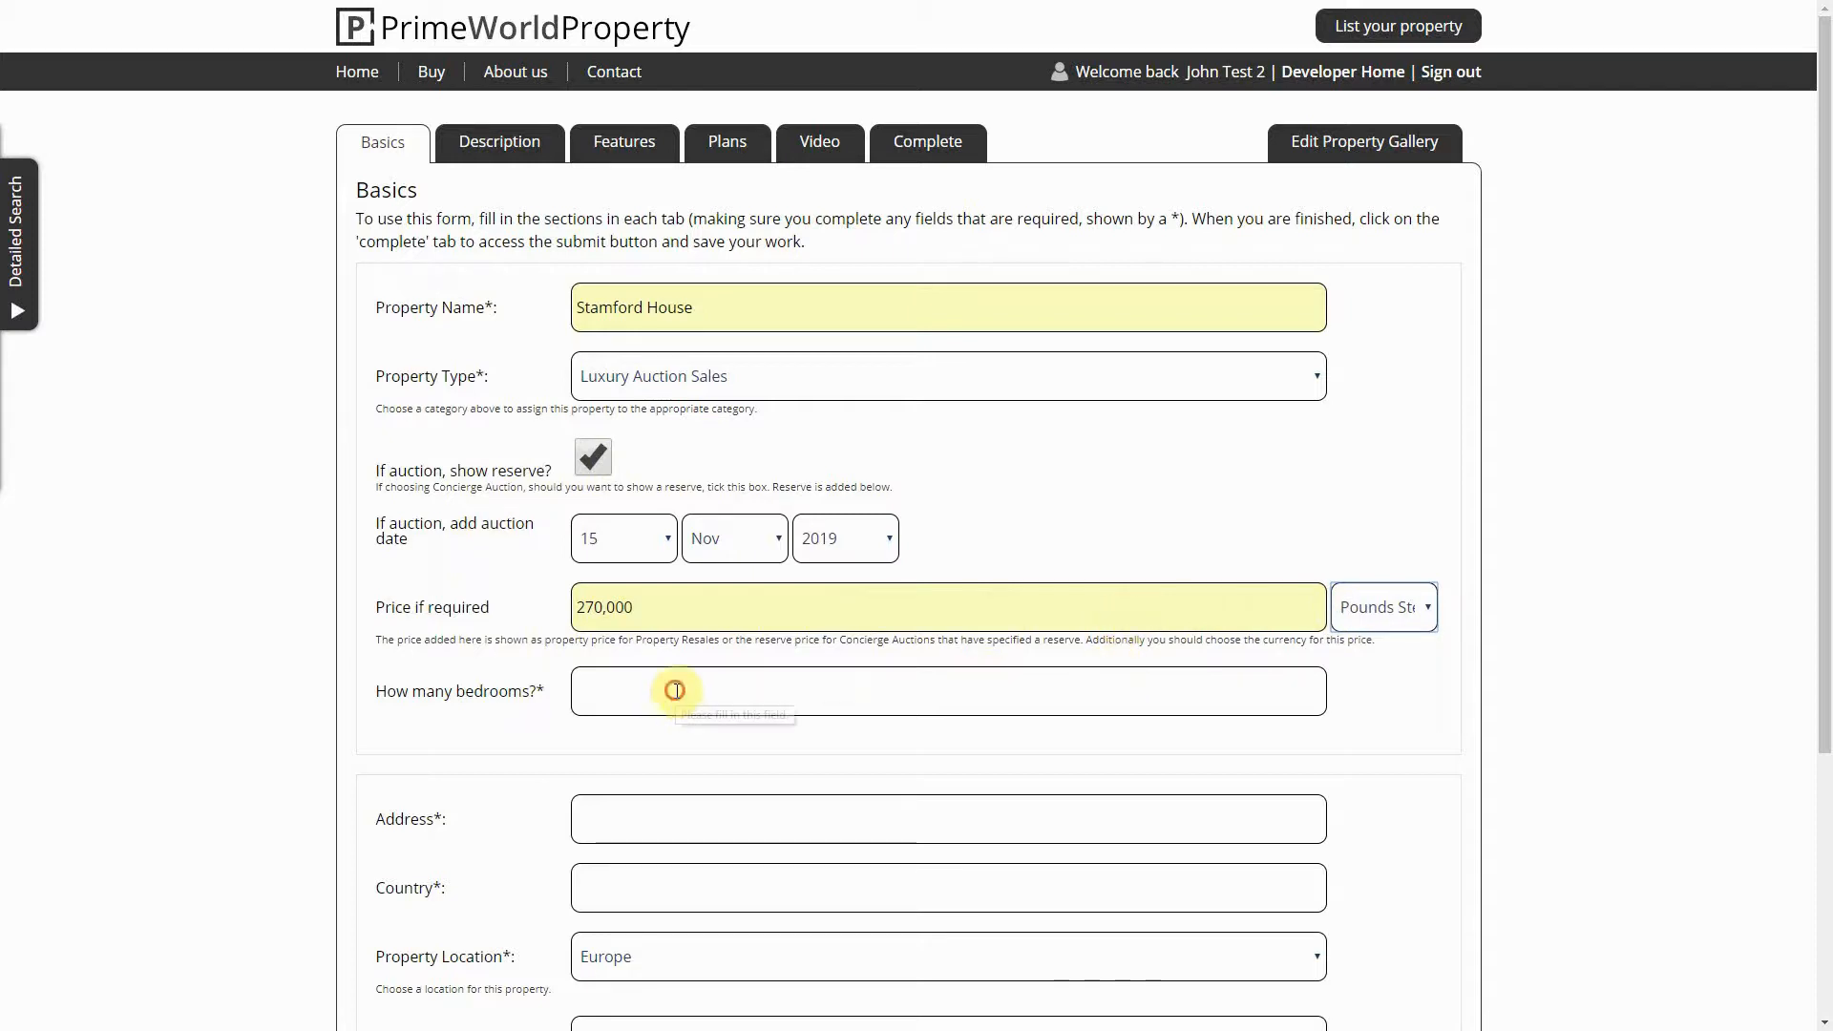
pyautogui.write('6')
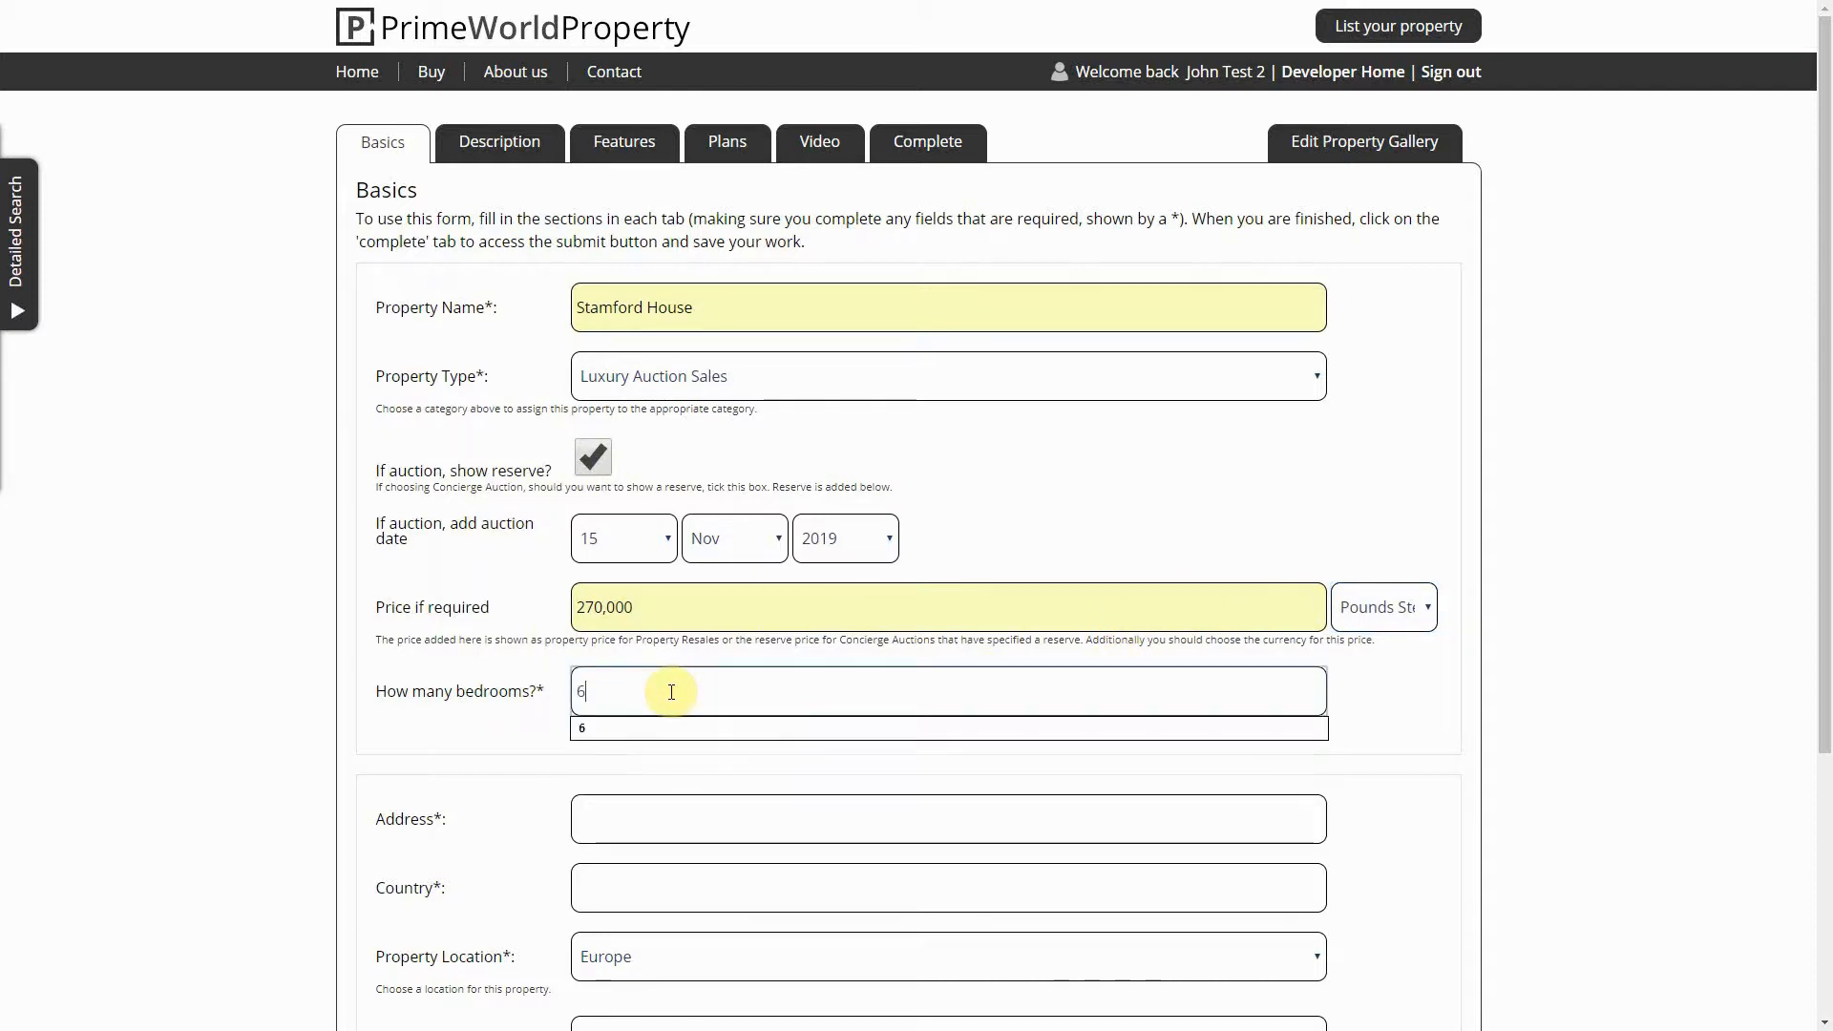
pyautogui.click(311, 670)
# Enter the address Ryhall, Stamford and the country United Kingdom, keeping Europe as the property location
pyautogui.scroll(-4, 306, 487)
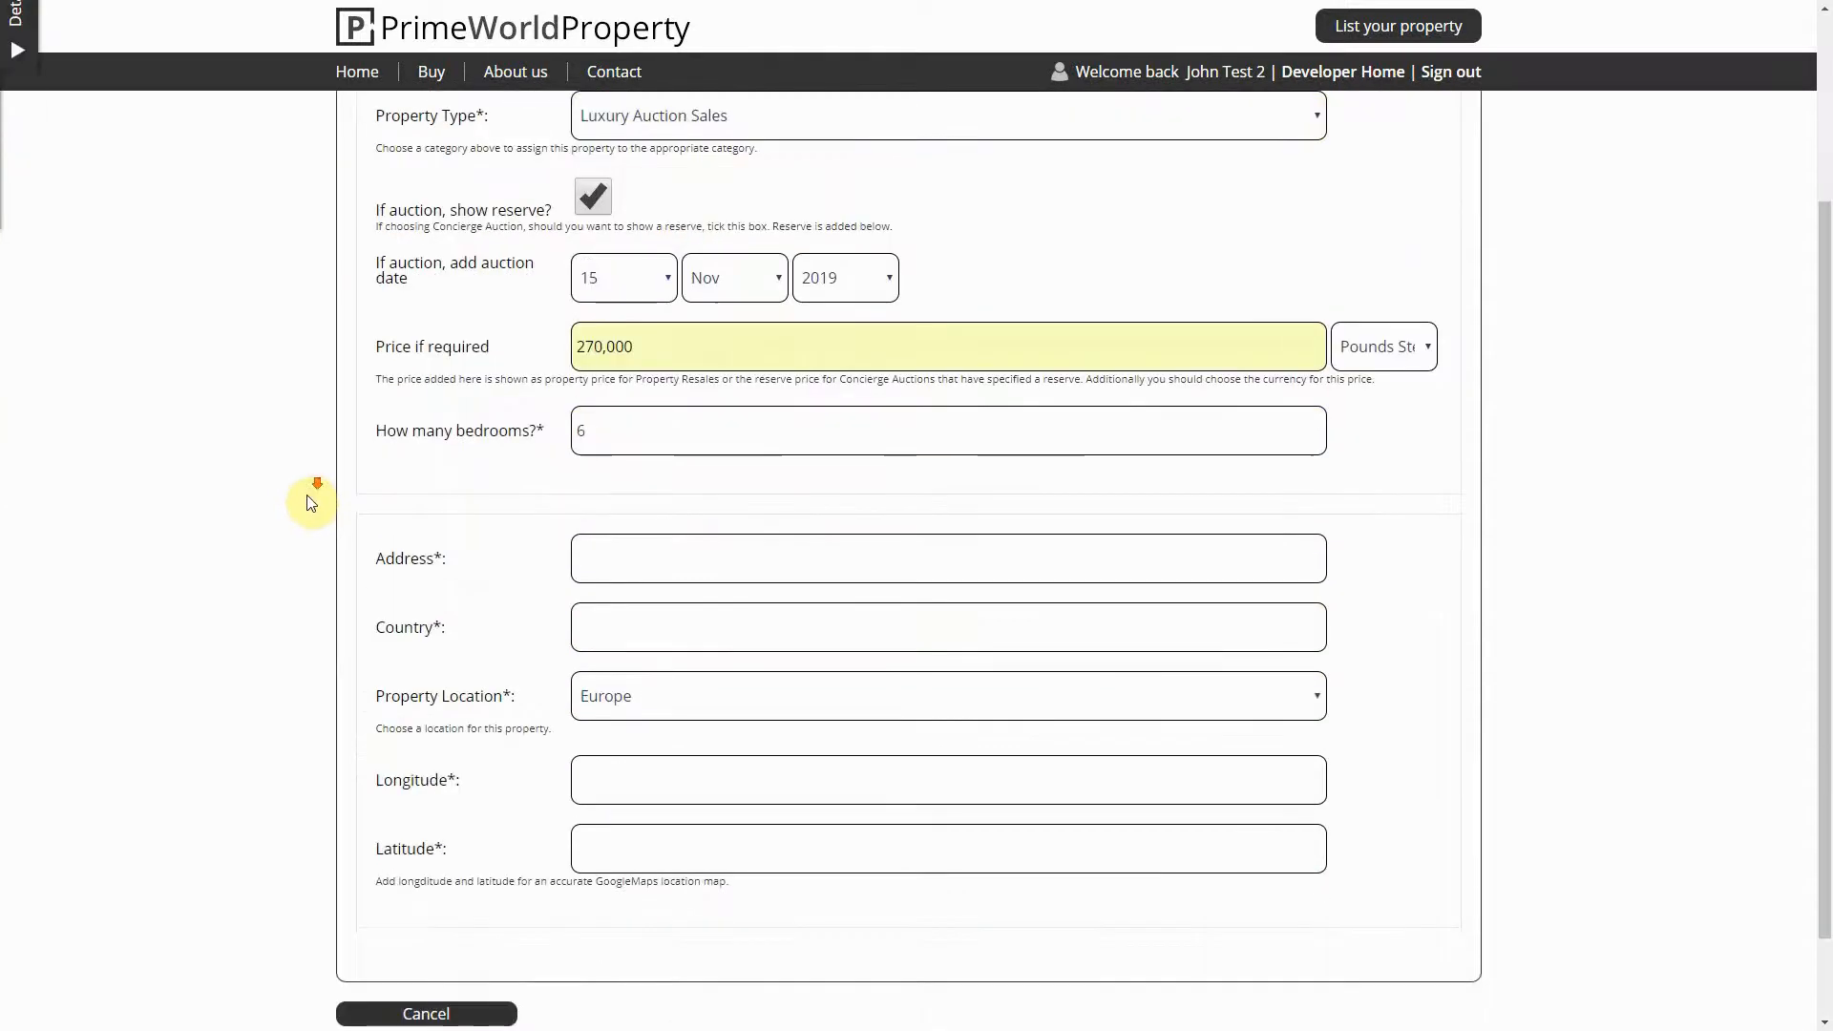
pyautogui.click(615, 456)
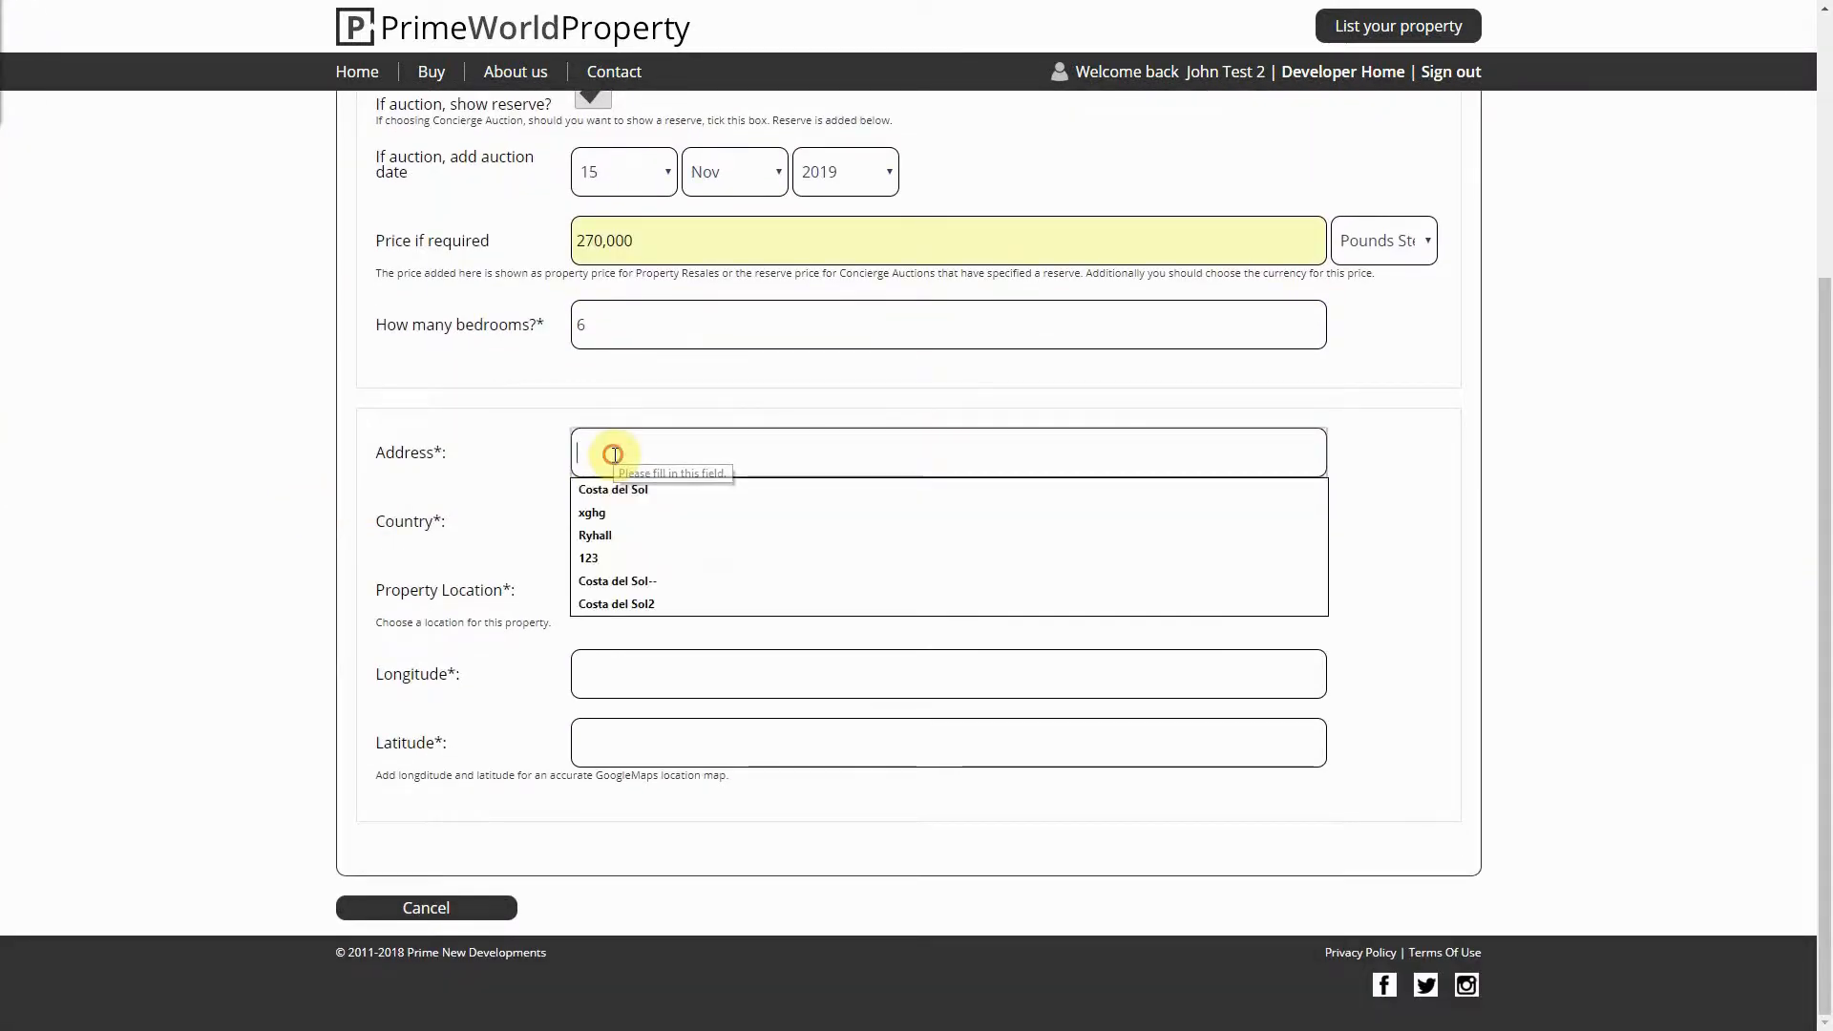
pyautogui.click(615, 535)
pyautogui.write(', Stamford')
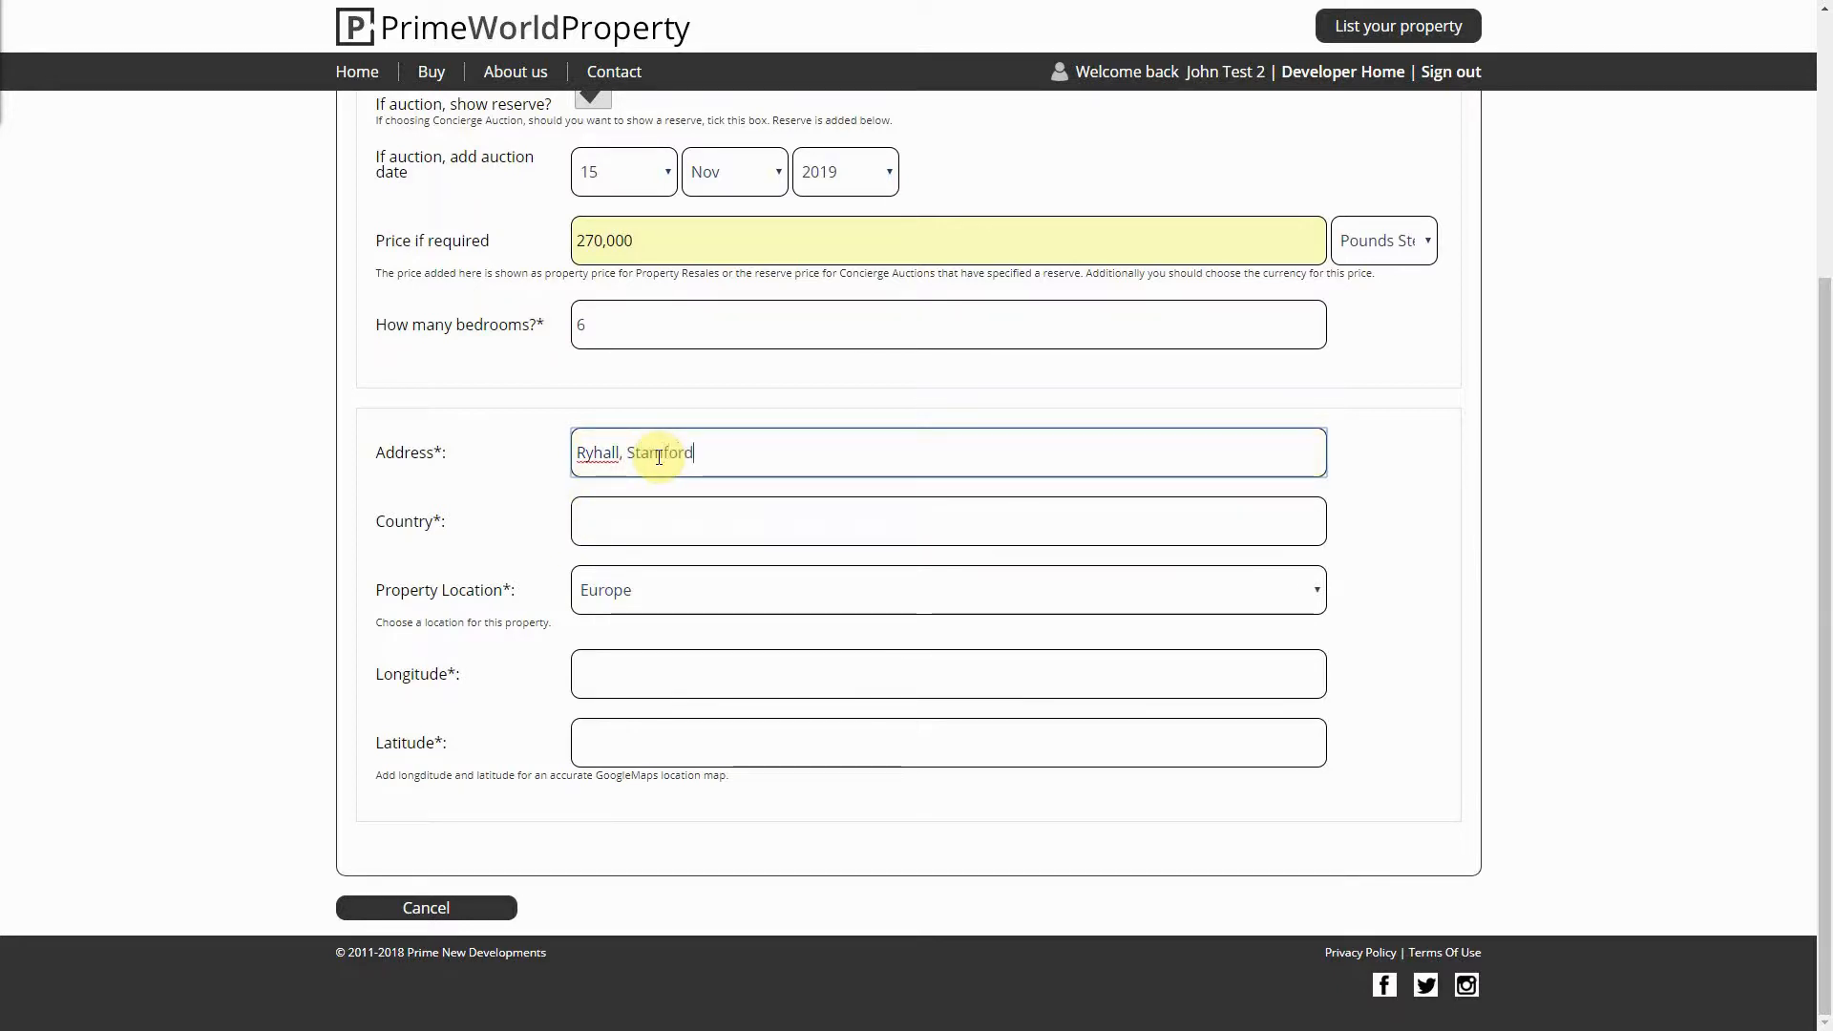
pyautogui.click(645, 521)
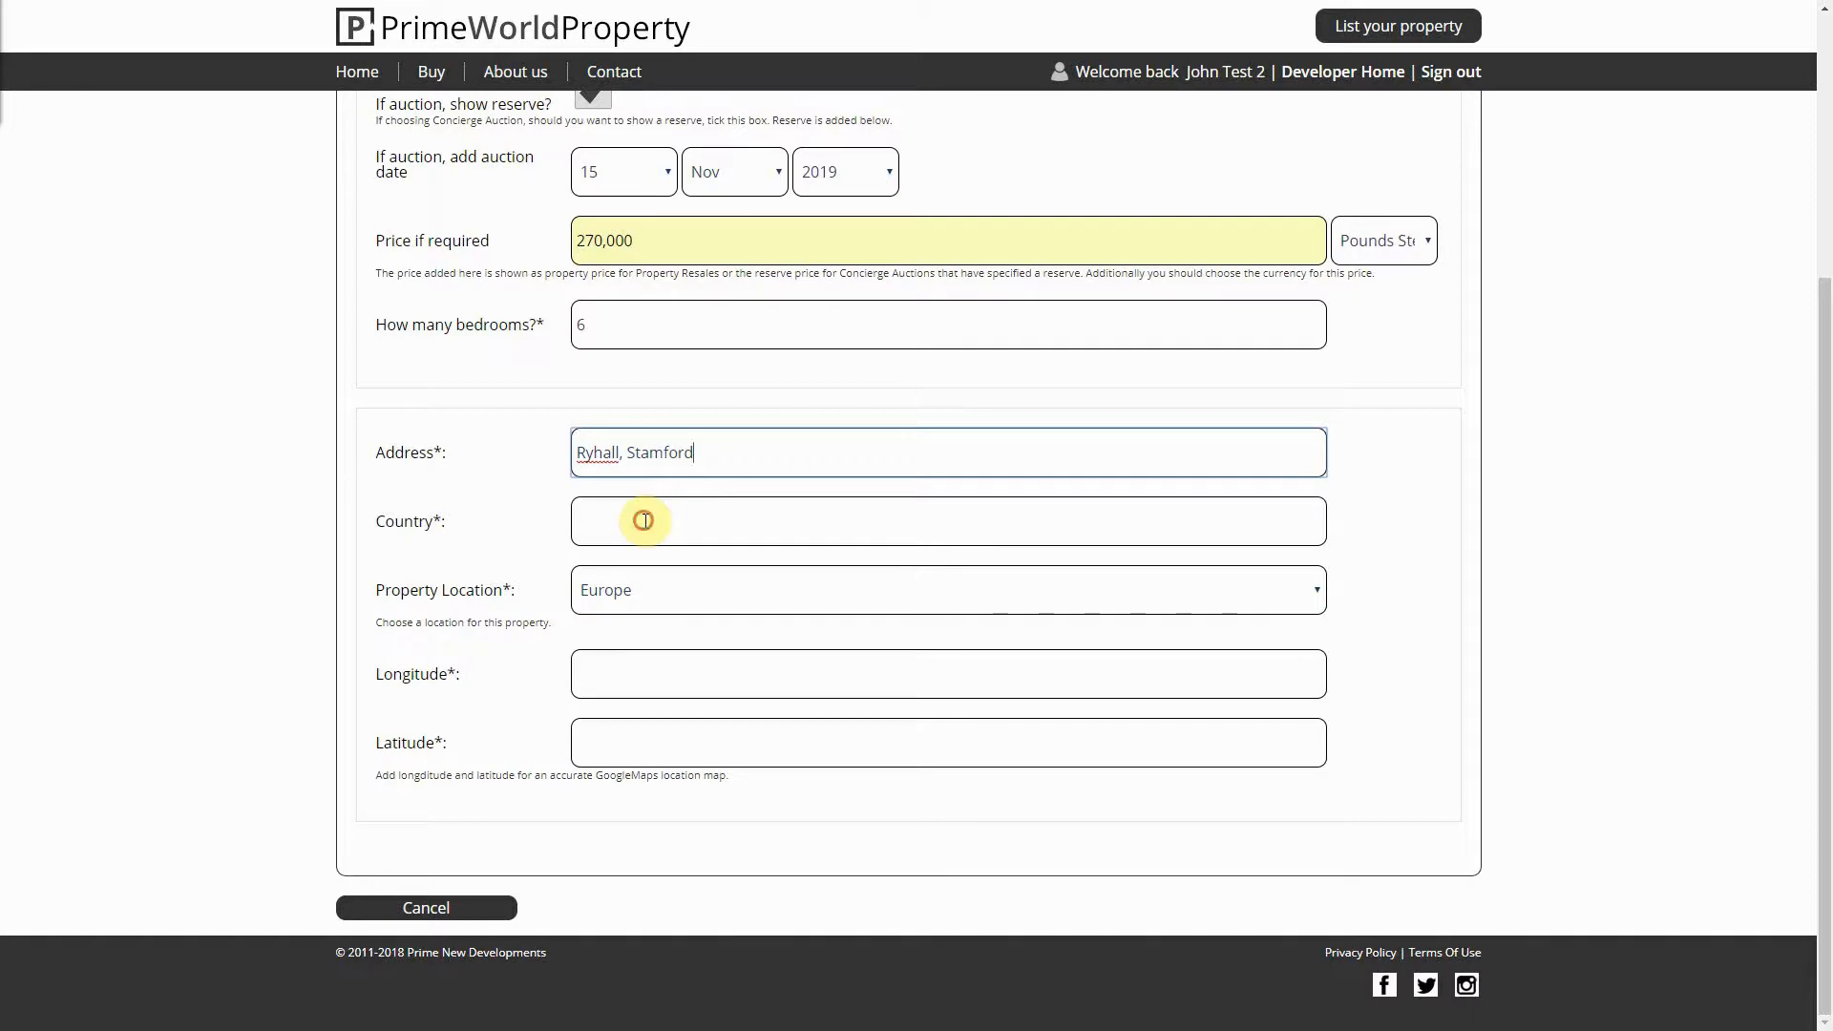
pyautogui.click(634, 600)
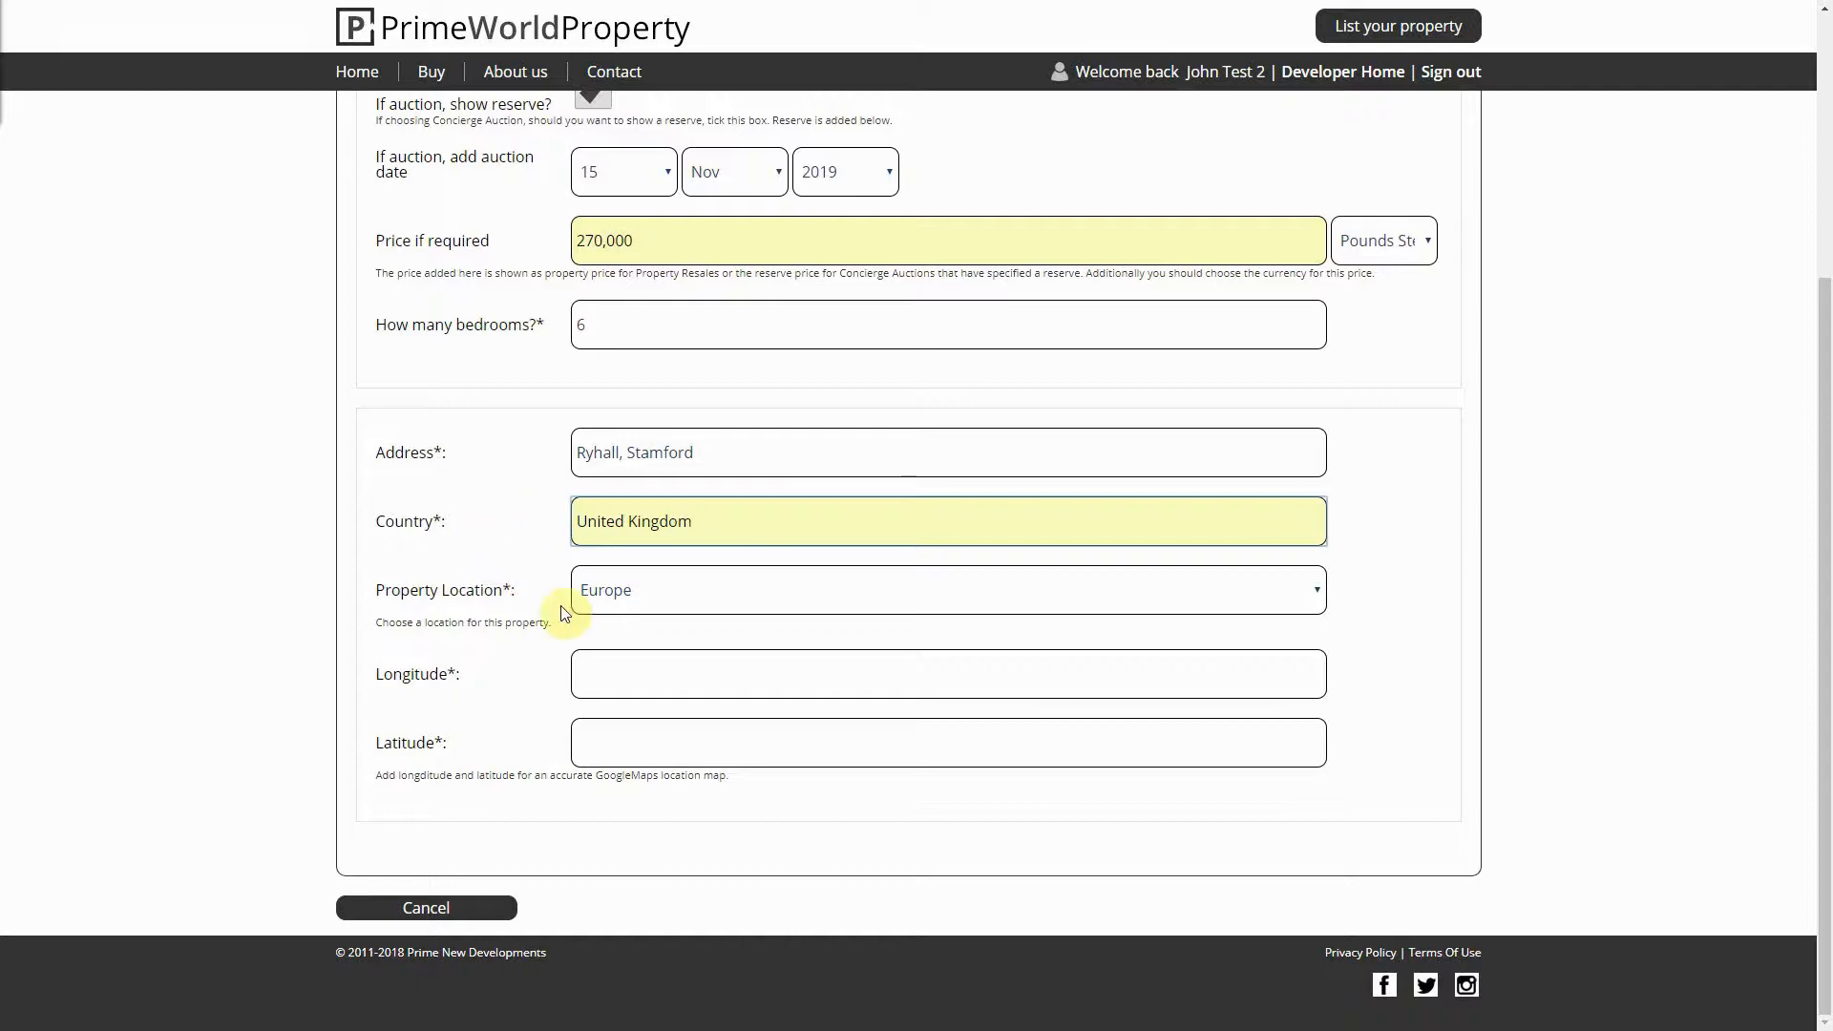
pyautogui.click(770, 589)
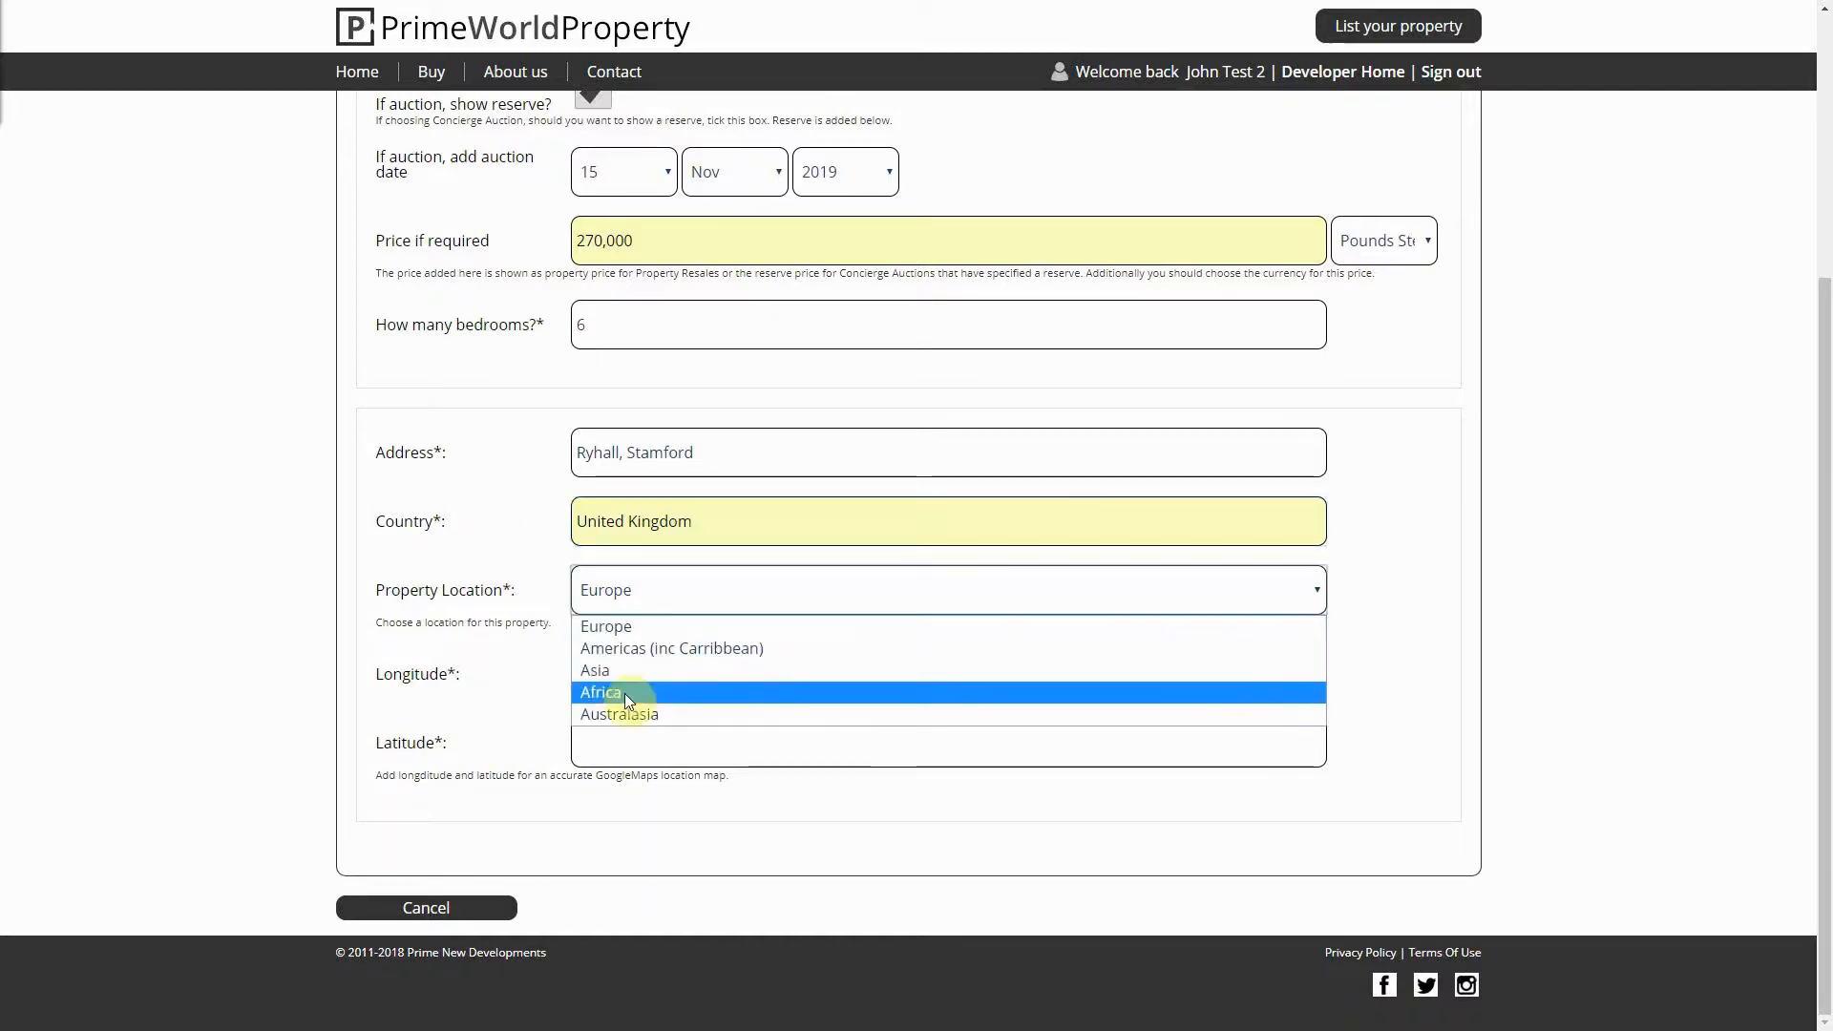
pyautogui.click(532, 584)
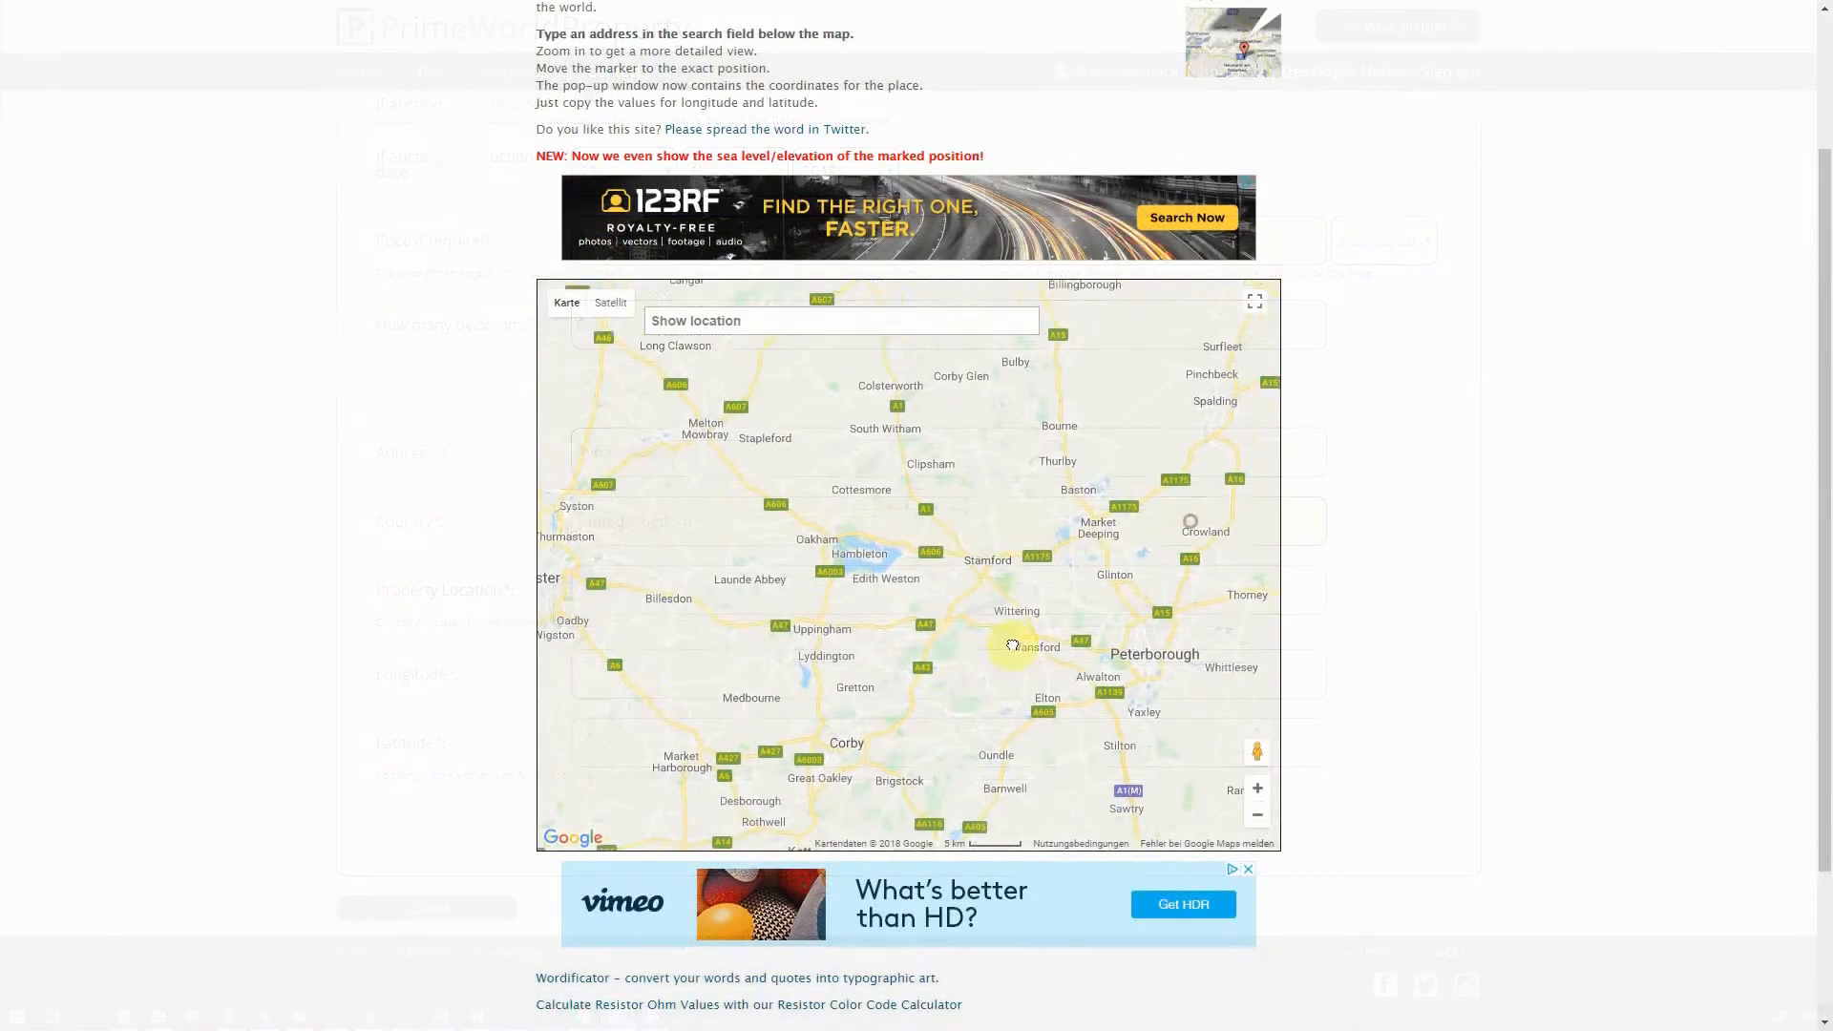
# Mark the A6121 by Balk Rd in Ryhall on the coordinates map and enter longitude -0.47353473 and latitude 52.68413193 in the property form
pyautogui.scroll(3, 915, 561)
pyautogui.scroll(4, 969, 577)
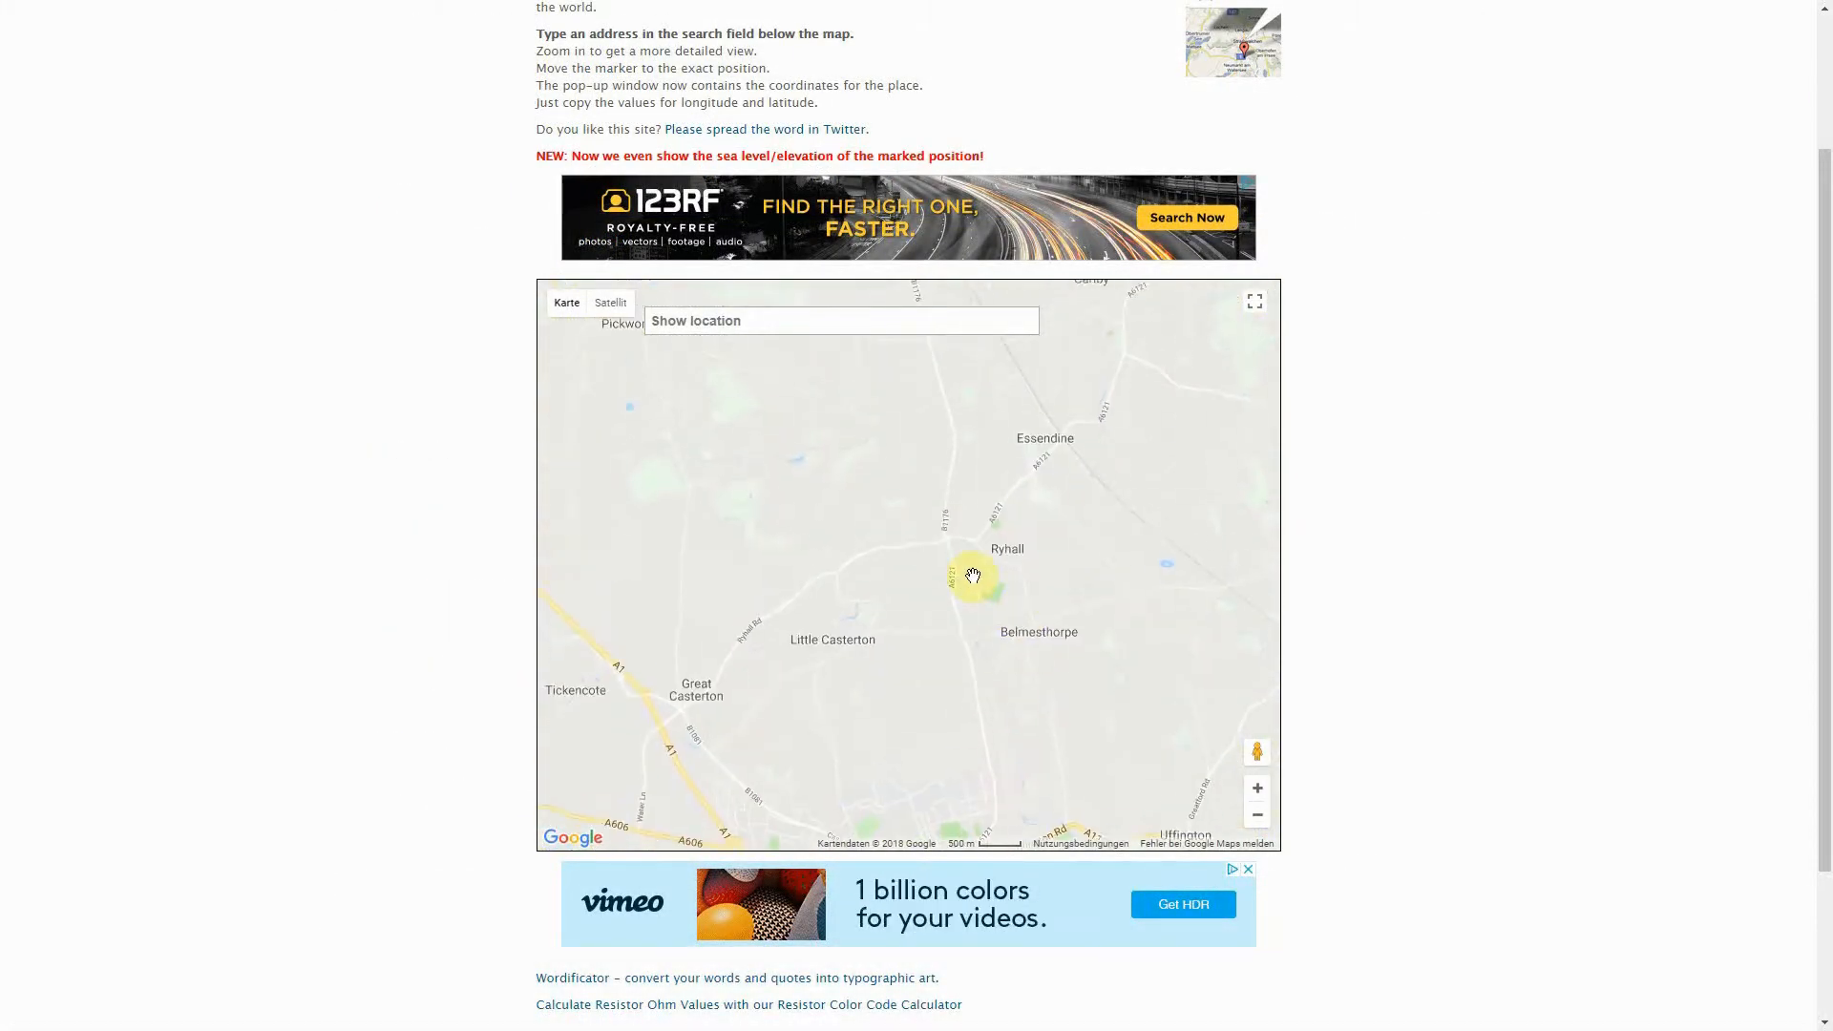
pyautogui.moveTo(990, 678); pyautogui.dragTo(948, 616)
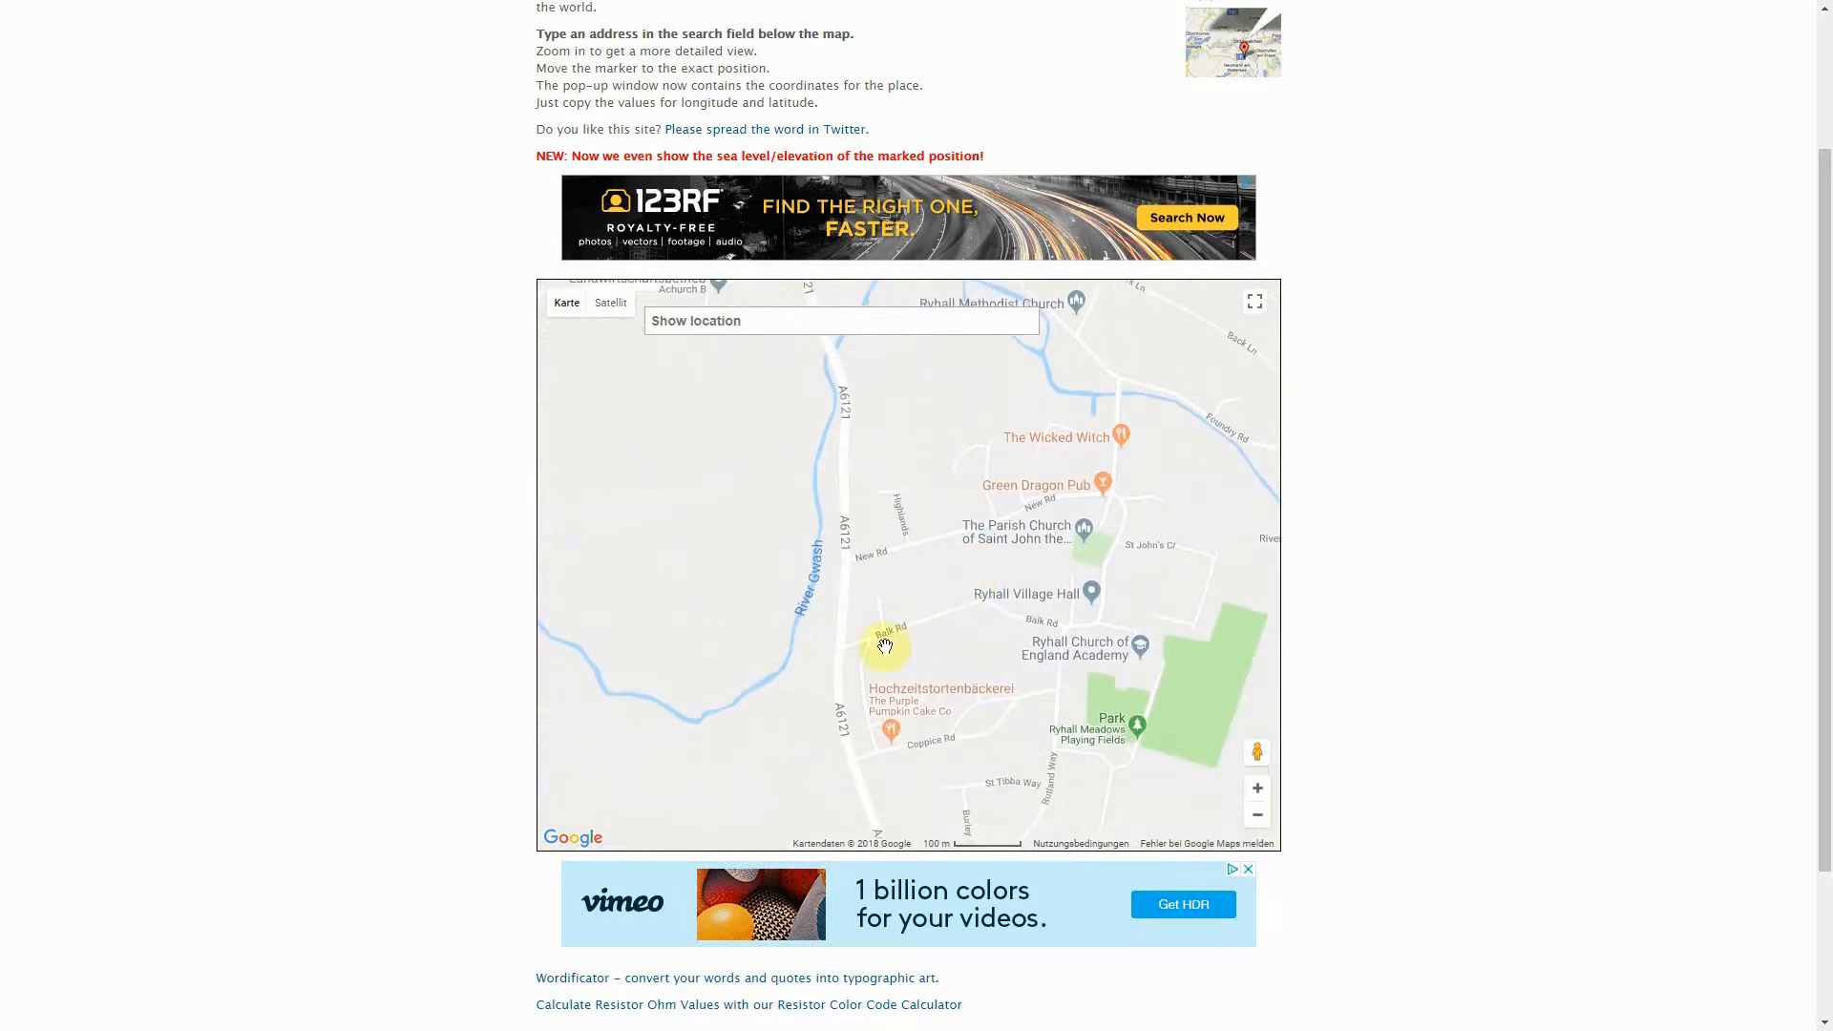
pyautogui.click(858, 621)
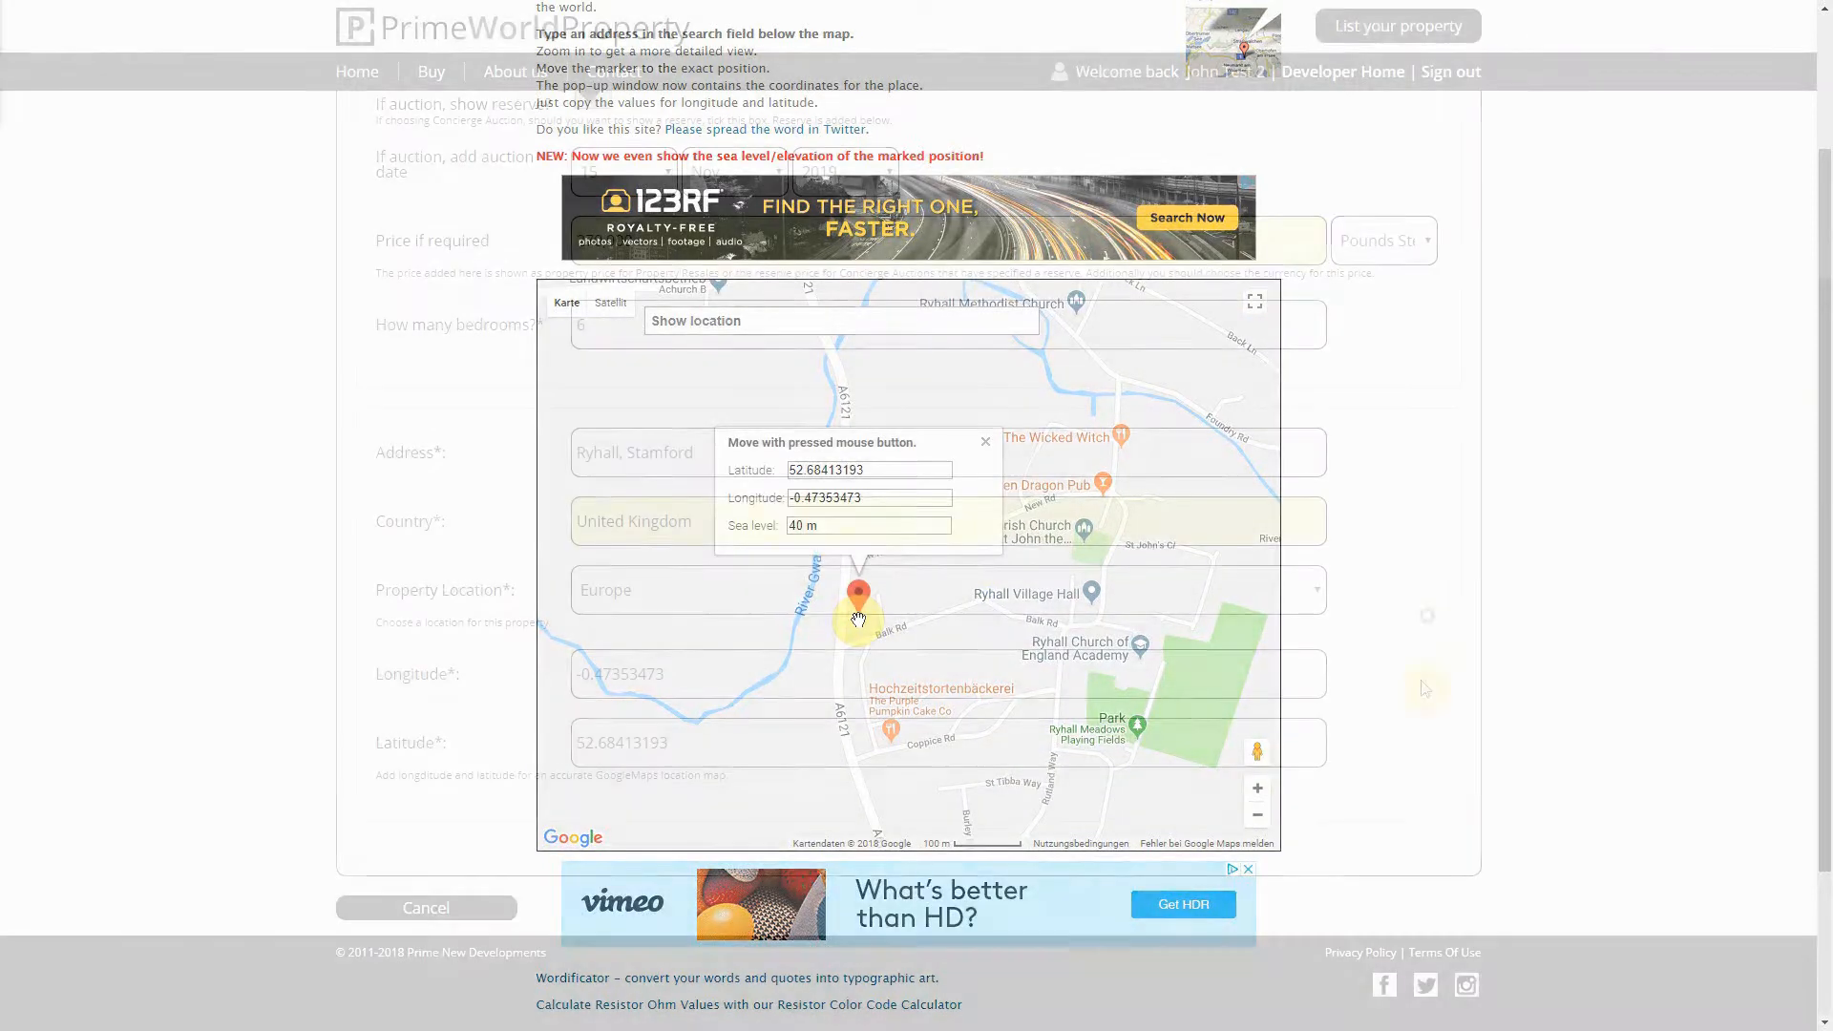
# Fill in the property description with the text beginning "New luxury 5 bedroom house set in the heart of somewhere."
pyautogui.scroll(3, 1442, 797)
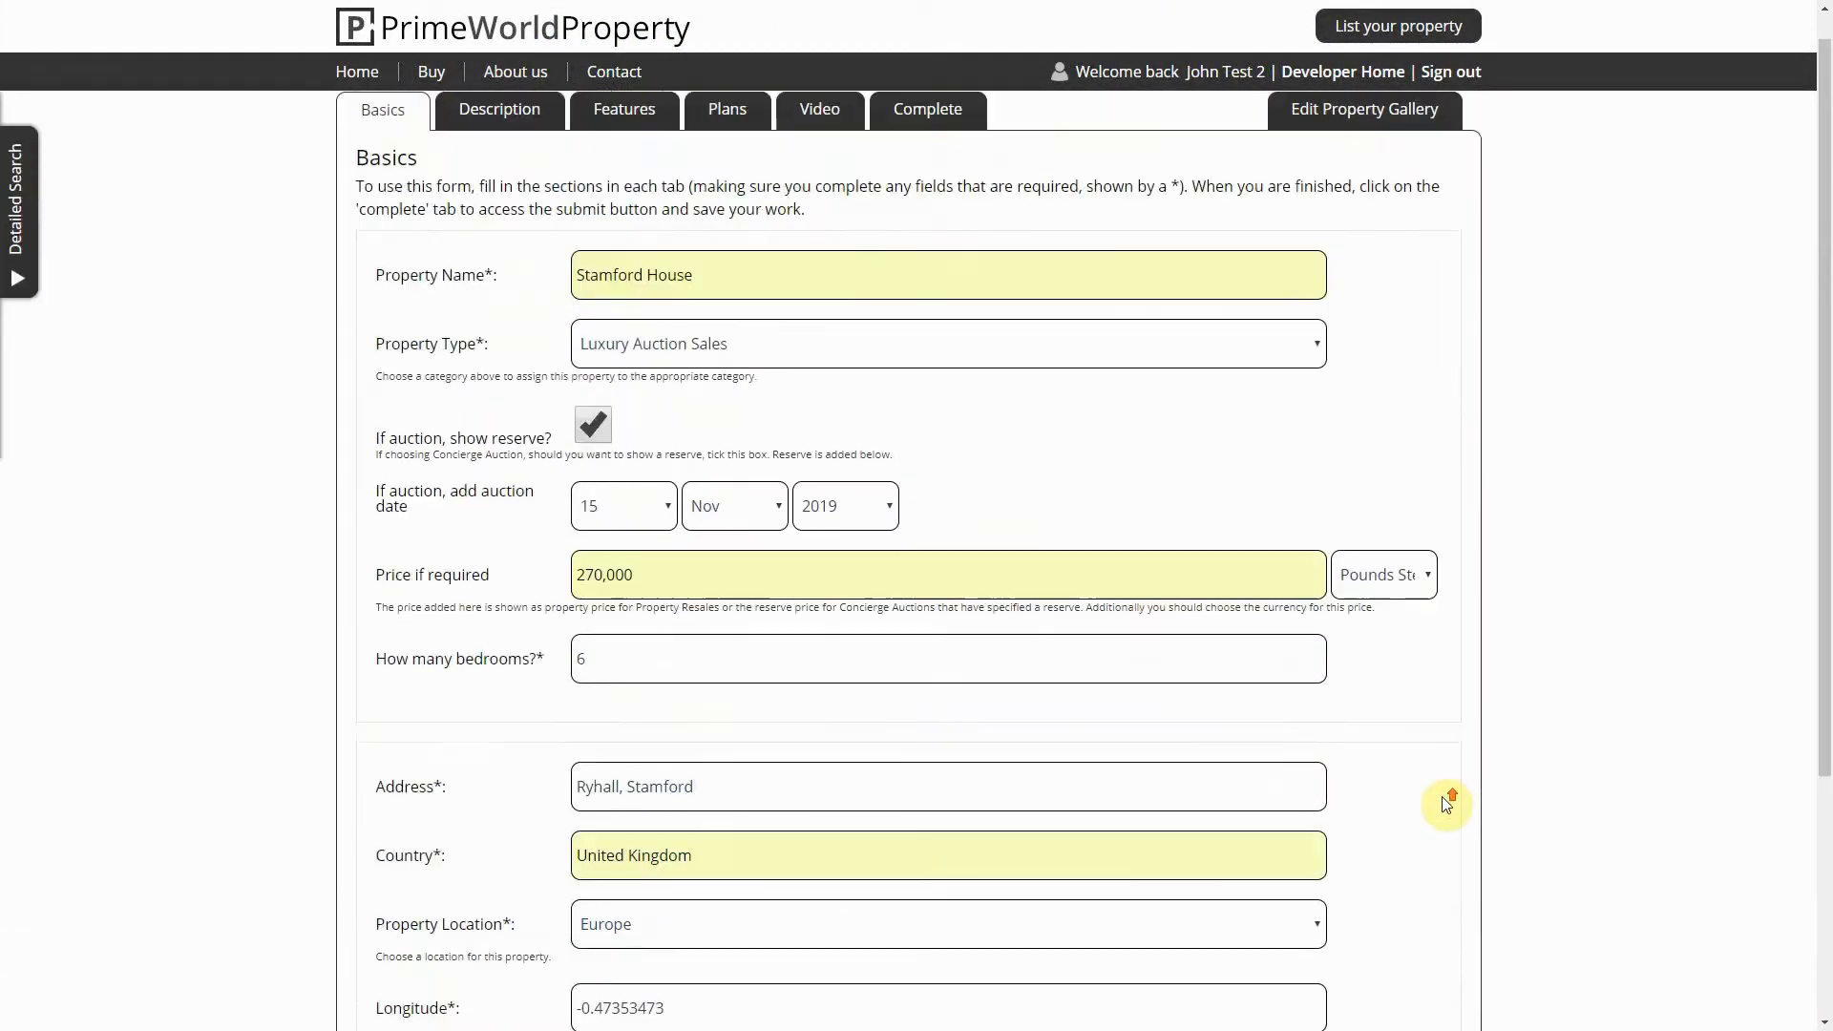
pyautogui.scroll(1, 1442, 796)
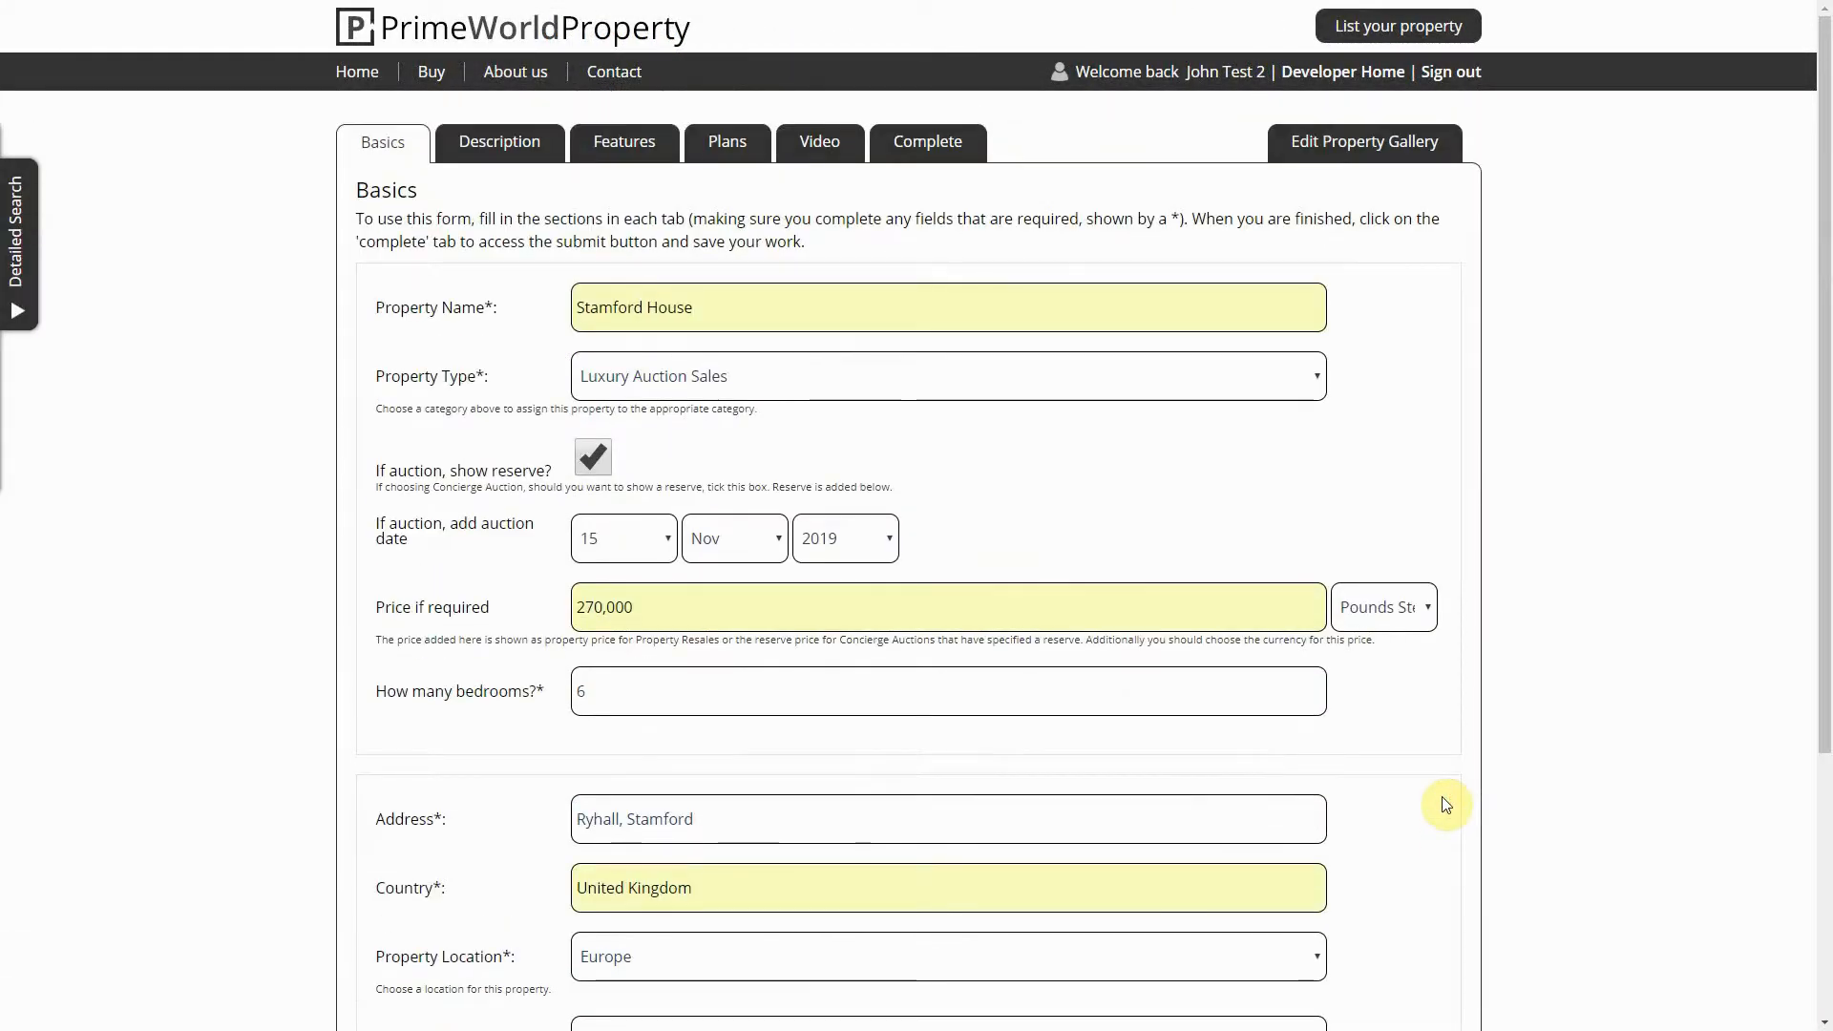
pyautogui.click(498, 145)
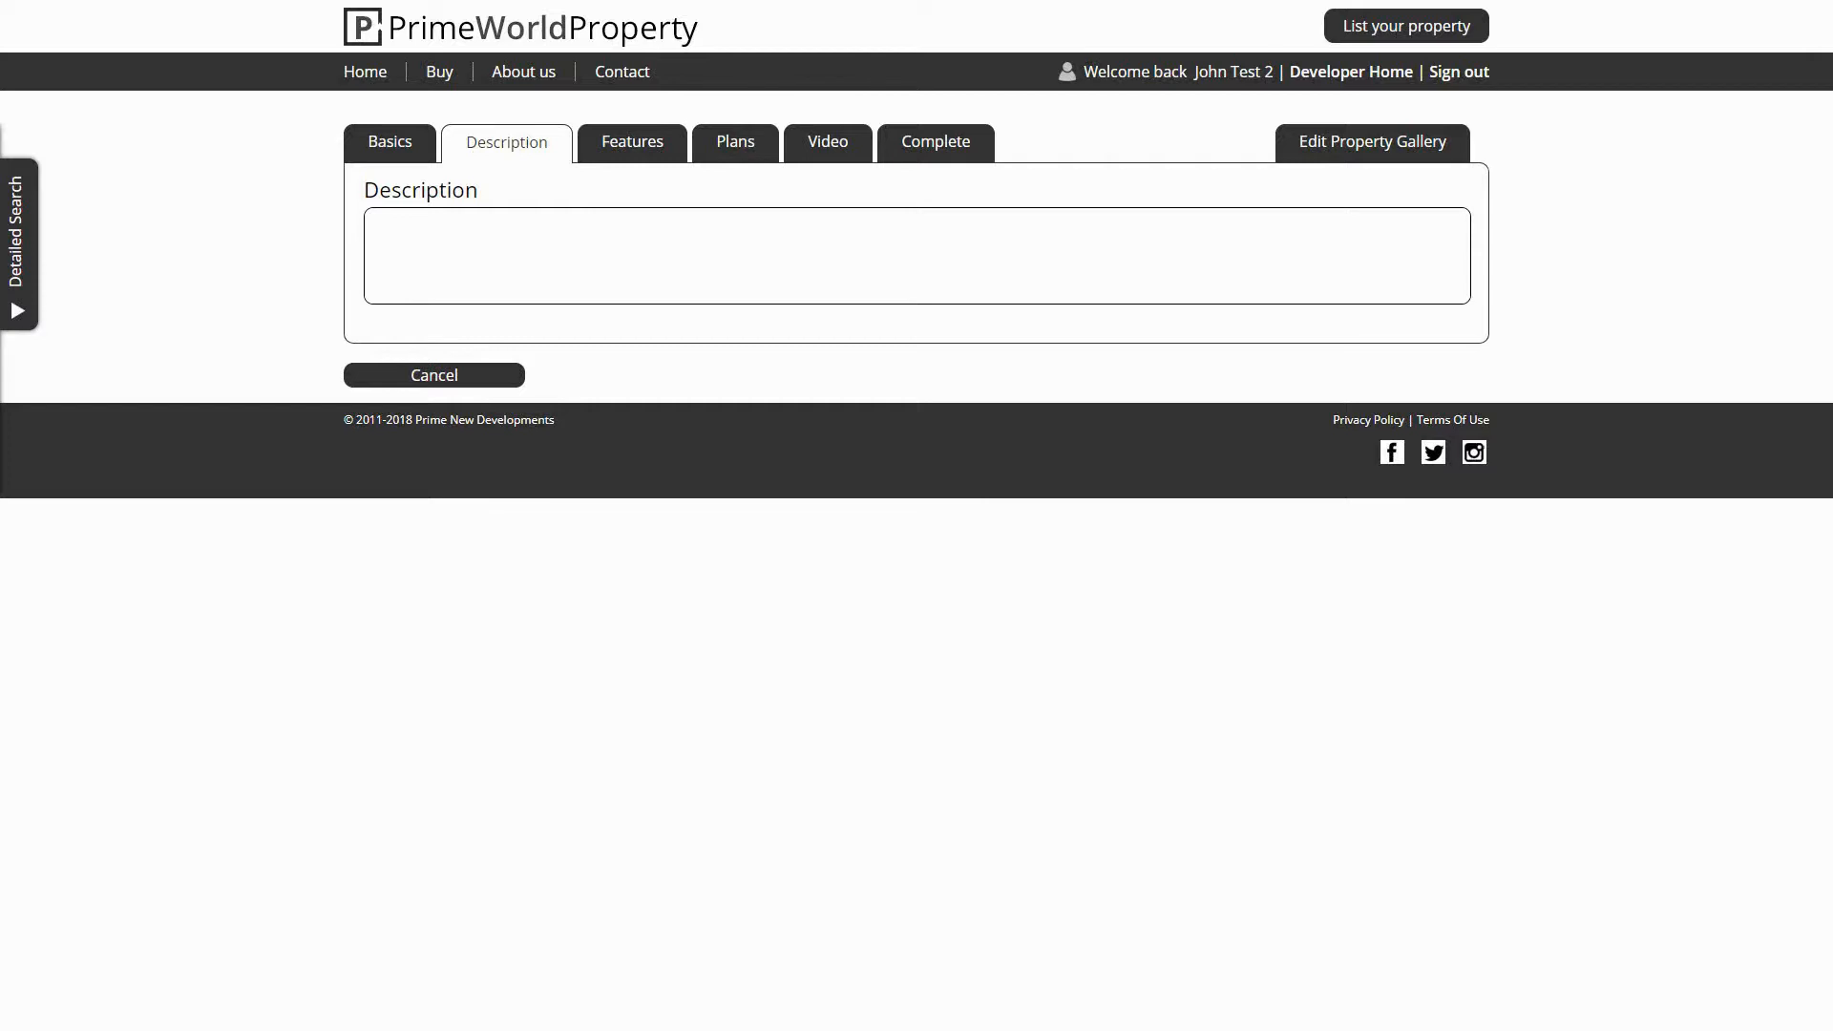
pyautogui.click(399, 228)
pyautogui.write('New luxury 5 bedroom house set in the heart of somewhere. Lorem ipsum dolor sit amet, consectetur adipiscing elit. Morbi faucibus varius nisl quis aliquam. Curabitur sagittis scelerisque tincidunt. Proin vulputate non augue eu pulvinar. Suspendisse ut interdum mi. Nullam tincidunt dignissim ullamcorper. Nunc eleifend ornare sollicitudin. Viewing is highly recommended to appreciate its outstanding location and exceptional finishes.')
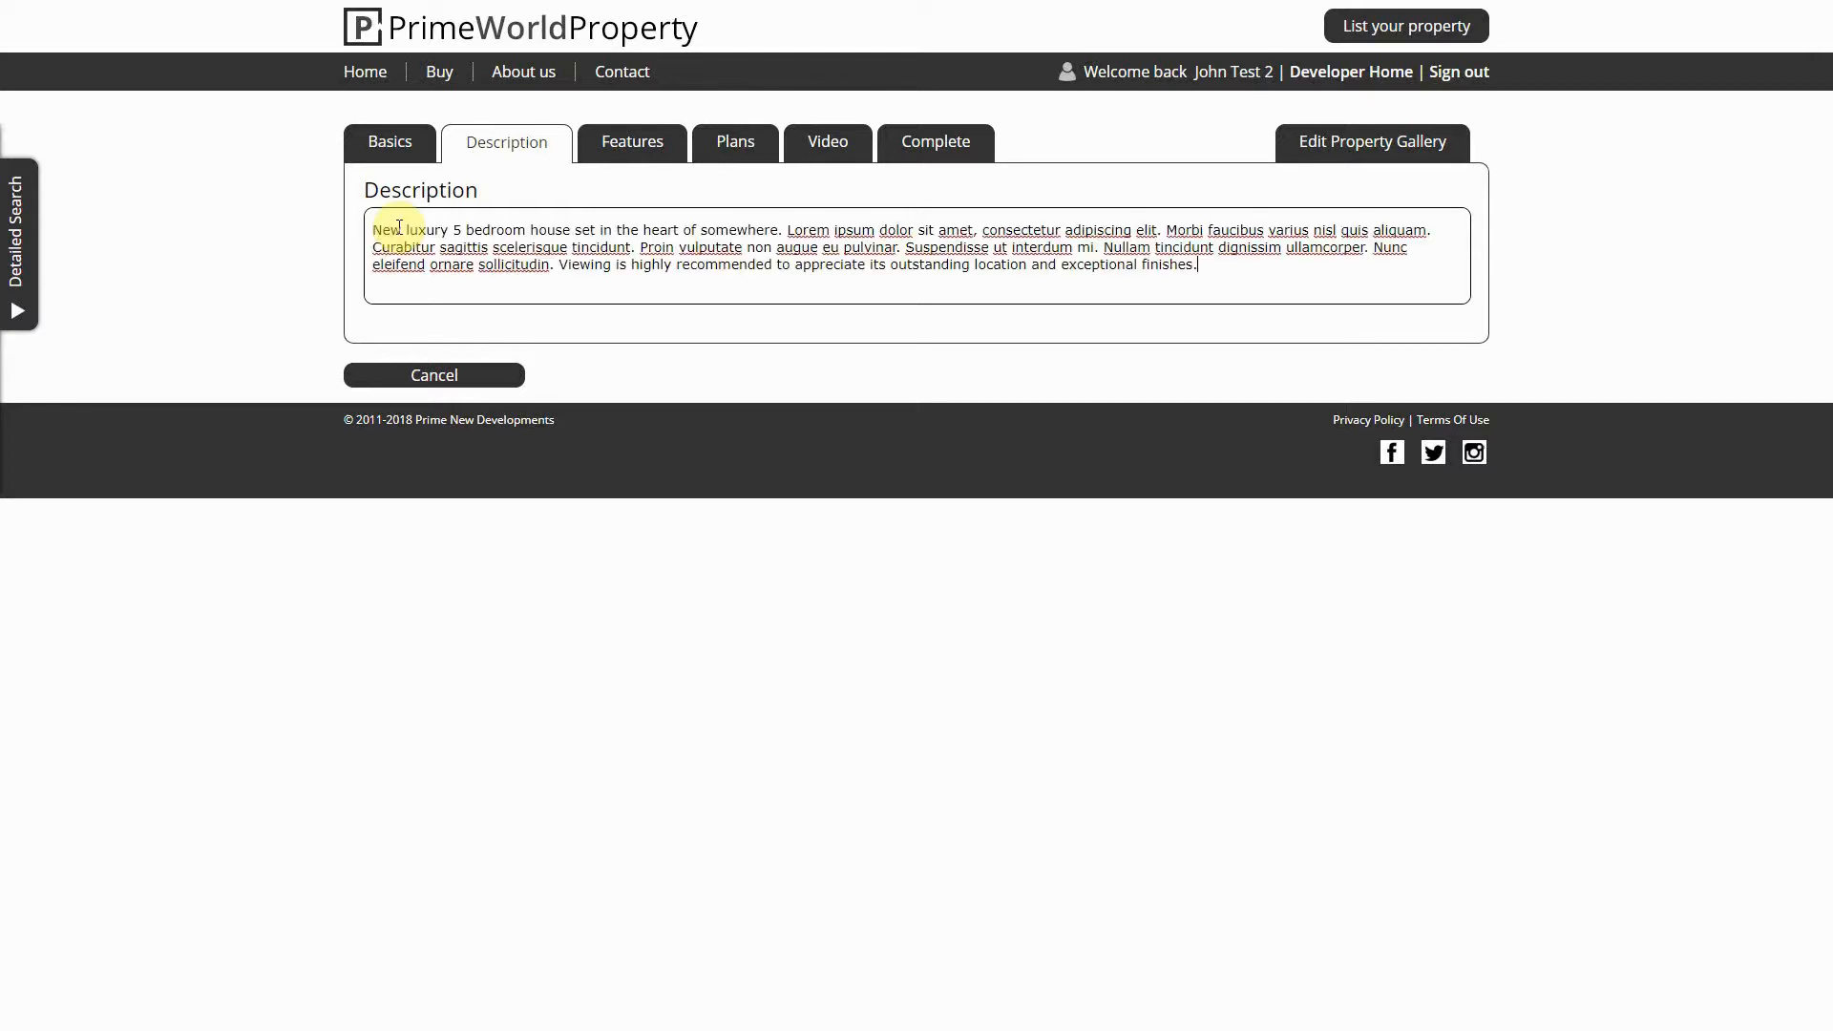
# Make the description's first sentence bold and start a new paragraph before "Suspendisse ut interdum mi."
pyautogui.click(765, 273)
pyautogui.moveTo(782, 229); pyautogui.dragTo(374, 234)
pyautogui.hotkey('ctrl', 'b')
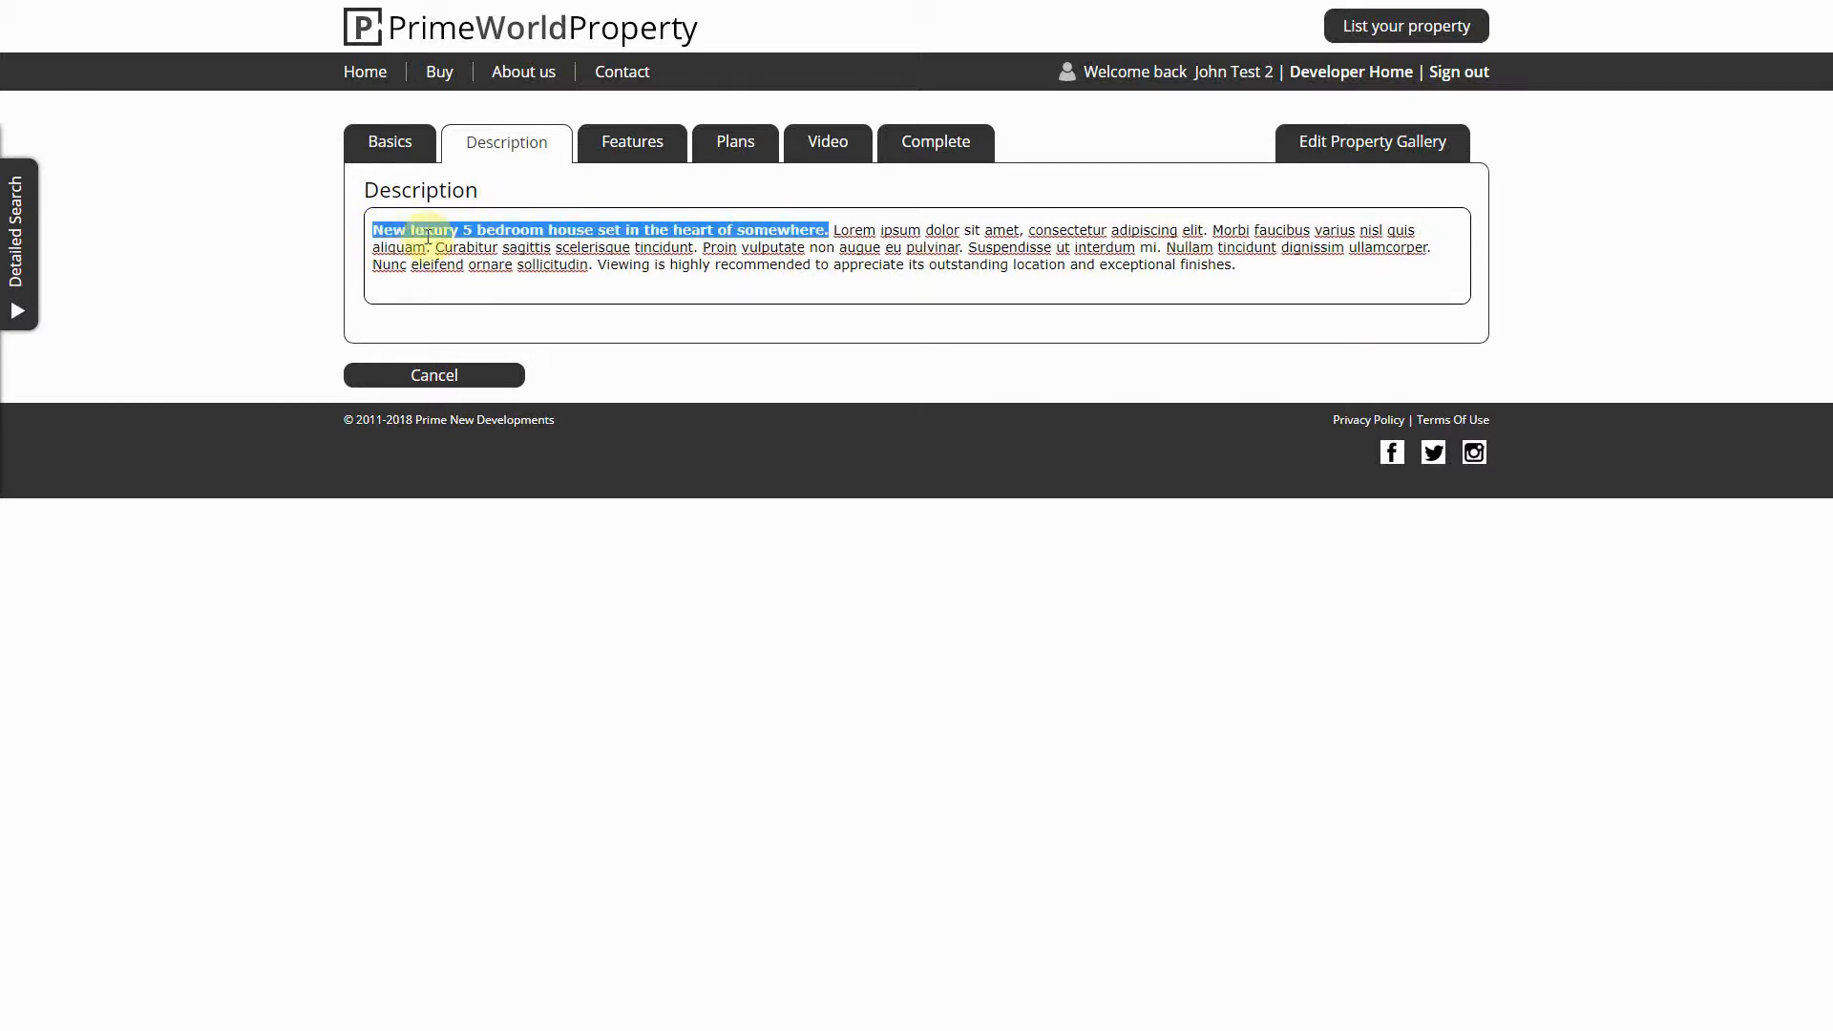
pyautogui.click(890, 267)
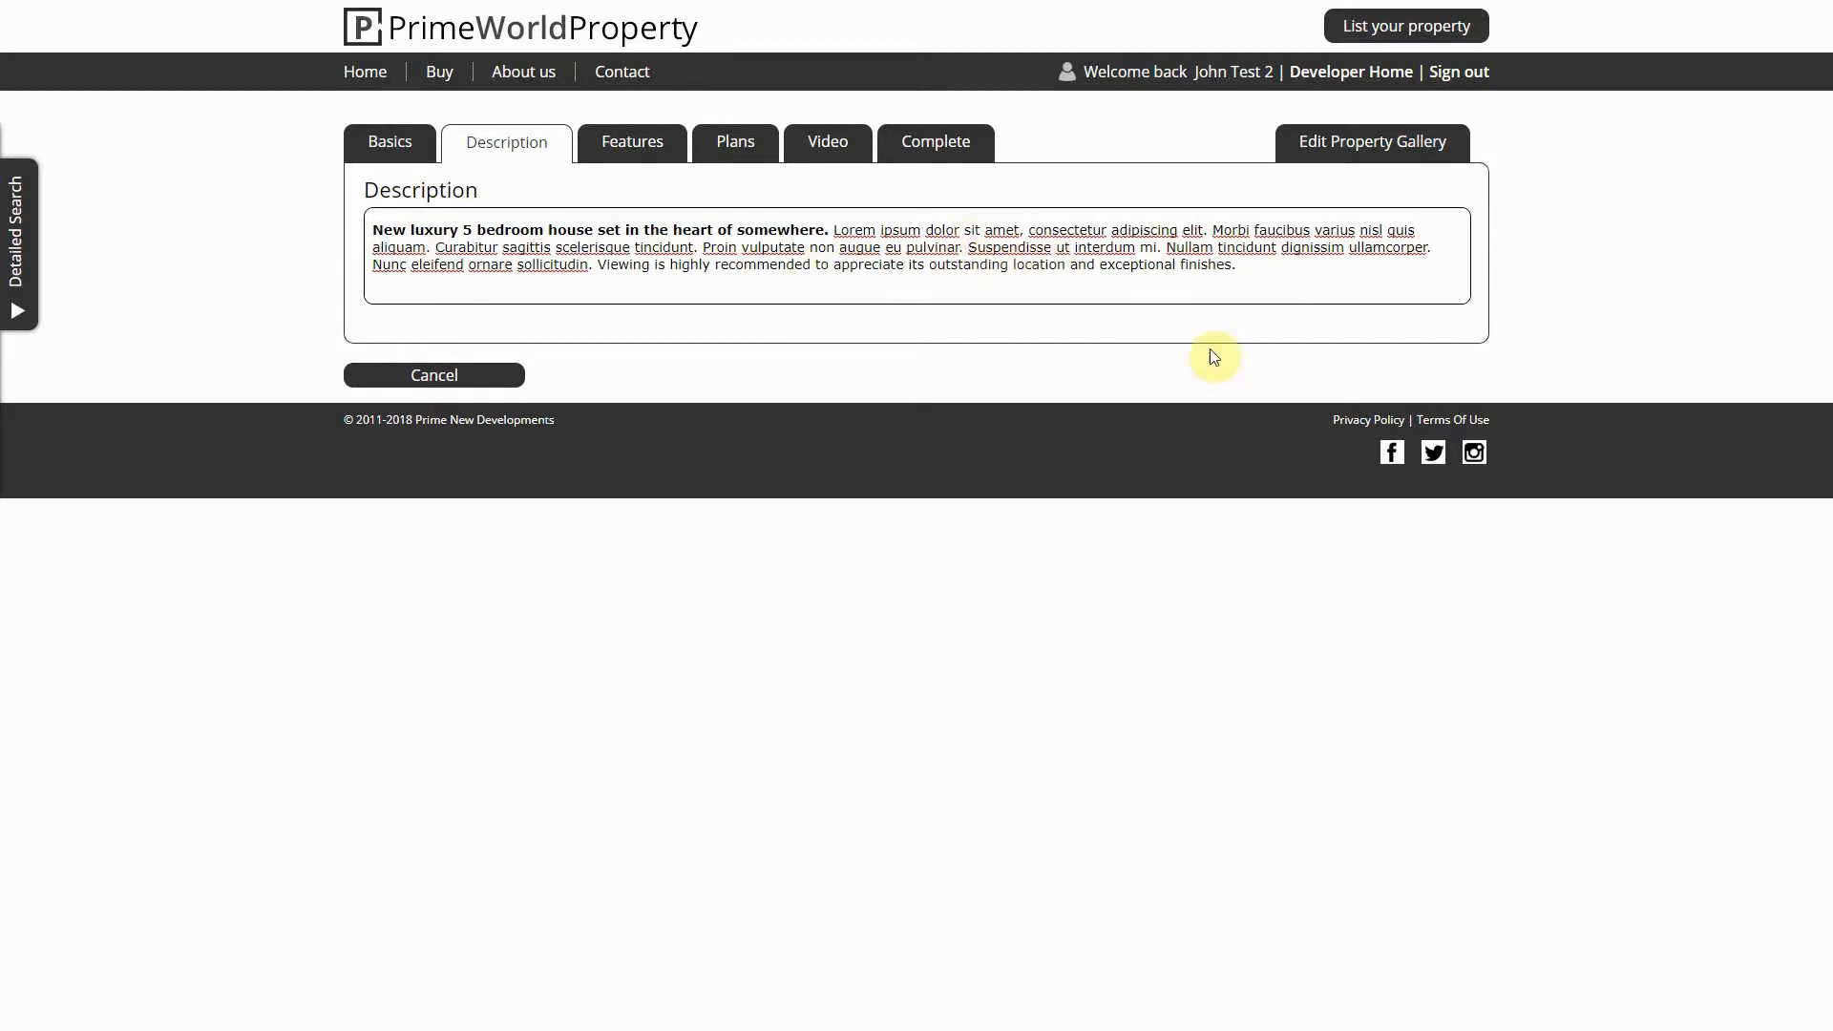
pyautogui.press('Return')
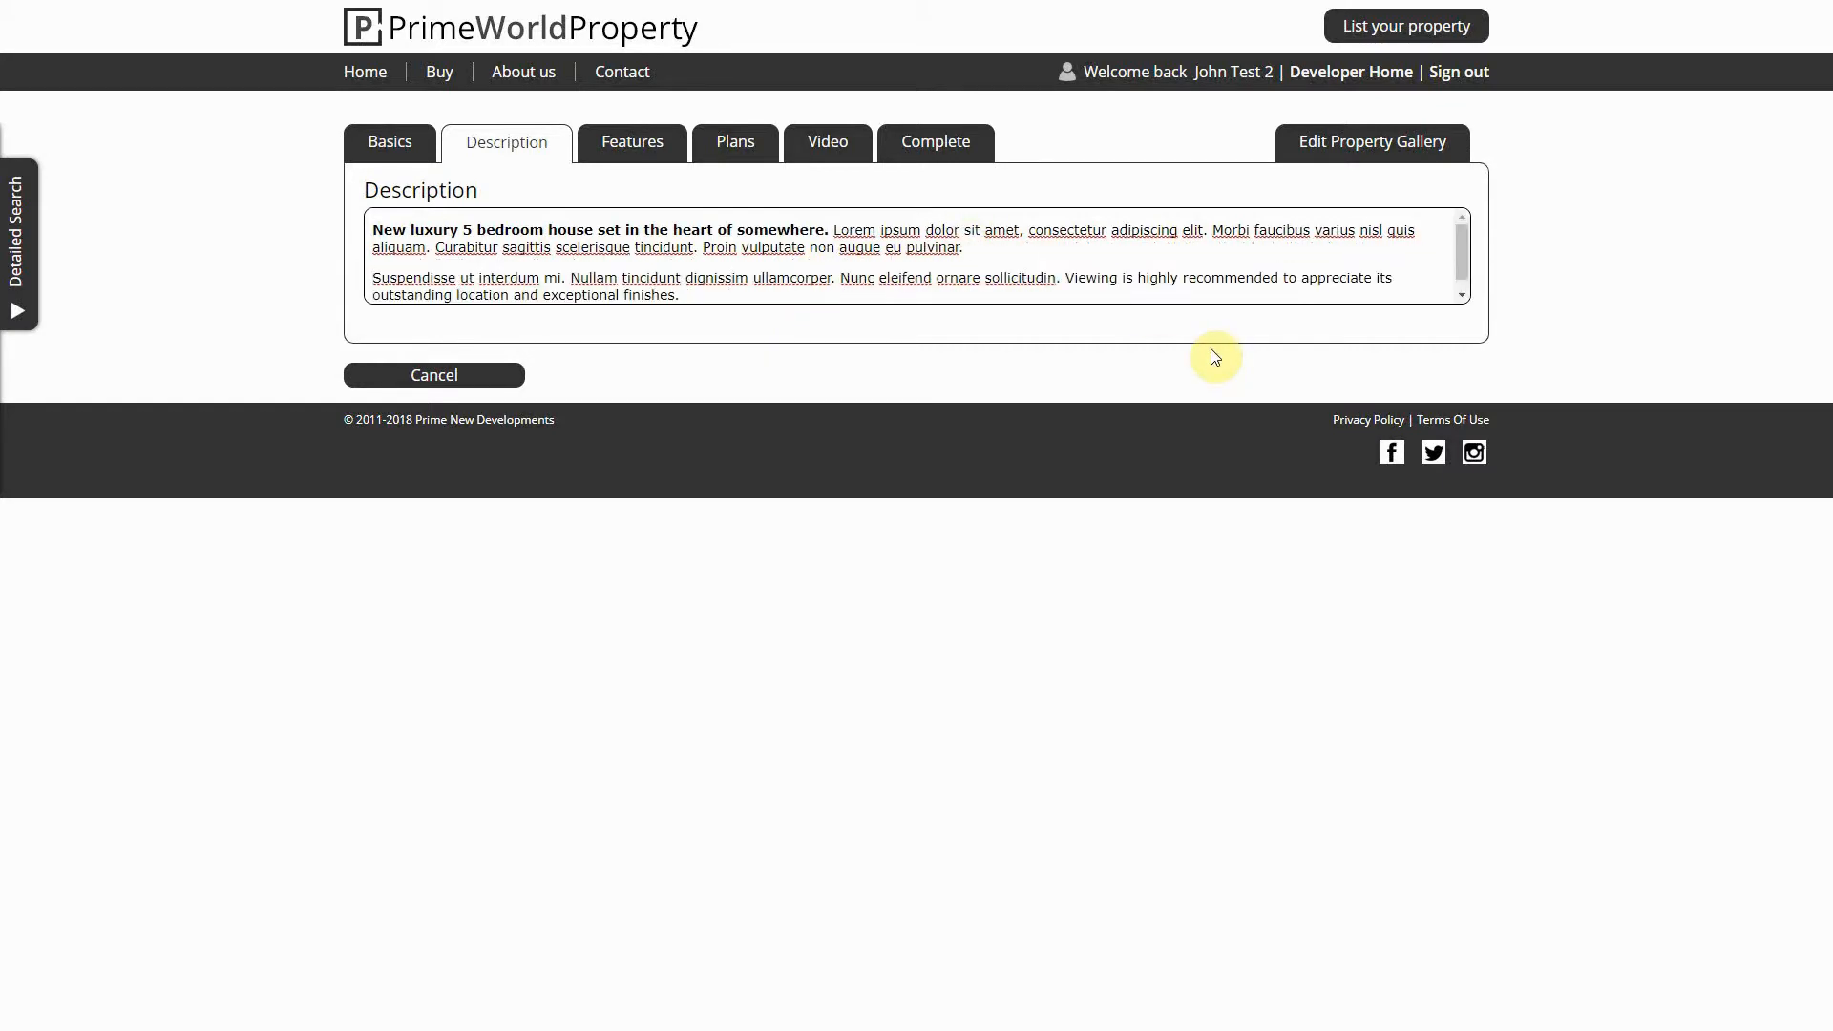
# Fill in the twelve property features, from "630 sqm (total square meter space with basements and garage)" to "Sustainability | Built for low energy consumption standards"
pyautogui.scroll(-1, 1055, 271)
pyautogui.scroll(1, 1054, 273)
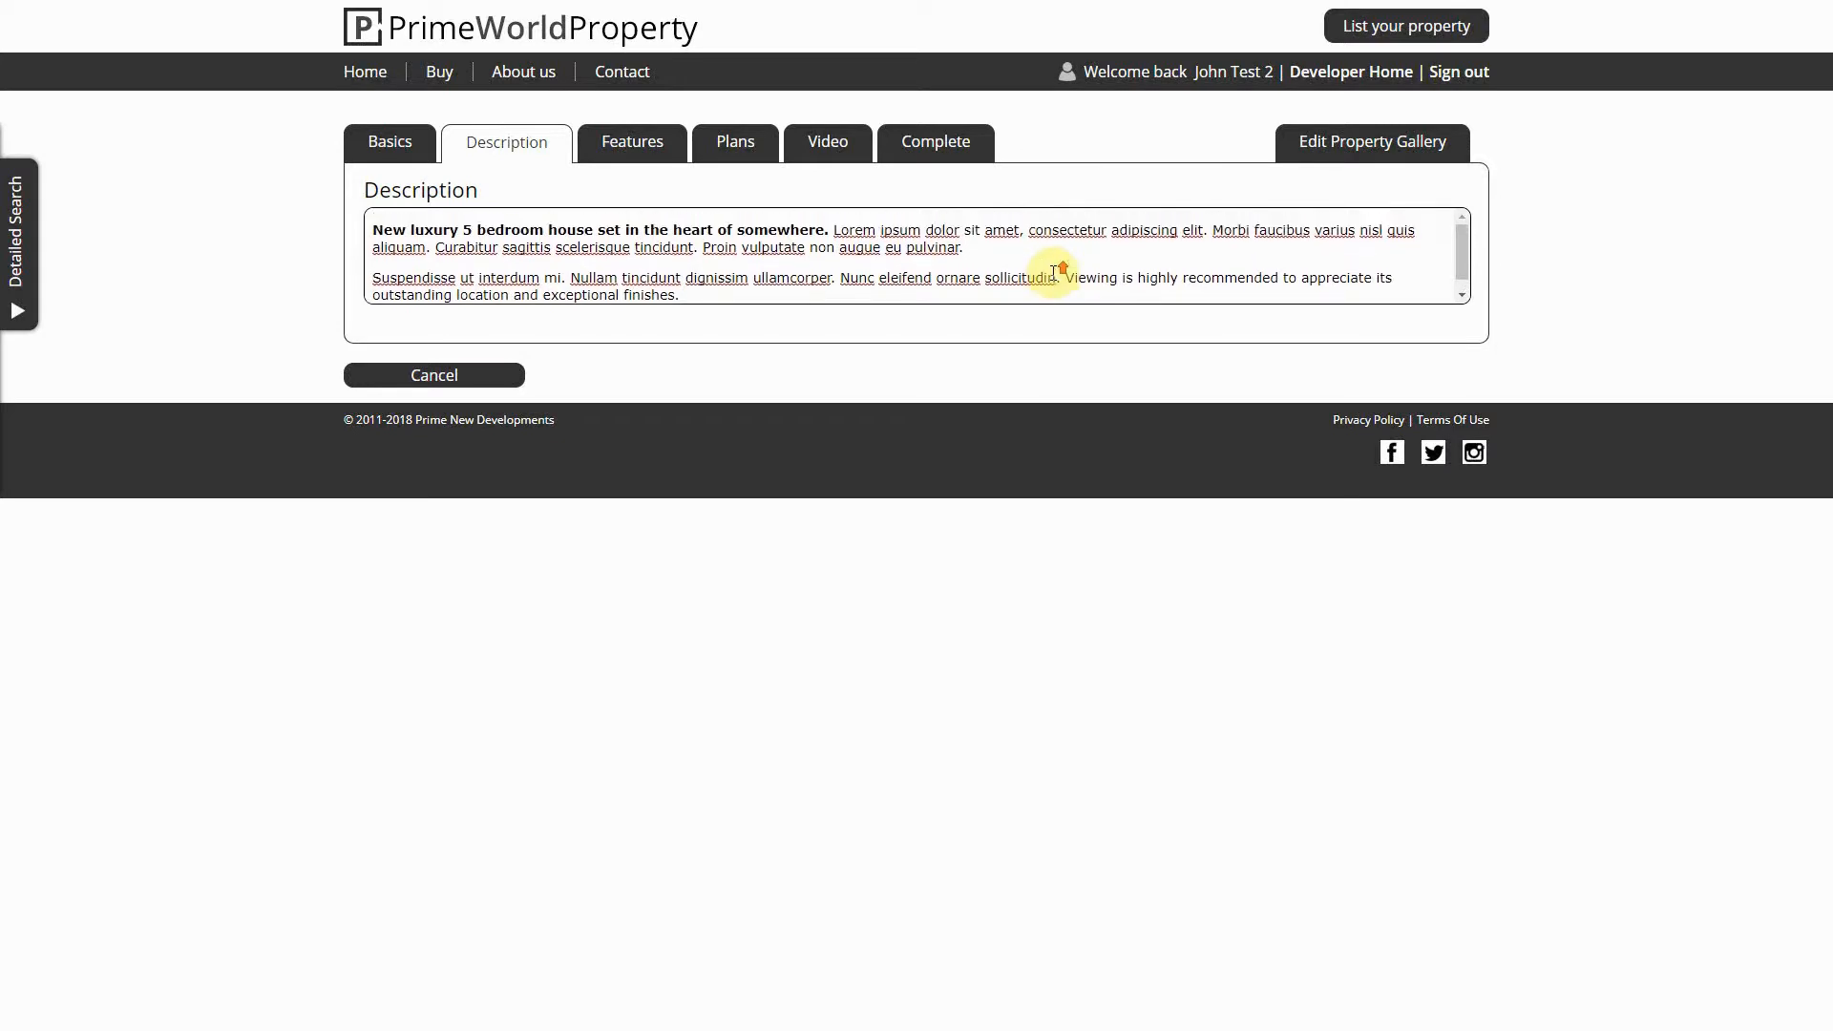
pyautogui.click(632, 143)
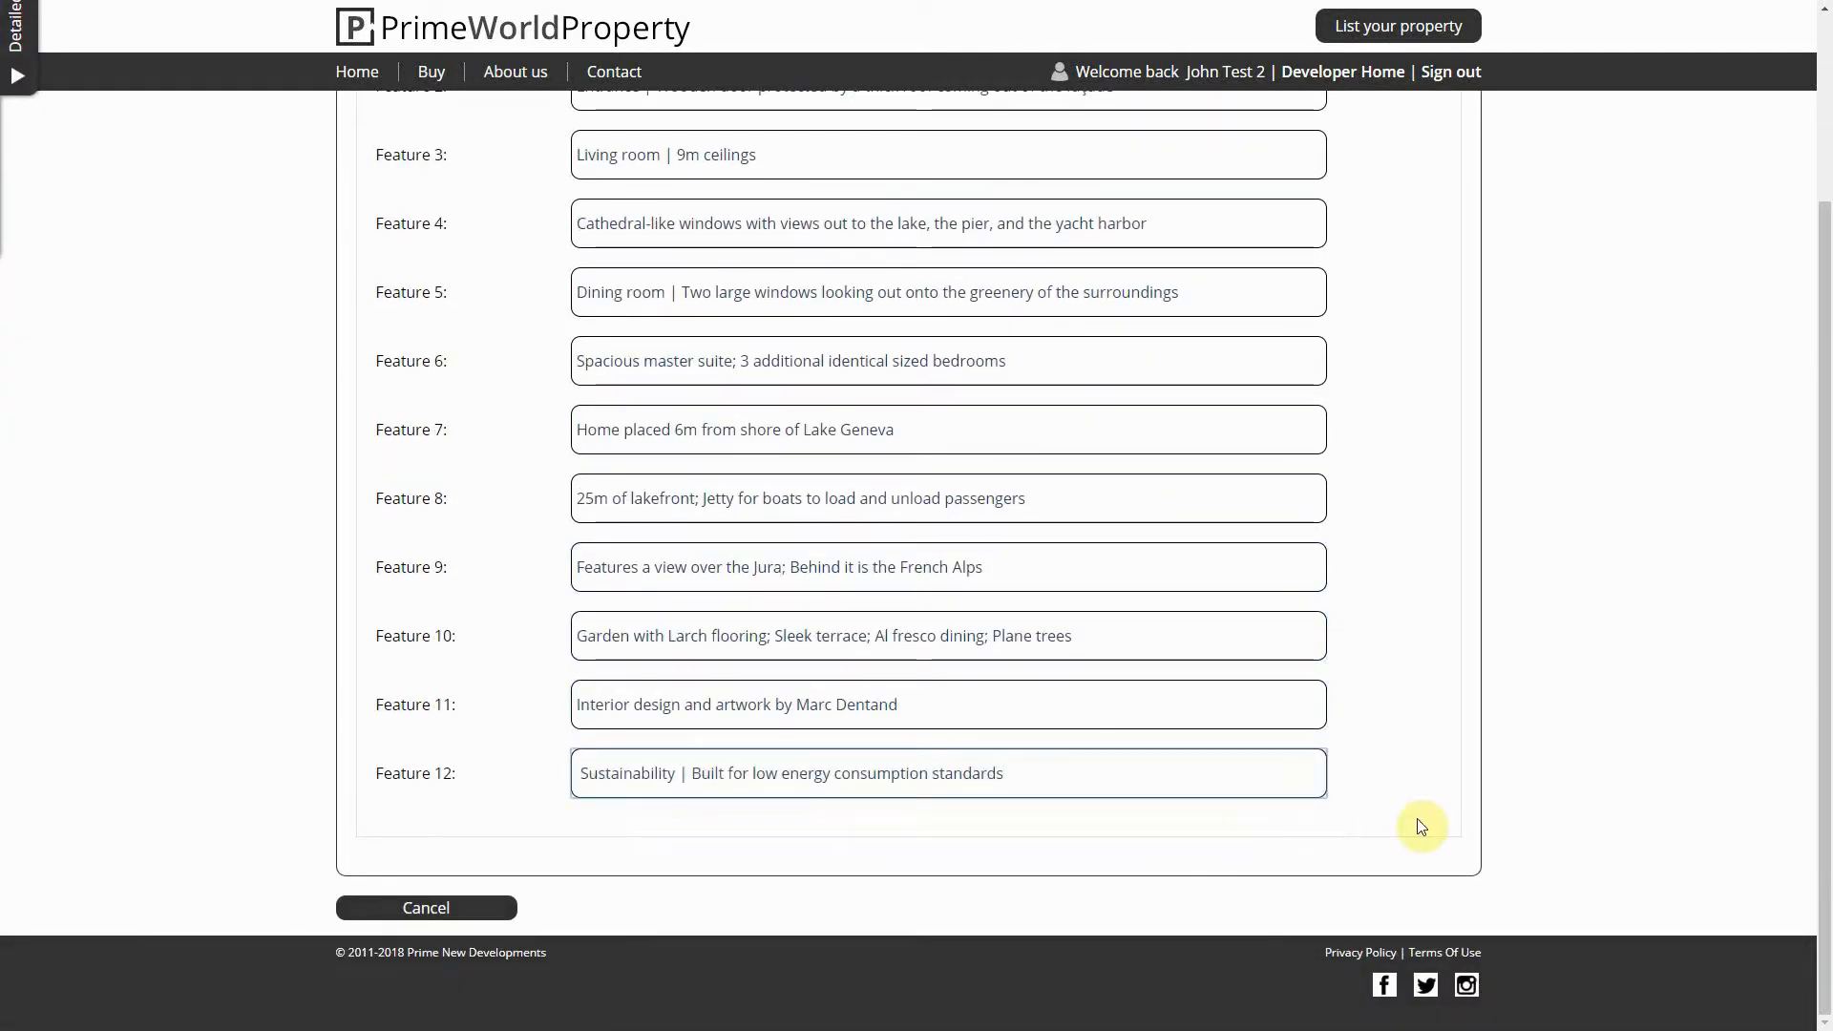
pyautogui.scroll(3, 1419, 819)
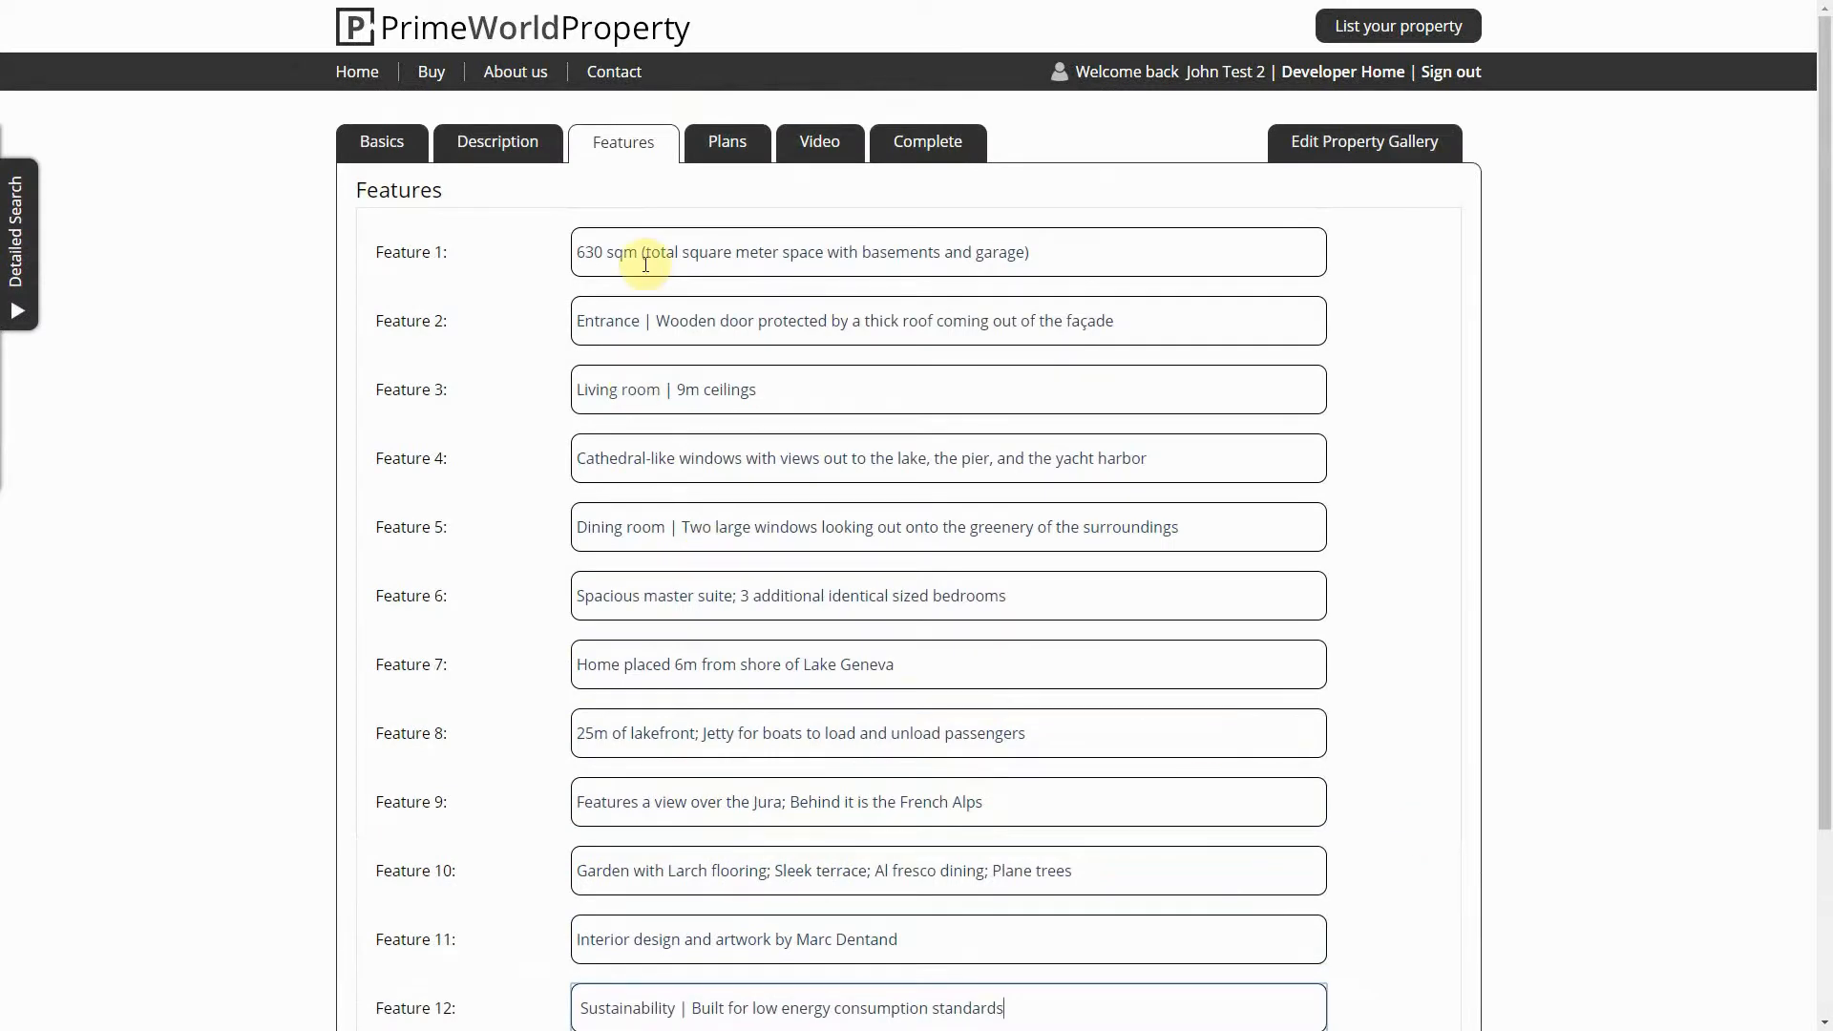
# Attach plans_1.pdf from the desktop's test folder as the first floorplan and title it "Floorplans 1"
pyautogui.click(742, 146)
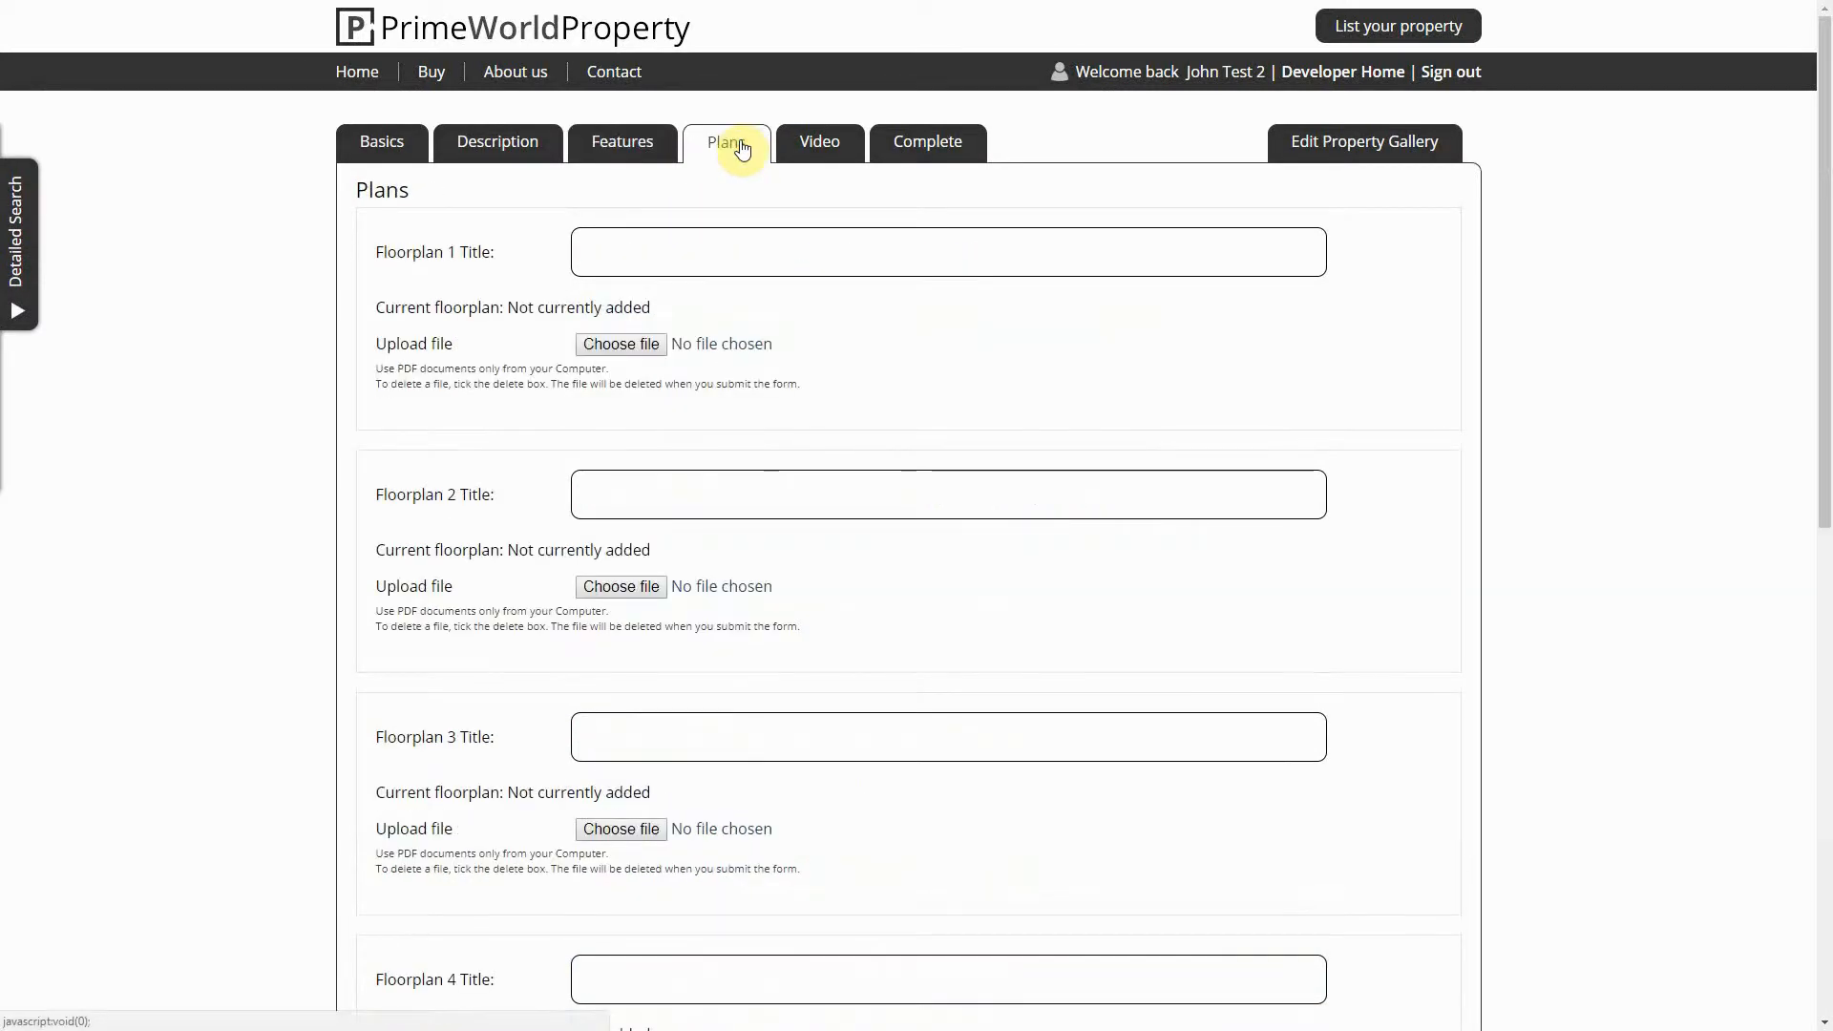
pyautogui.click(661, 351)
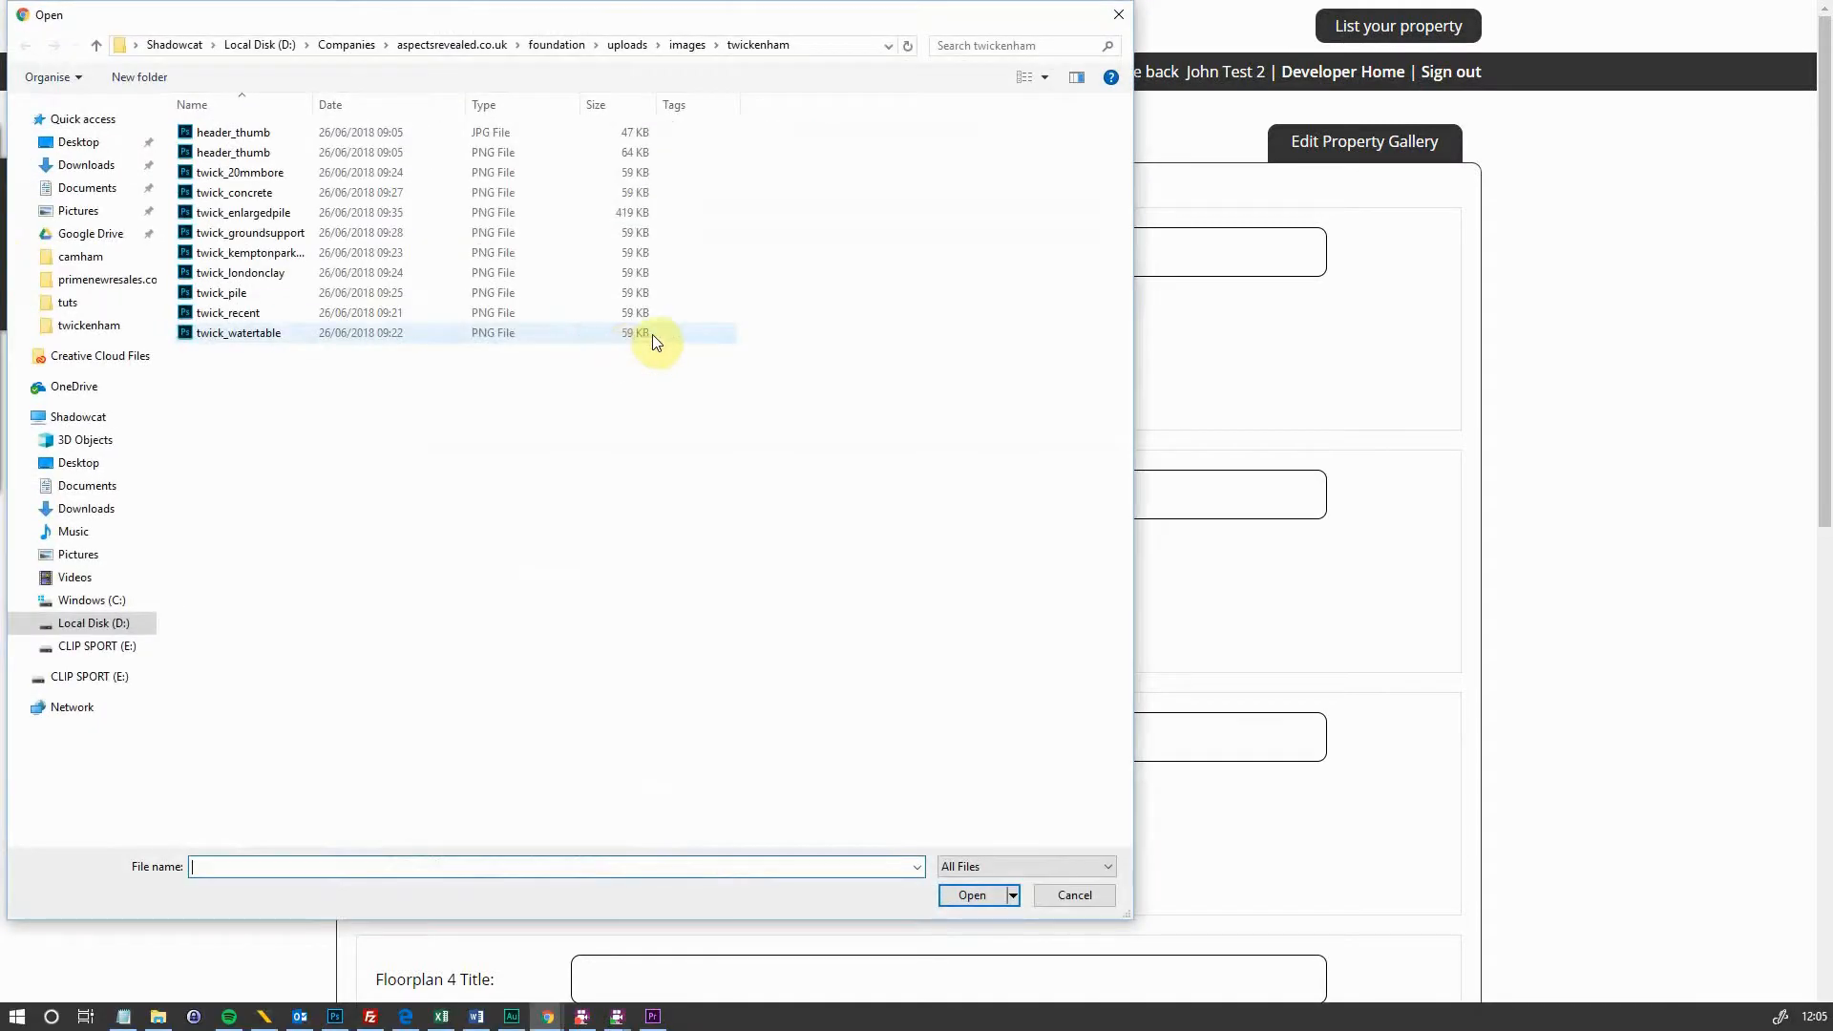
pyautogui.click(81, 141)
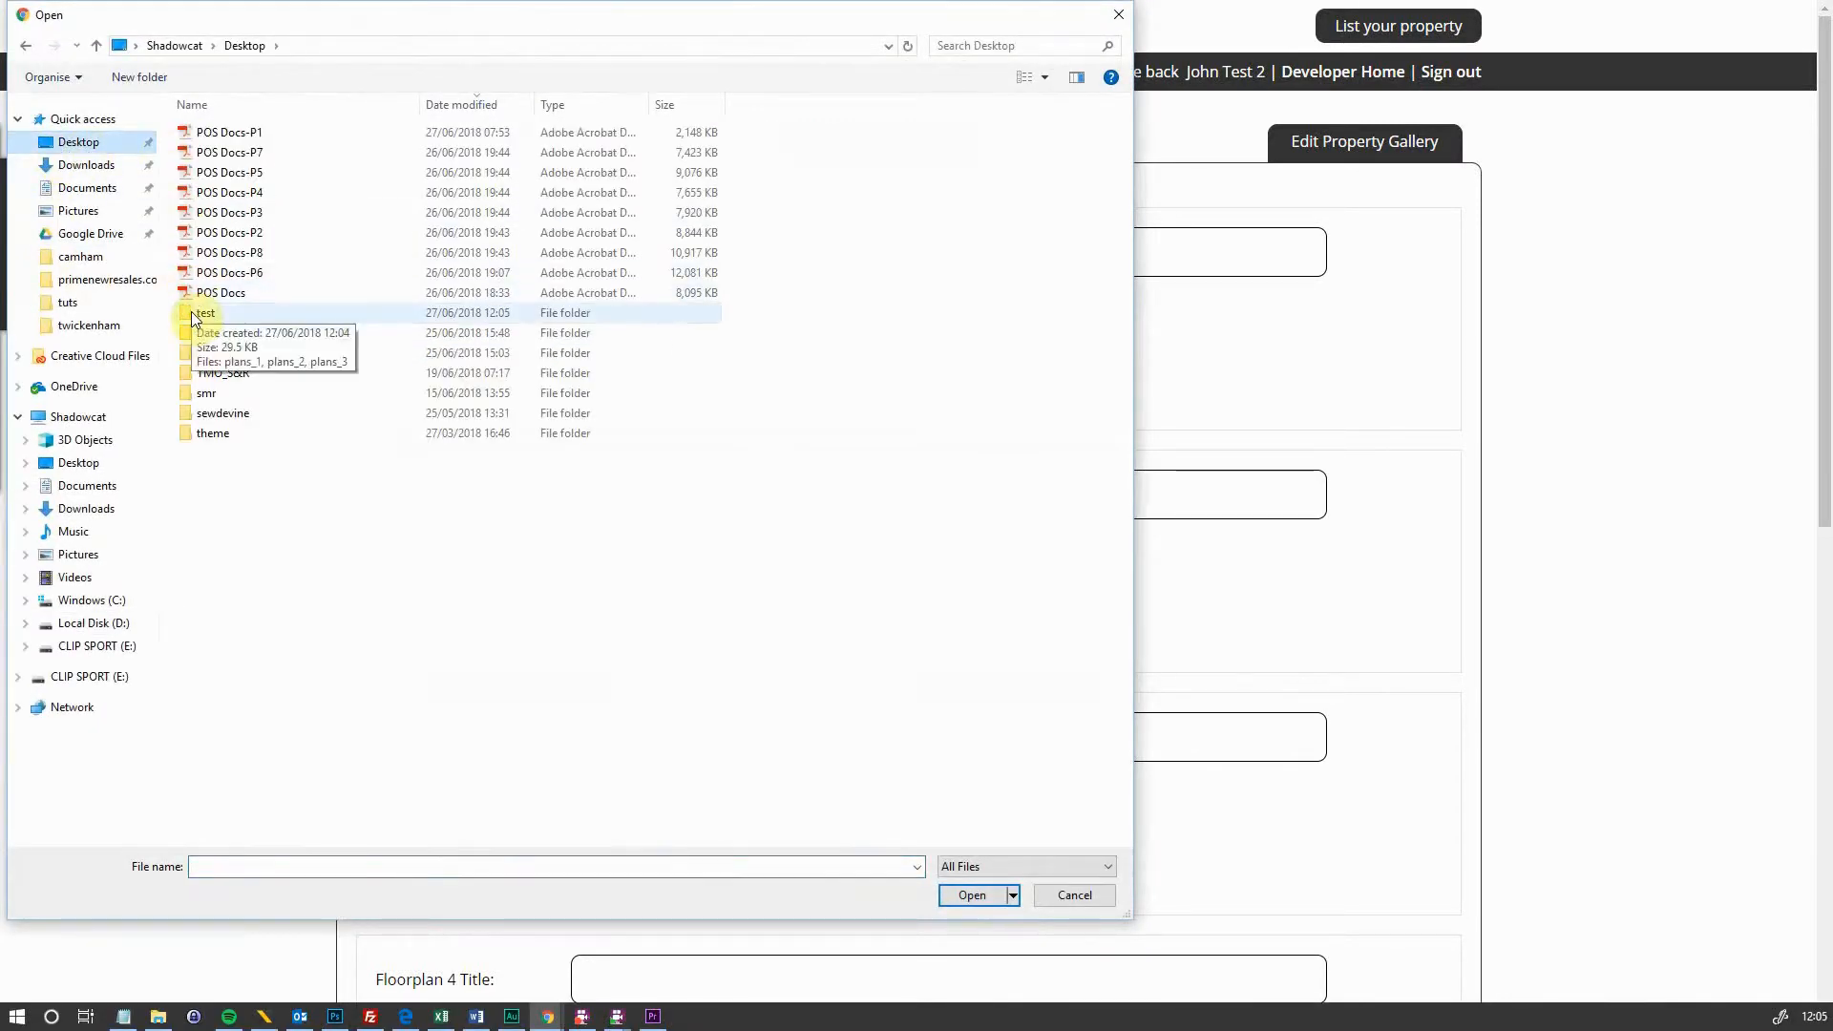
pyautogui.doubleClick(191, 311)
pyautogui.doubleClick(212, 133)
pyautogui.click(598, 251)
pyautogui.write('Floorplan 1')
# Attach plans_2.pdf and plans_3.pdf as the second and third floorplans, titled "Floorplans 2" and "Floorplan 3"
pyautogui.click(616, 587)
pyautogui.doubleClick(206, 153)
pyautogui.click(653, 252)
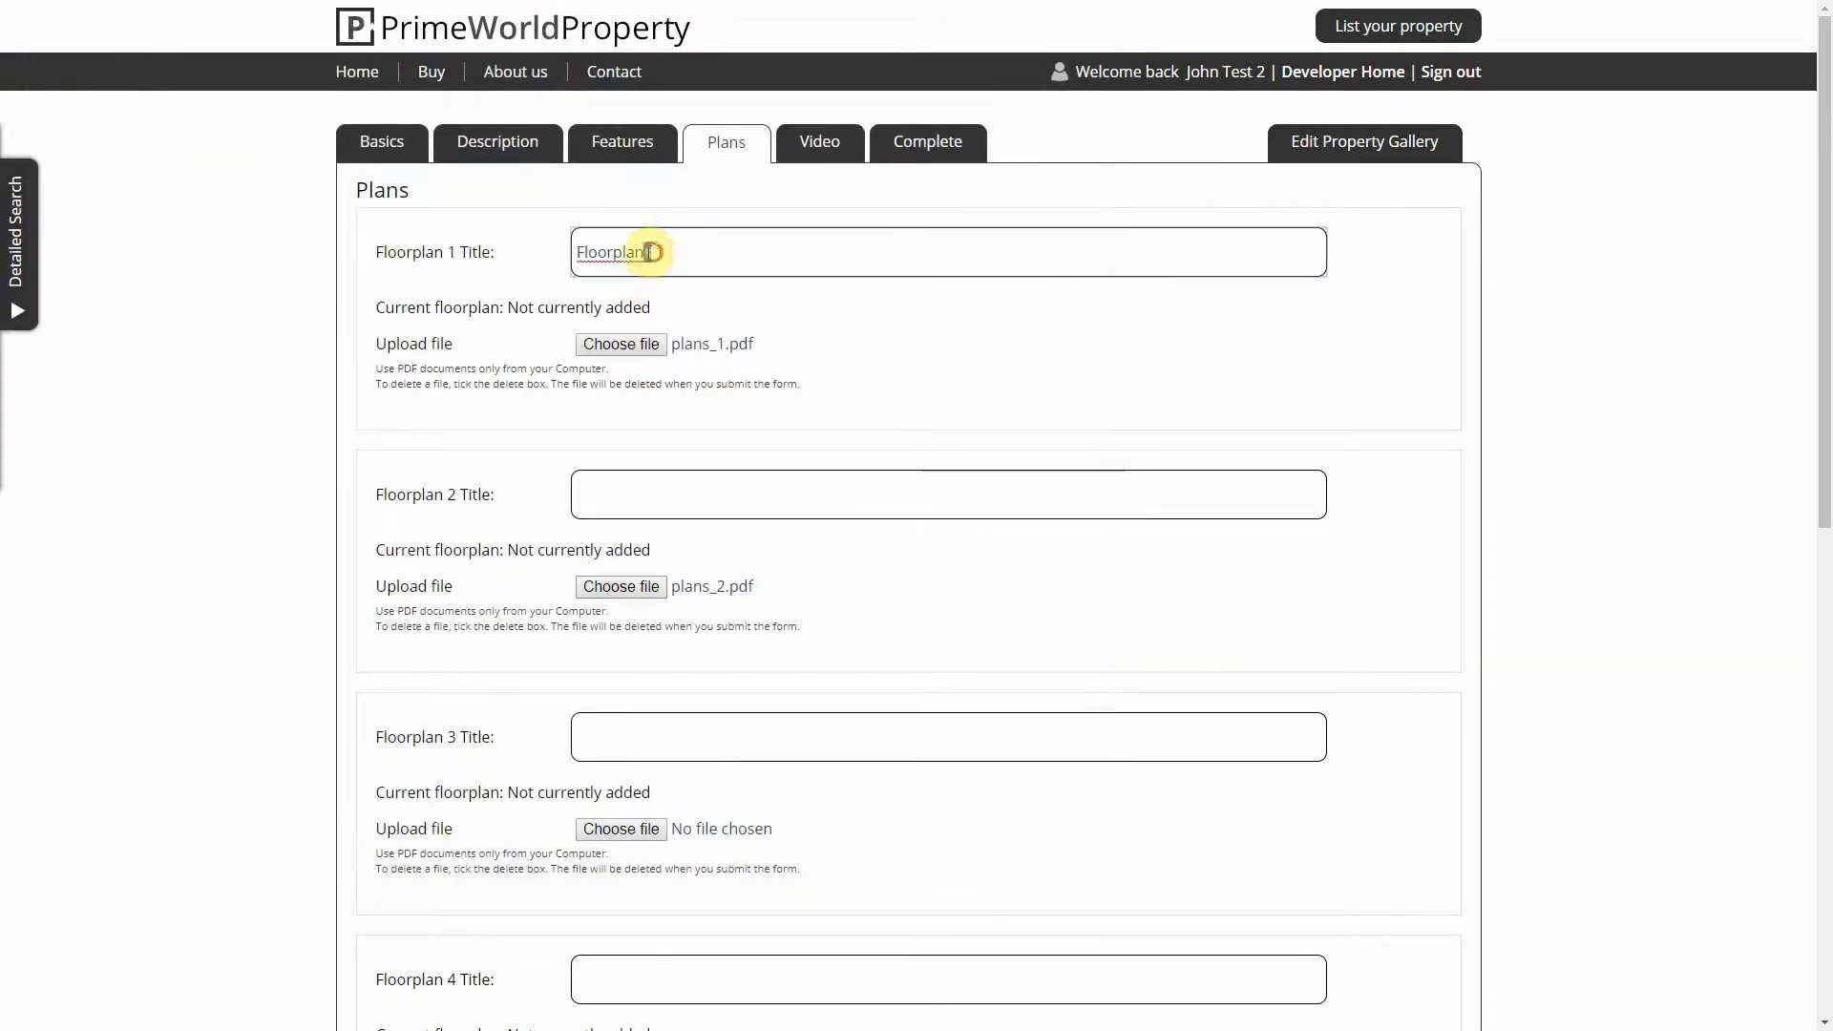
pyautogui.doubleClick(652, 252)
pyautogui.hotkey('ctrl', 'c')
pyautogui.click(656, 490)
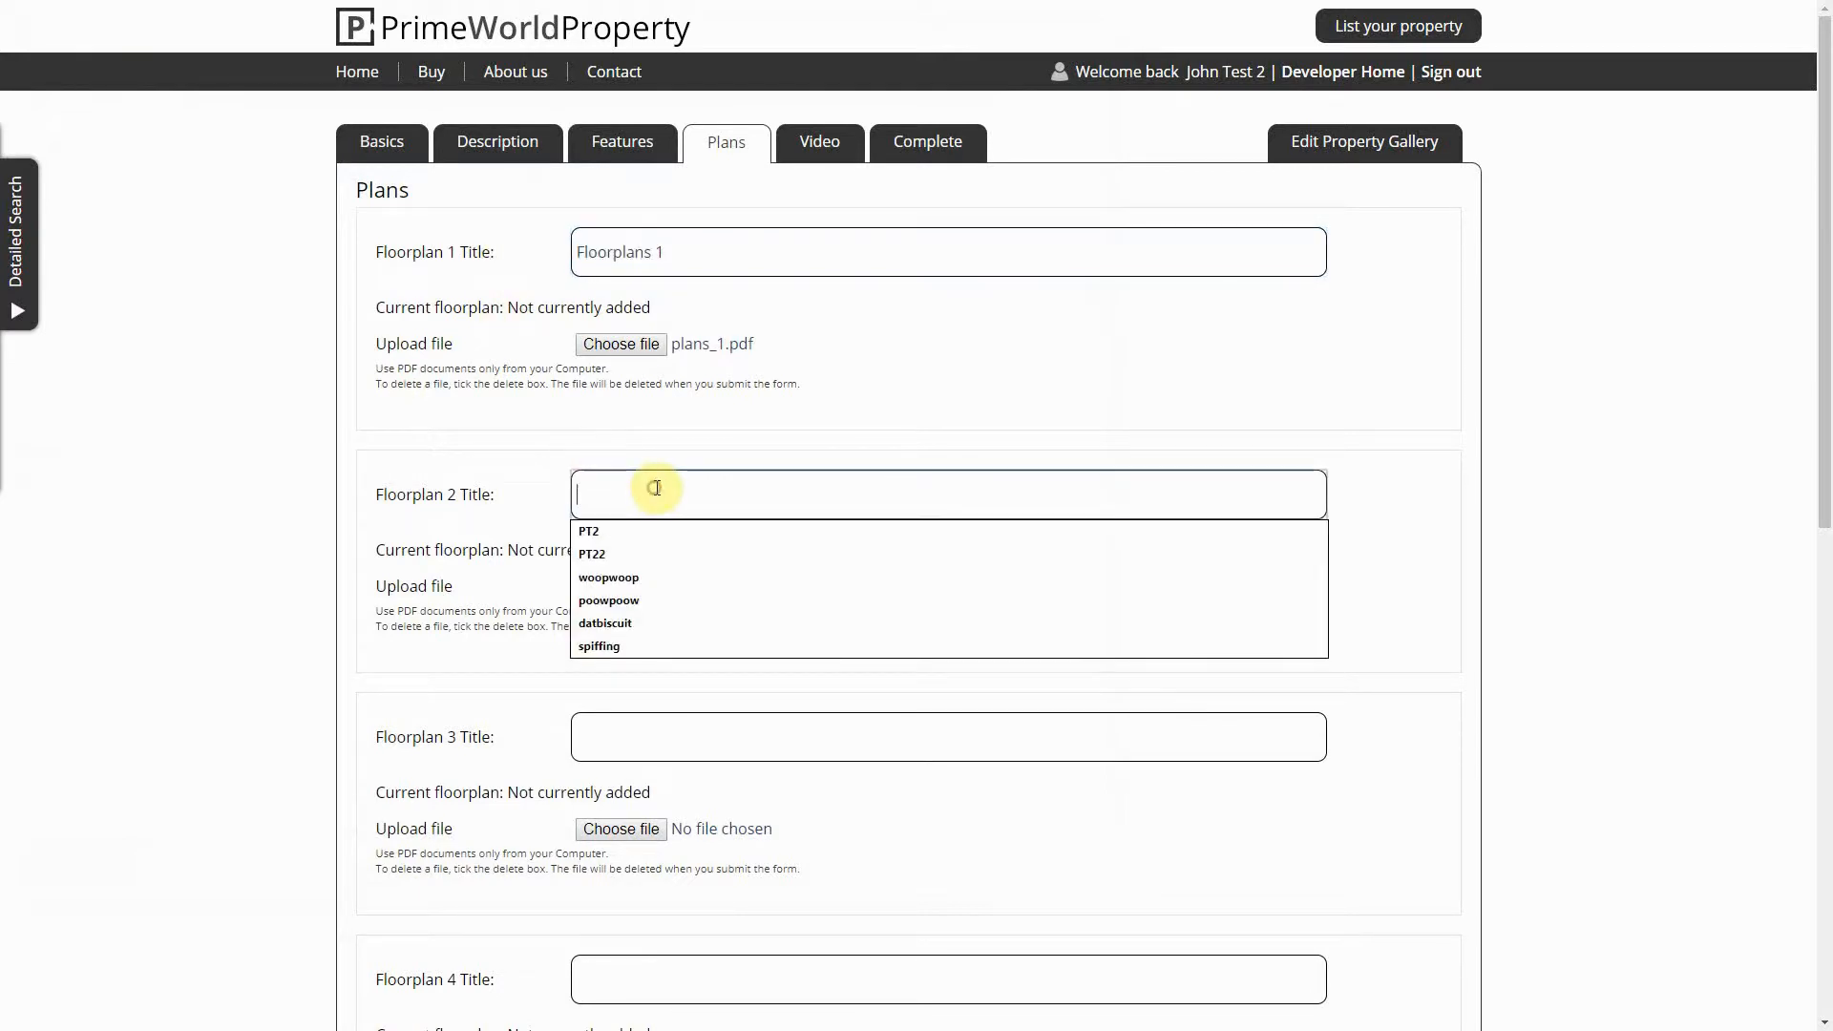
pyautogui.hotkey('ctrl', 'v')
pyautogui.write('2')
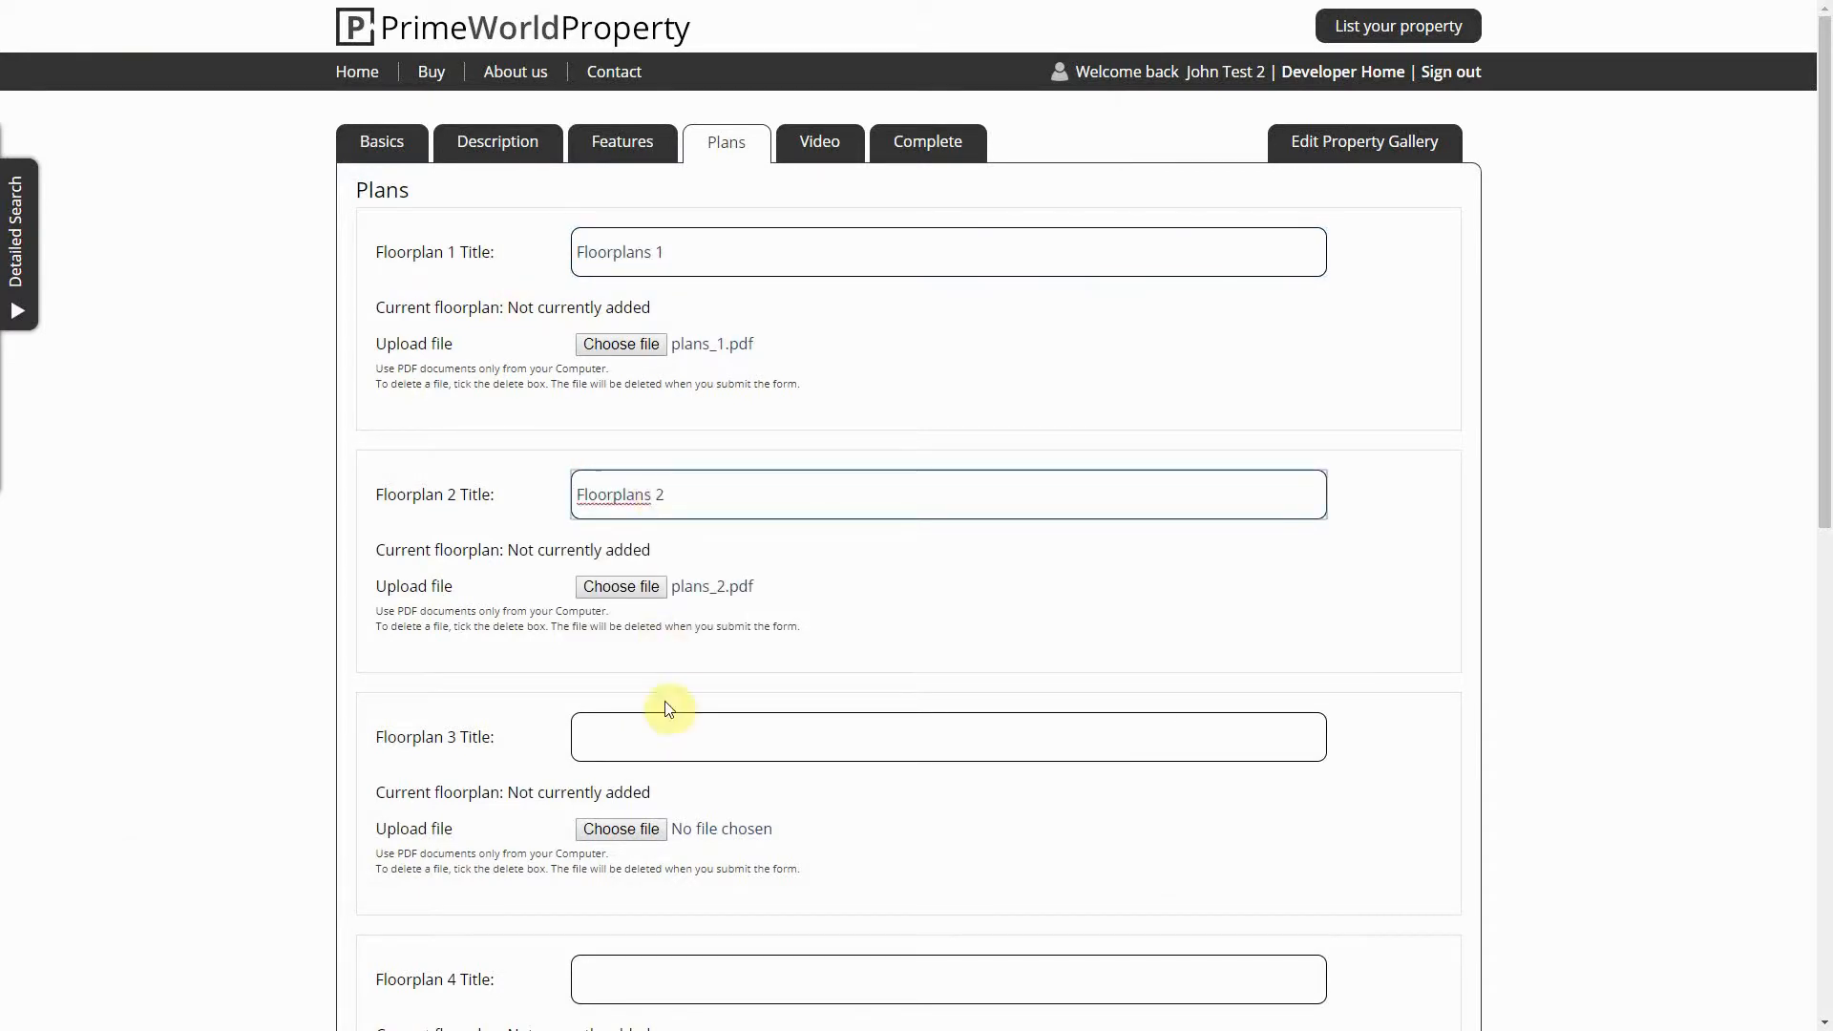
pyautogui.click(628, 724)
pyautogui.hotkey('ctrl', 'v')
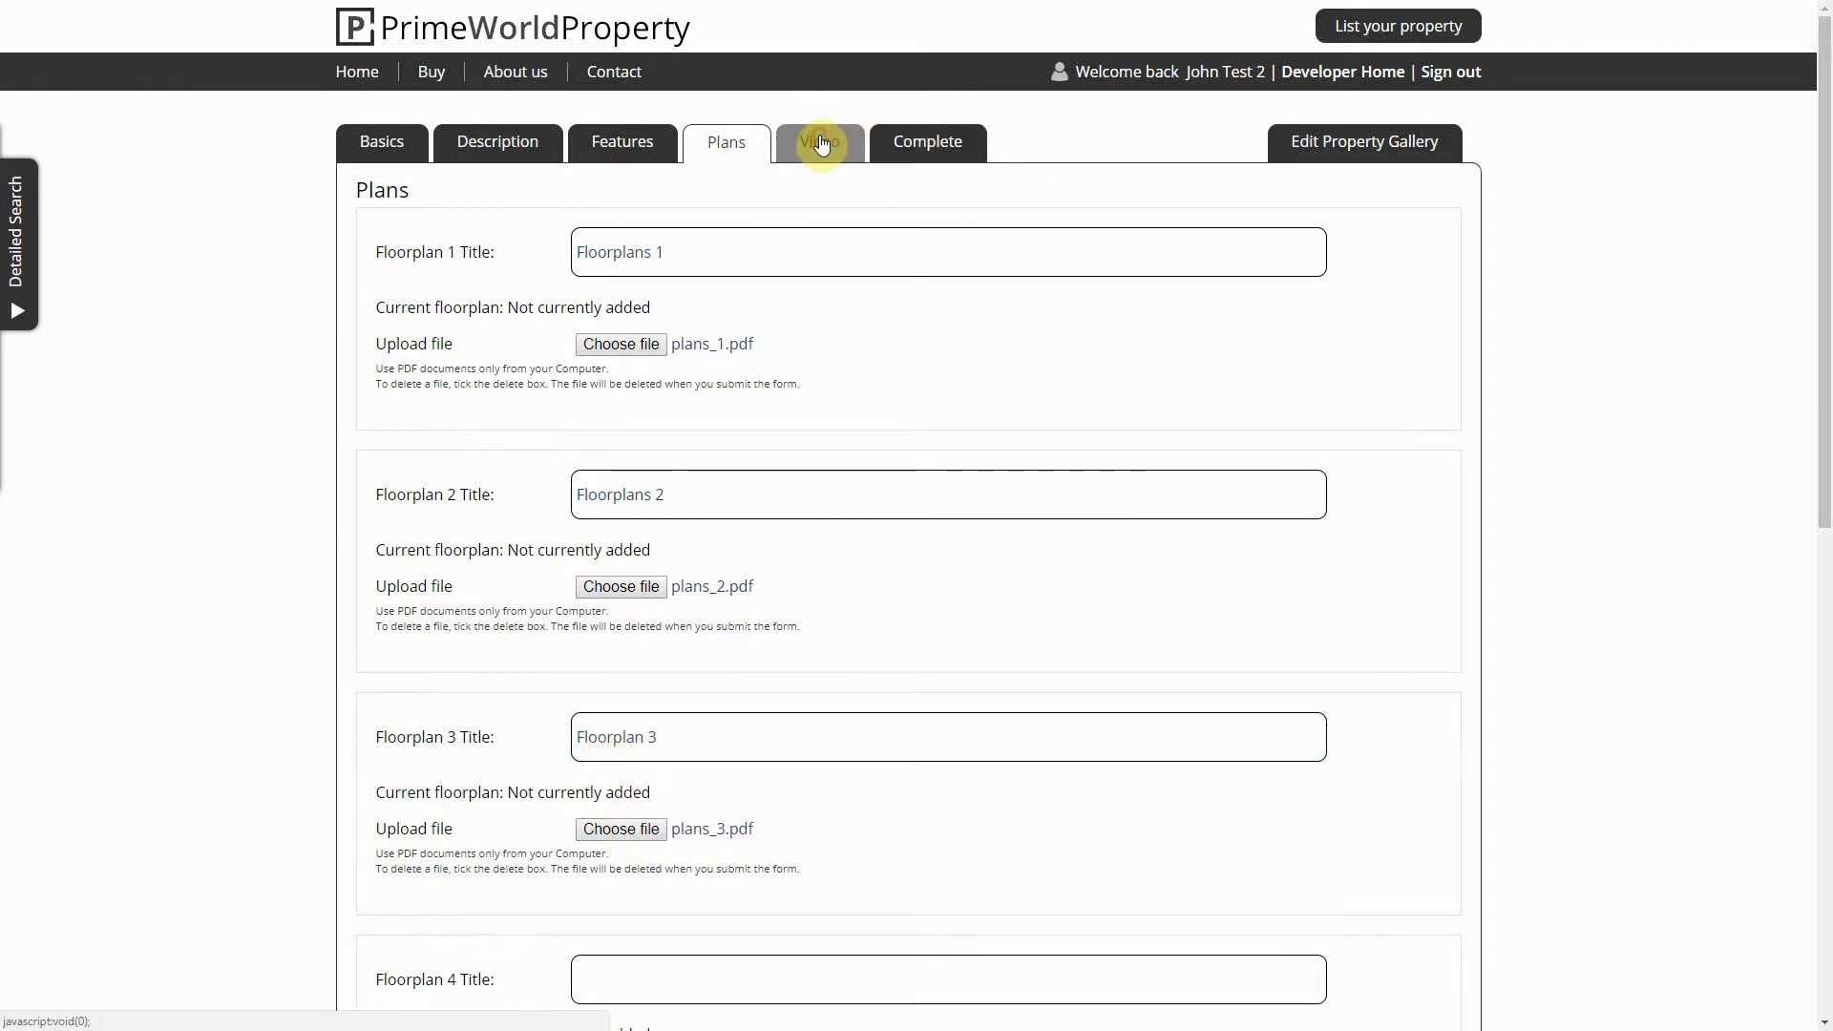
# Switch to YouTube and open the embed code for the "LONDON WALK | Canary Wharf at Night" video
pyautogui.click(821, 143)
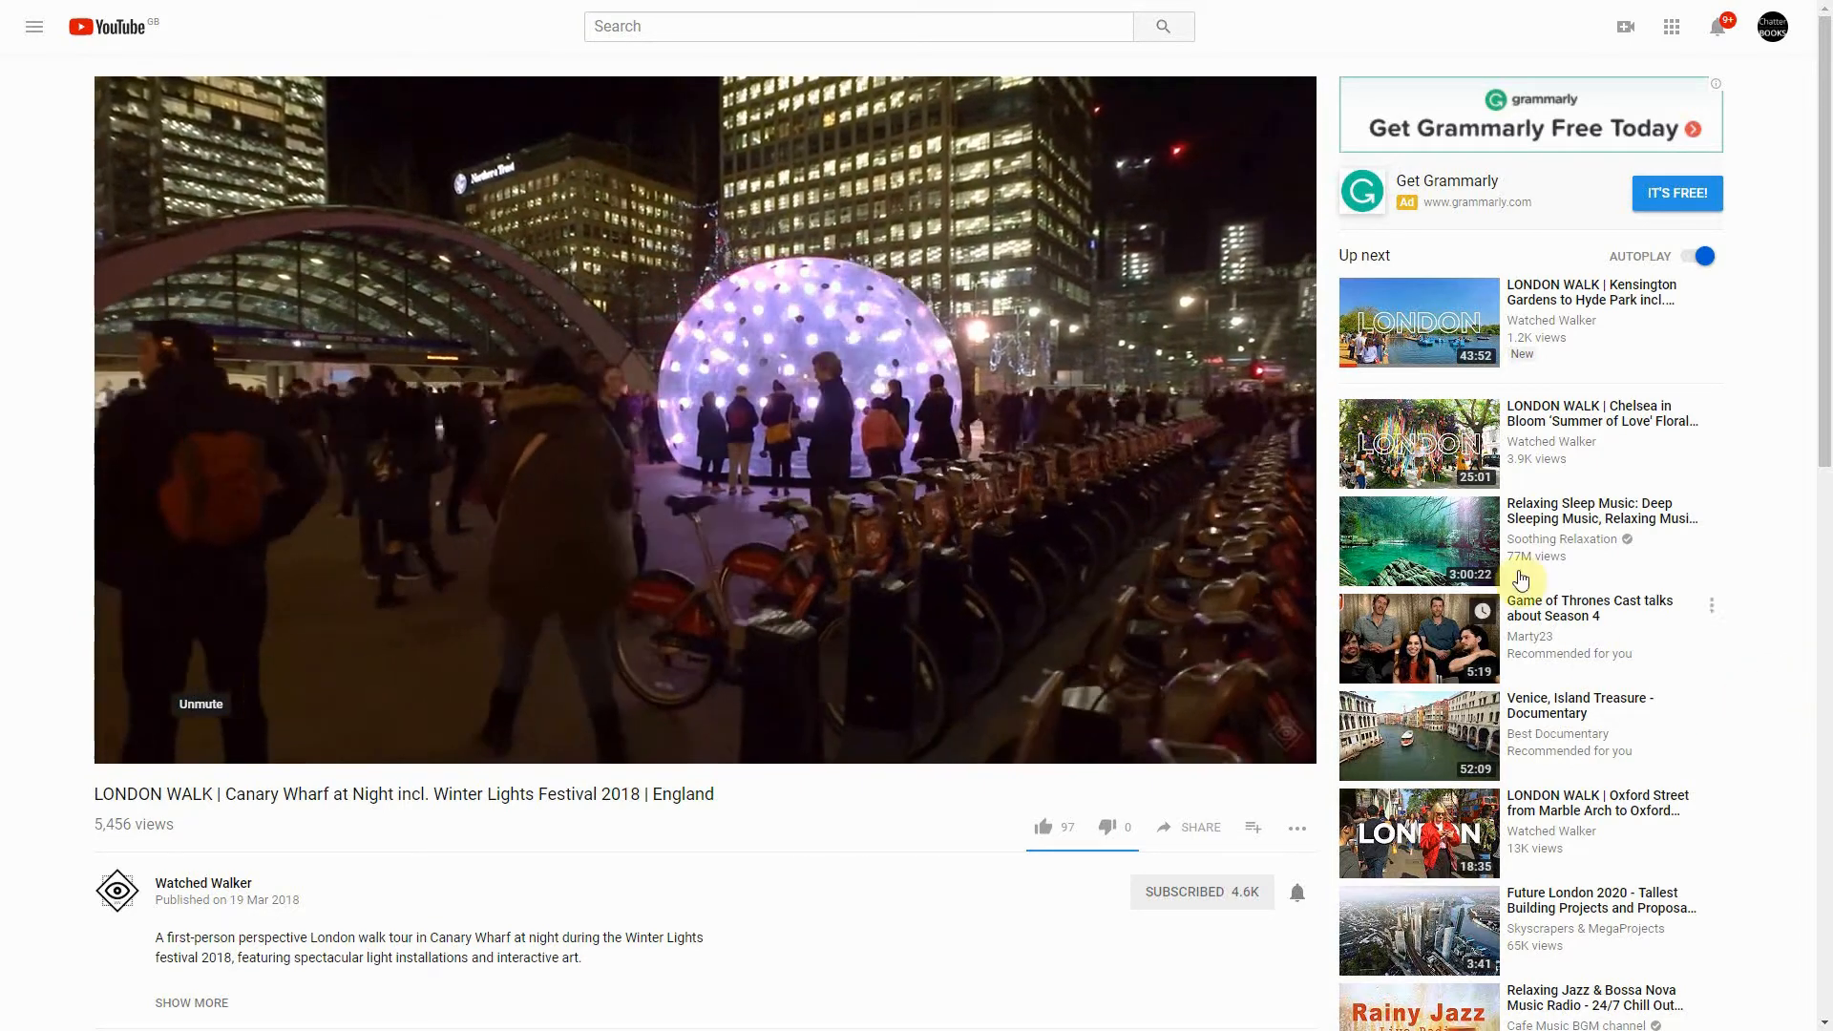
pyautogui.scroll(-4, 1709, 637)
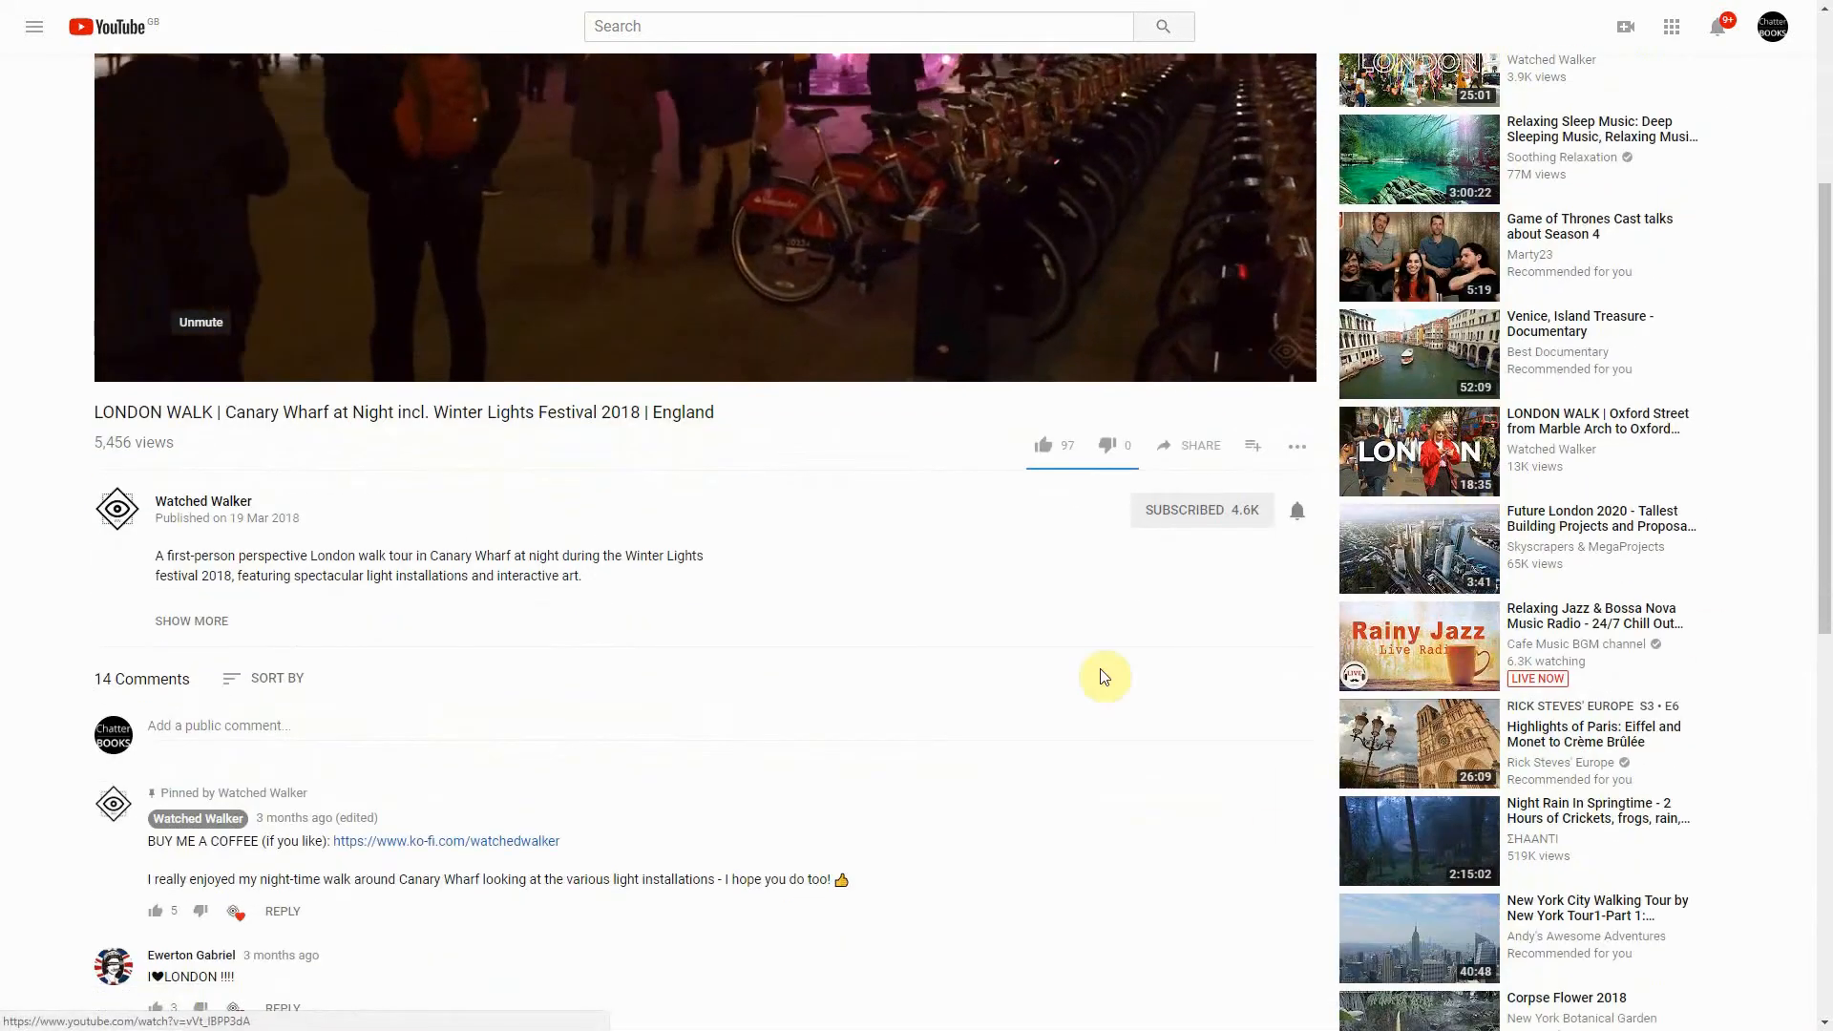
pyautogui.click(1194, 454)
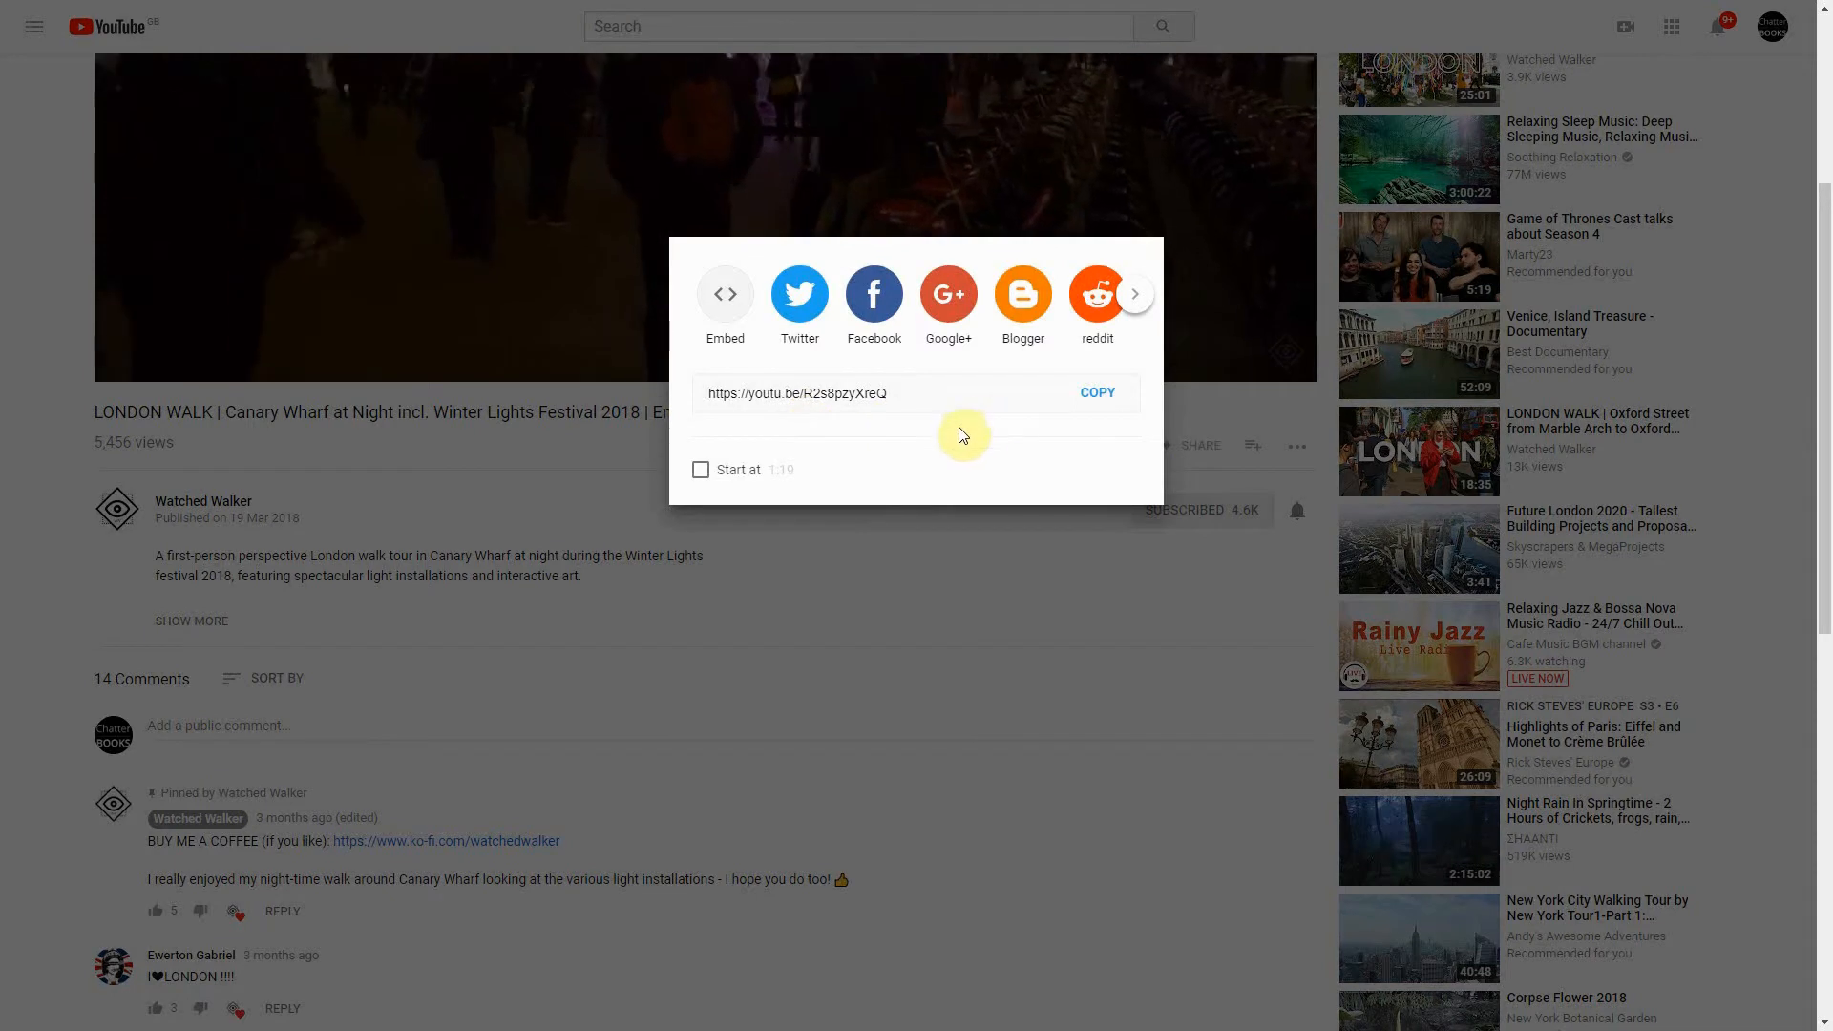
pyautogui.click(728, 293)
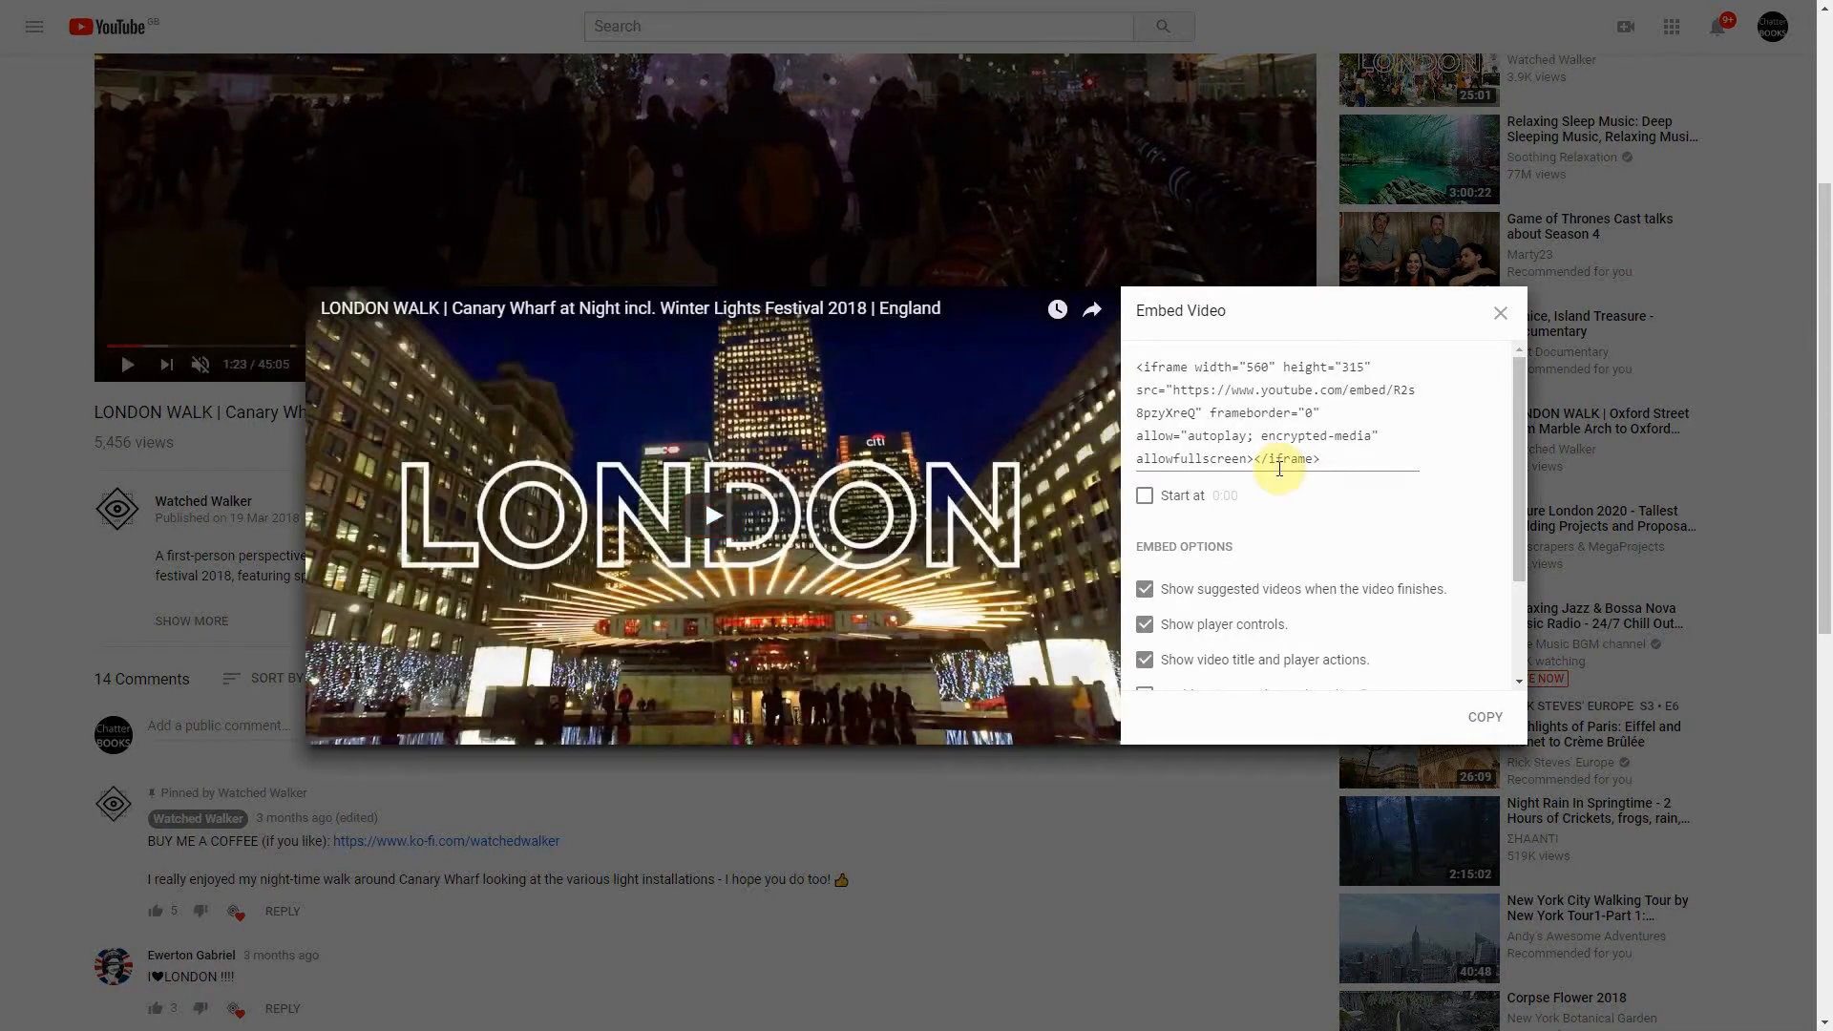
pyautogui.moveTo(1325, 459); pyautogui.dragTo(1139, 368)
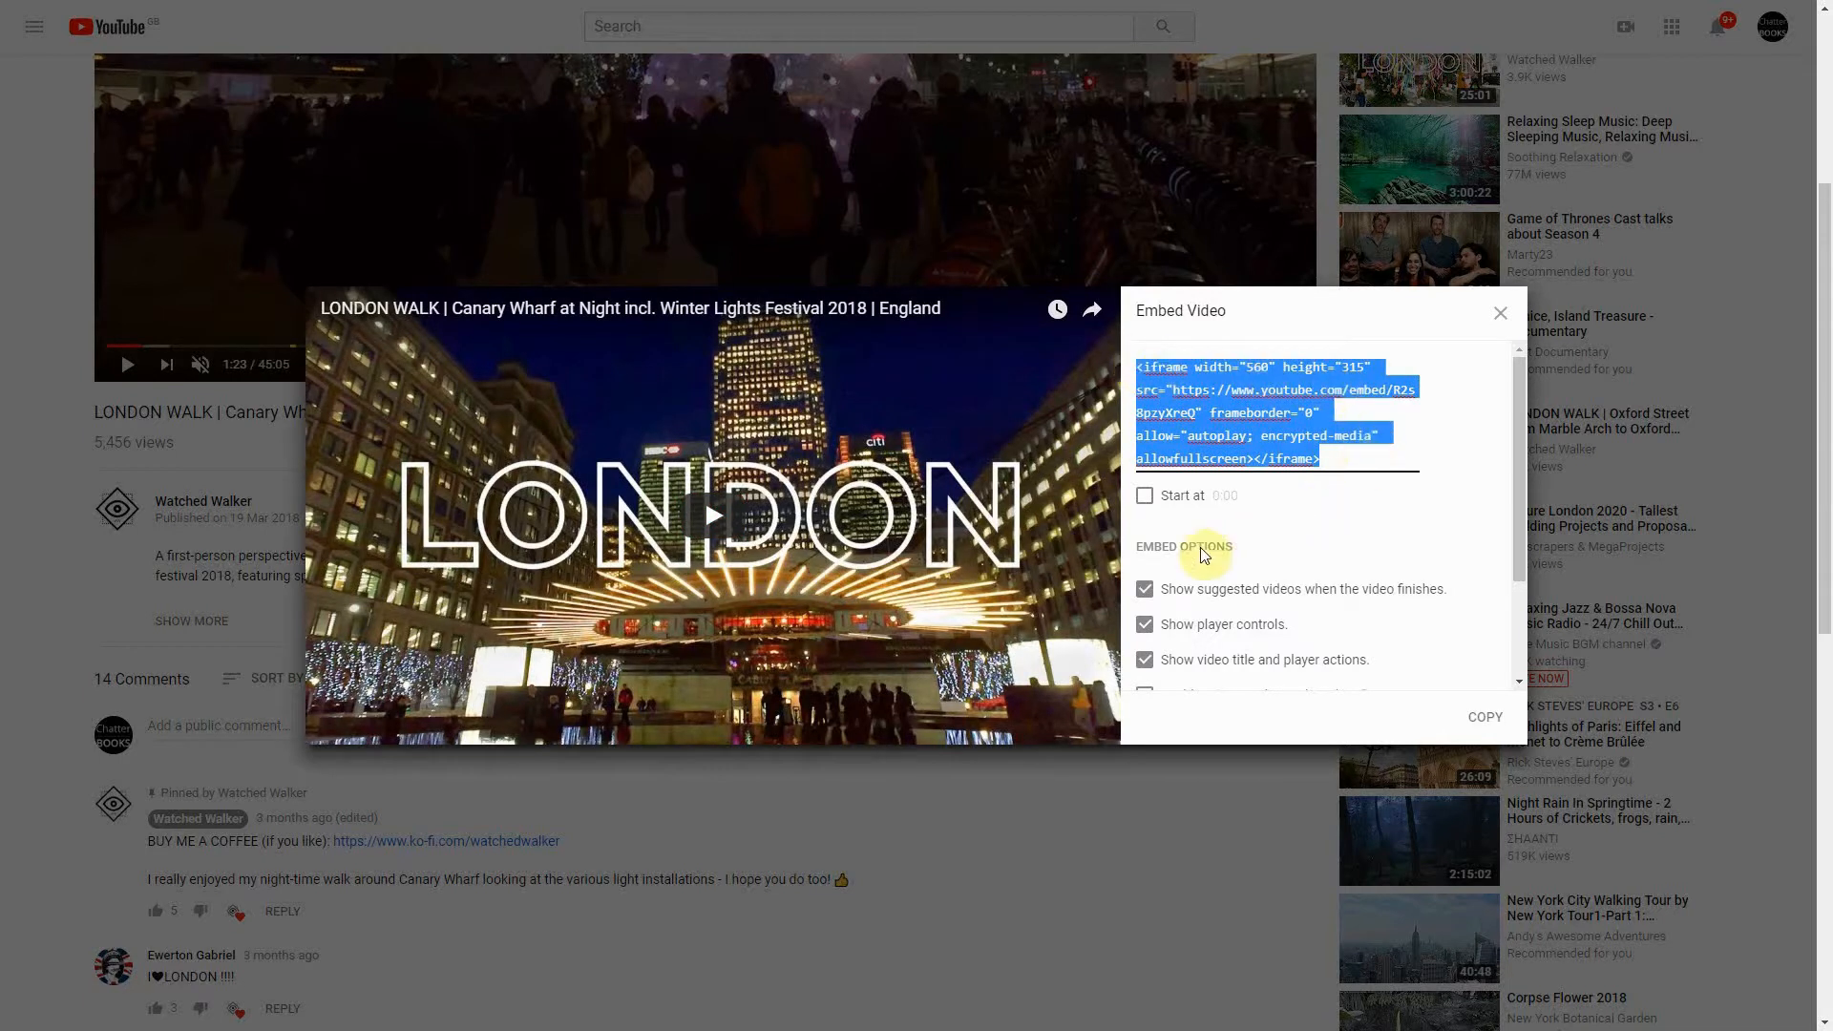
# Turn off suggested videos when the video finishes and copy the updated embed code
pyautogui.click(1148, 597)
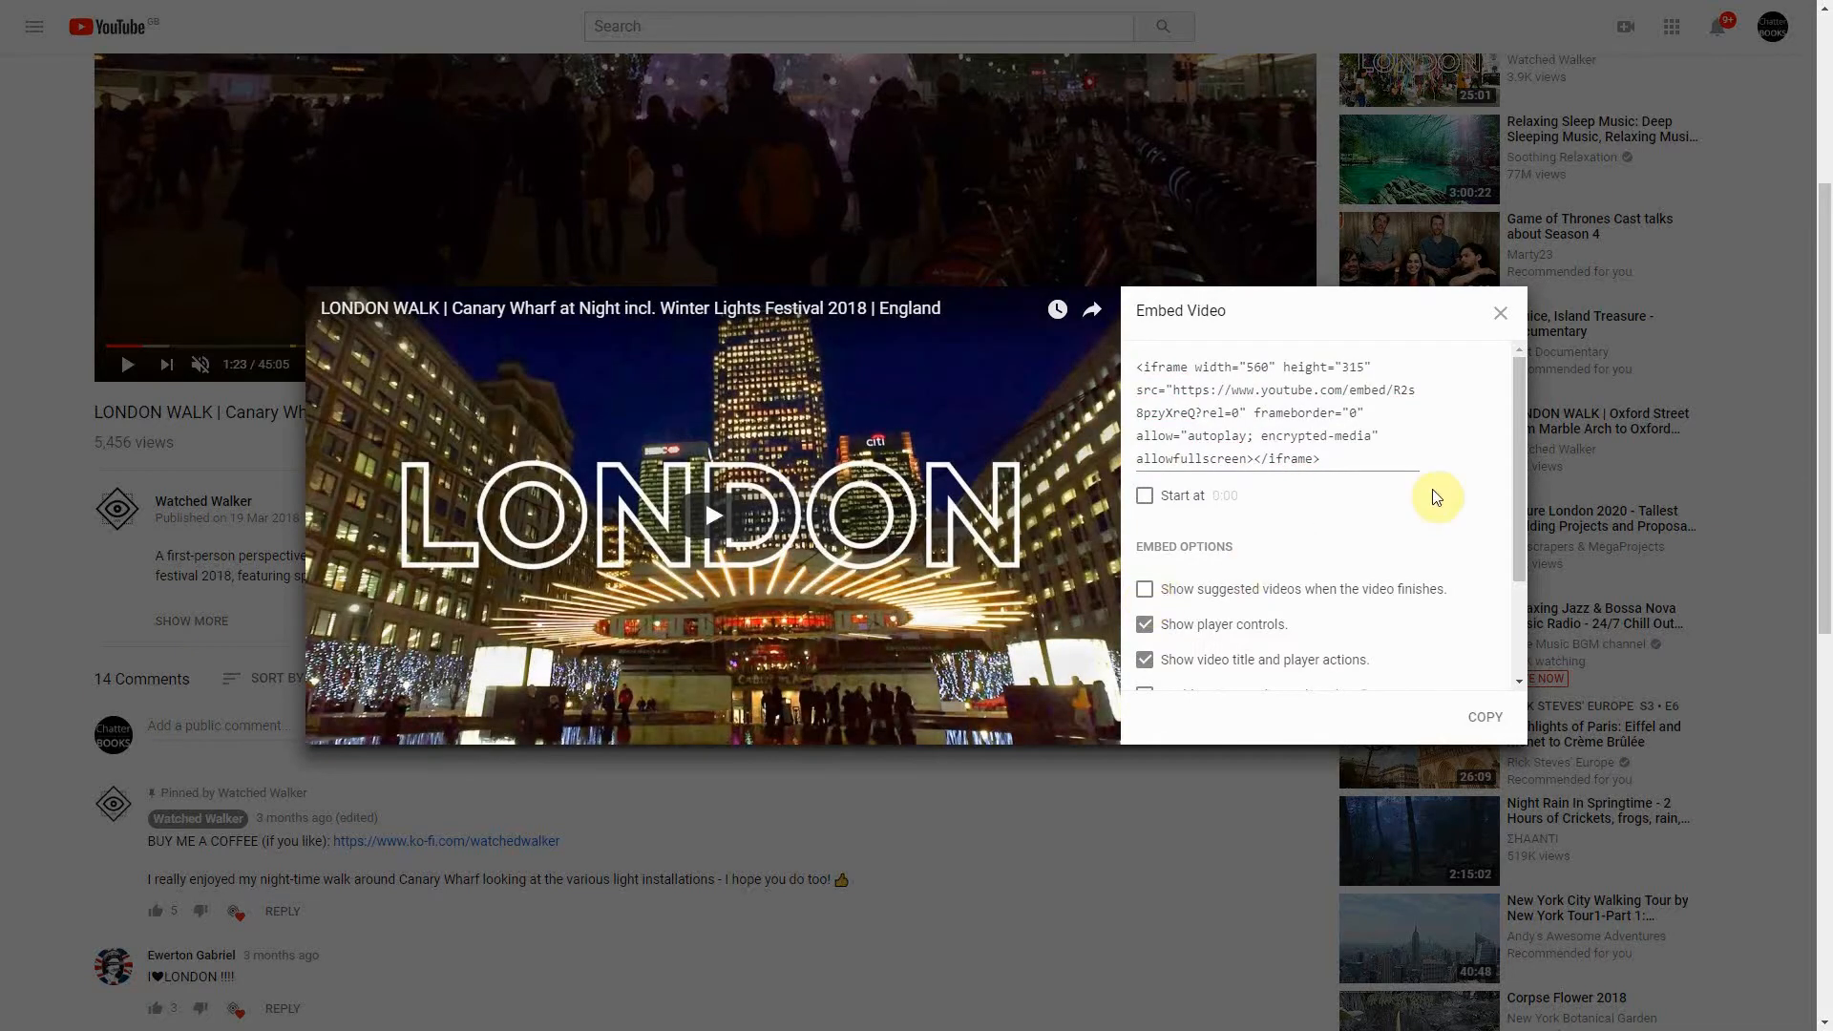
pyautogui.moveTo(1515, 421)
pyautogui.mouseDown()
pyautogui.moveTo(1519, 468)
pyautogui.moveTo(1522, 397)
pyautogui.mouseUp()
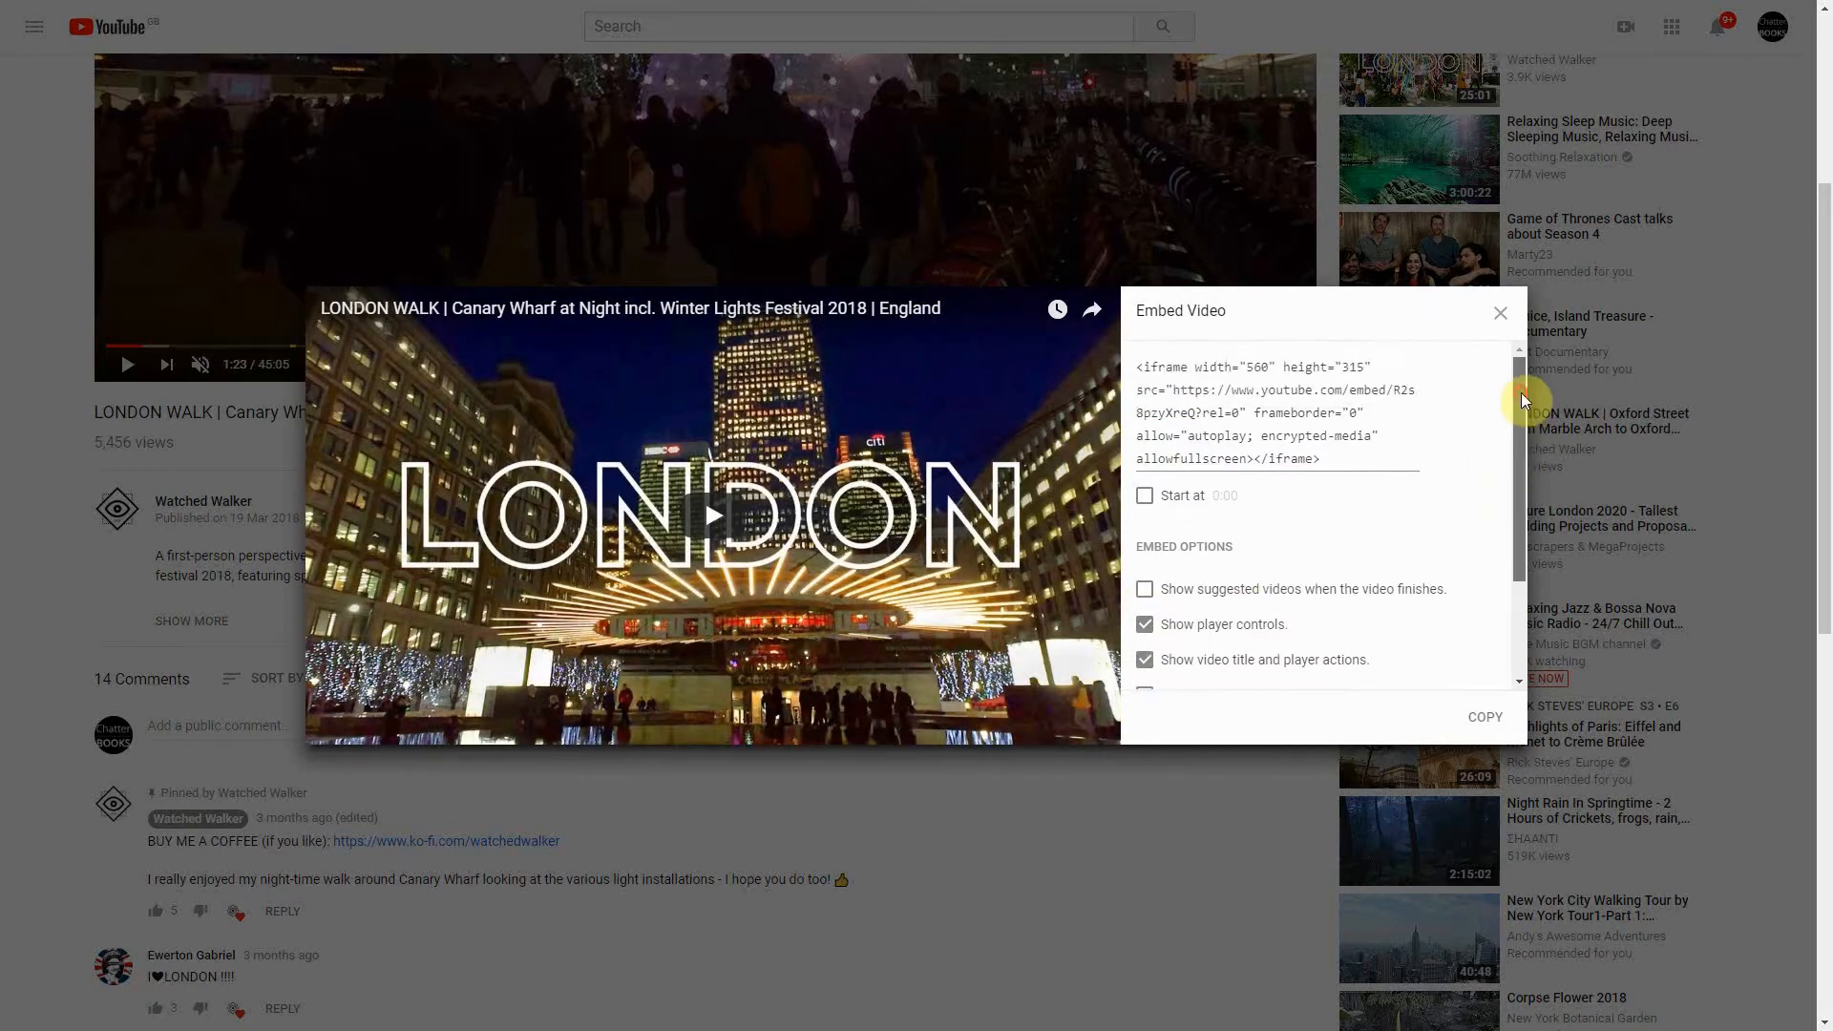
pyautogui.moveTo(1335, 458); pyautogui.dragTo(1130, 360)
pyautogui.rightClick(1263, 395)
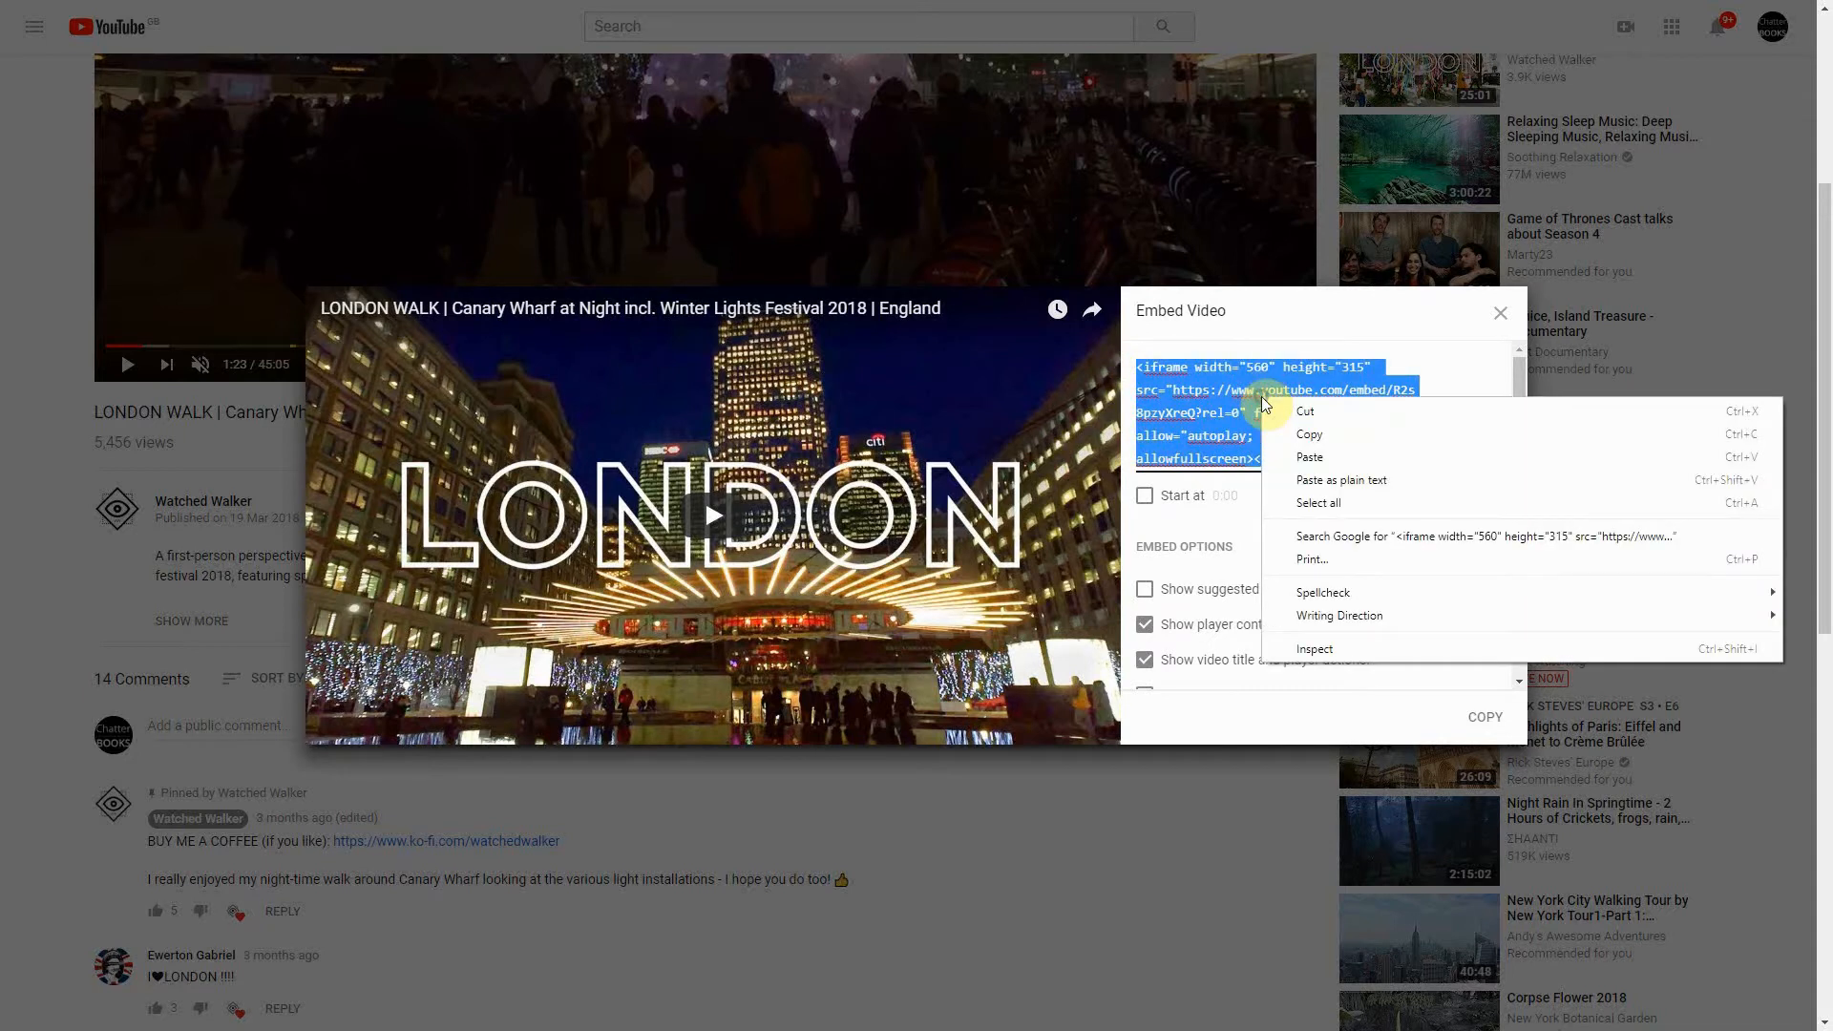
pyautogui.click(1313, 435)
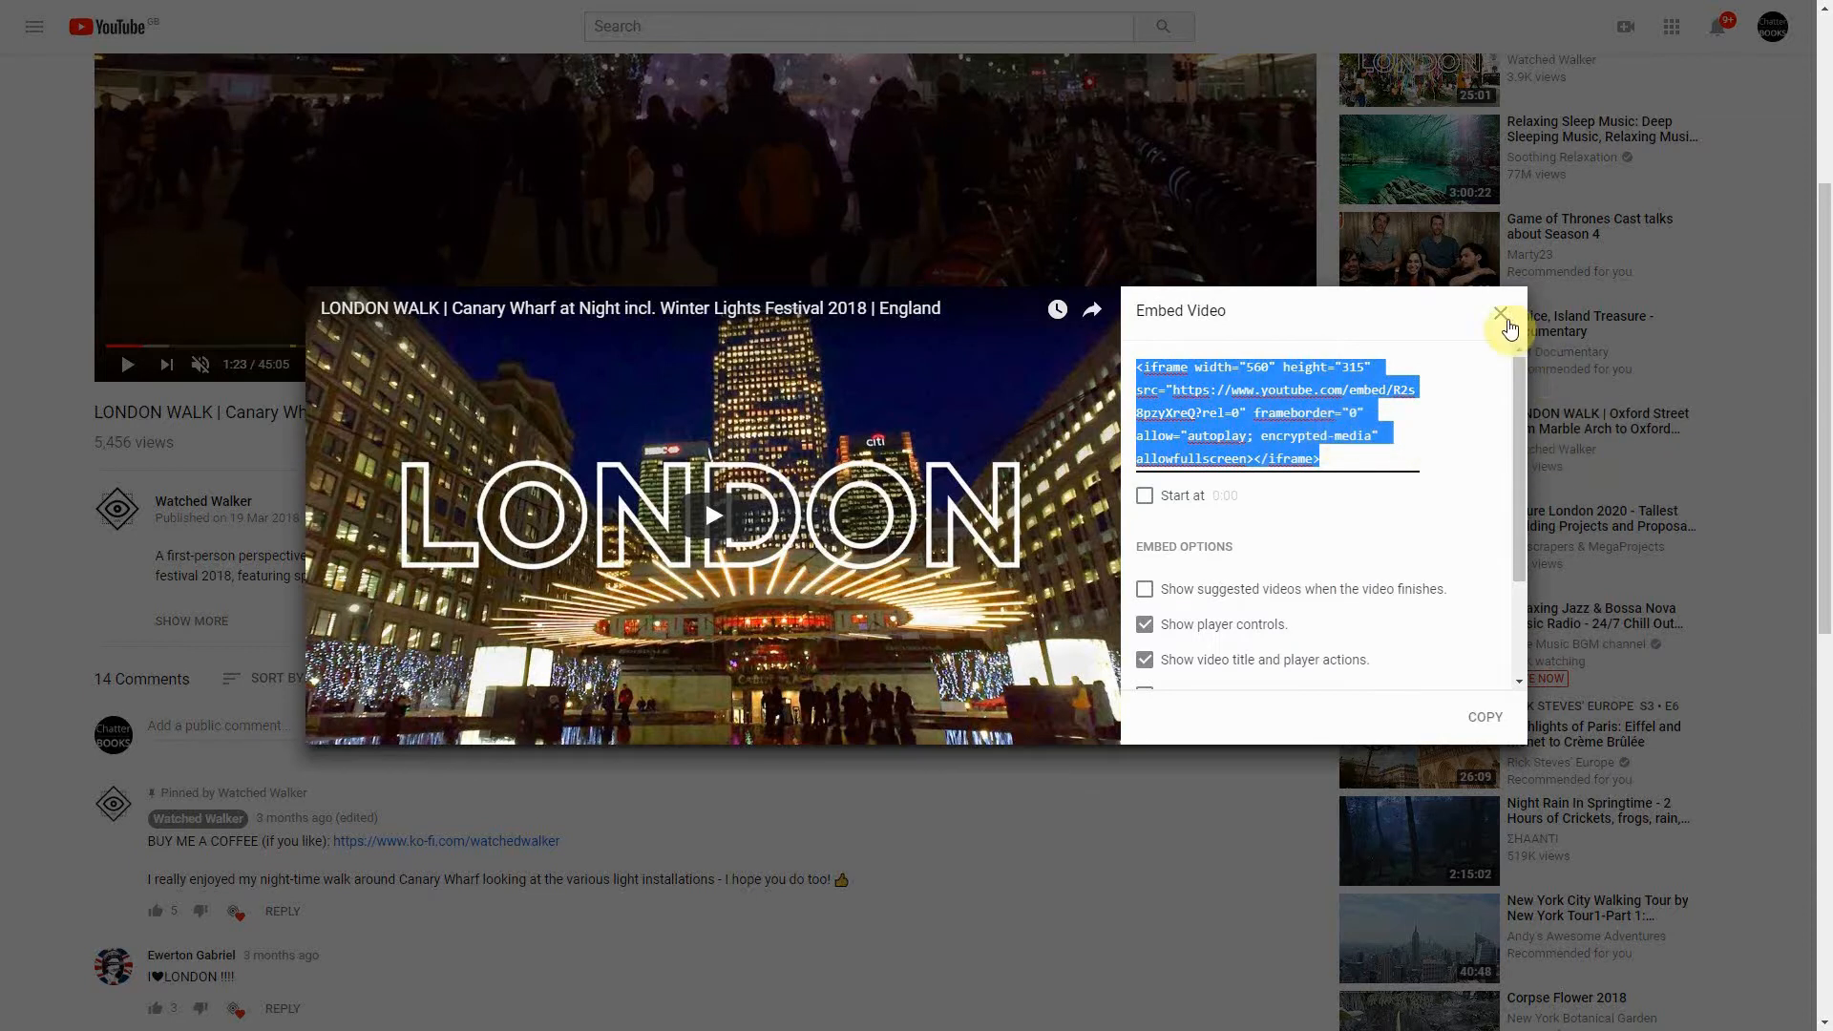
pyautogui.click(1502, 313)
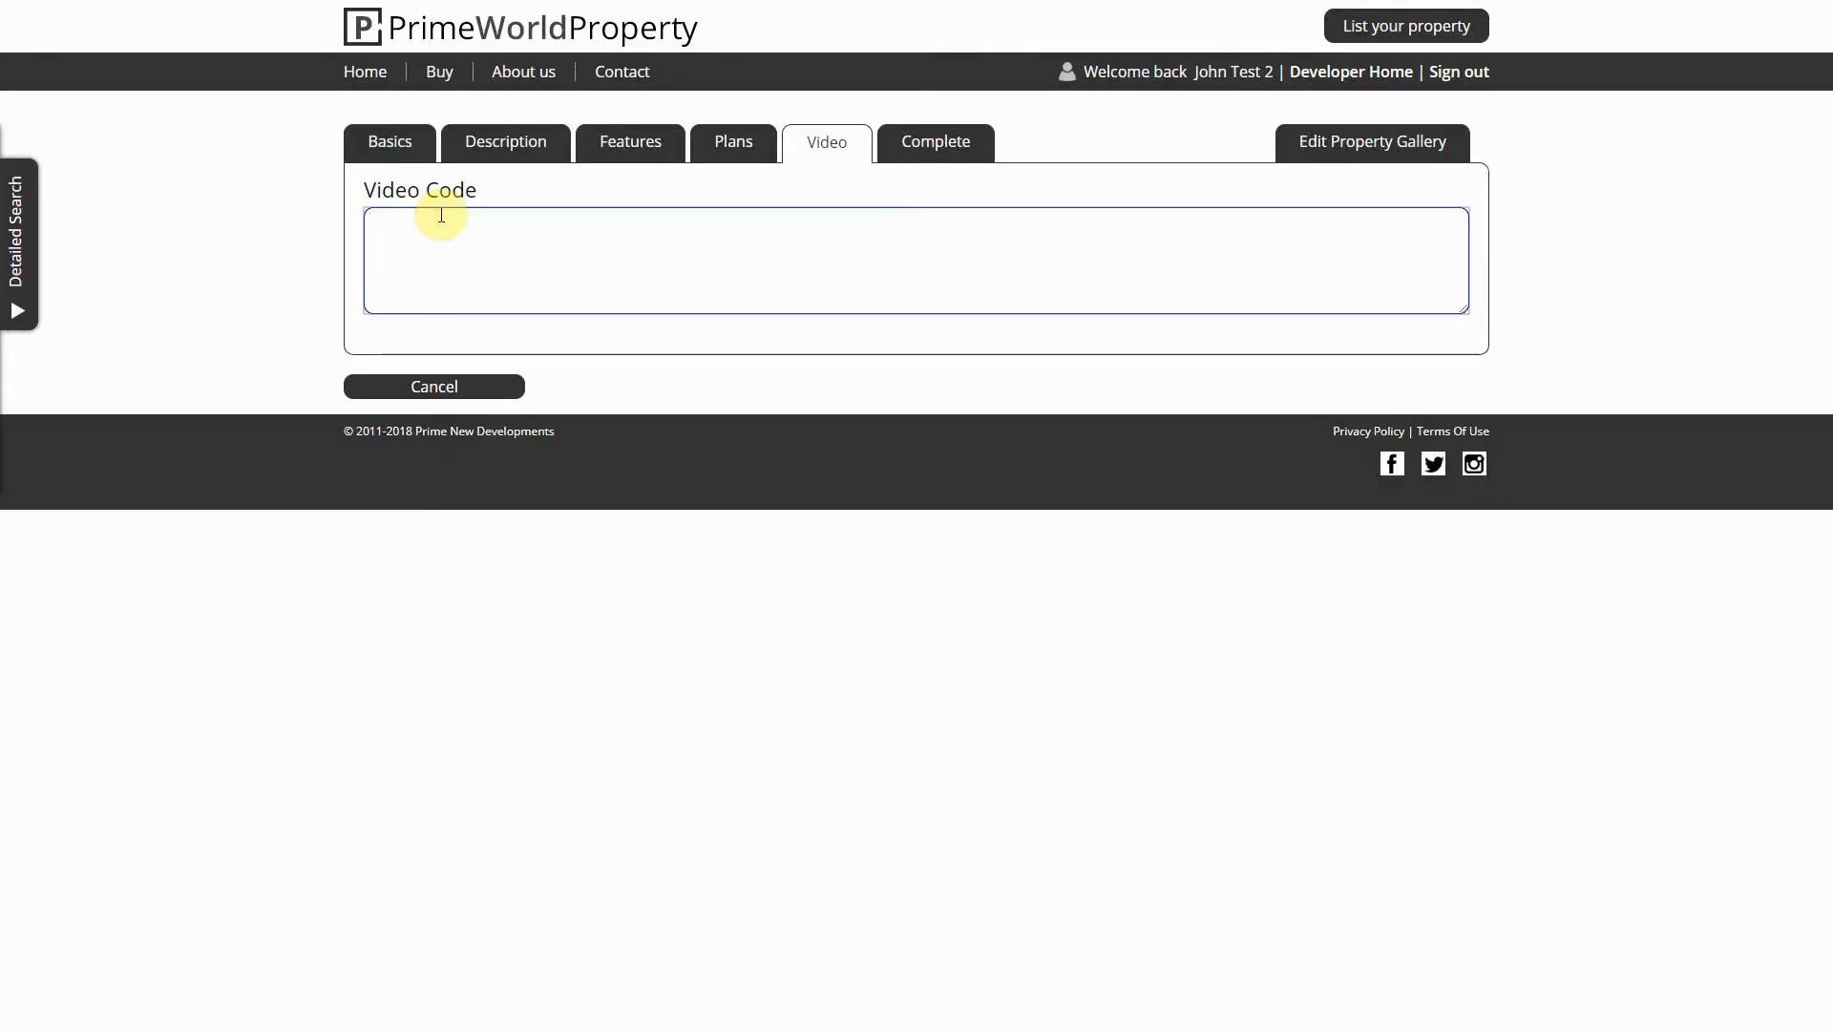
# Switch to PrimeWorldProperty, enter the copied embed code as the property's video code and submit the new listing, returning to the property list
pyautogui.hotkey('ctrl', 'v')
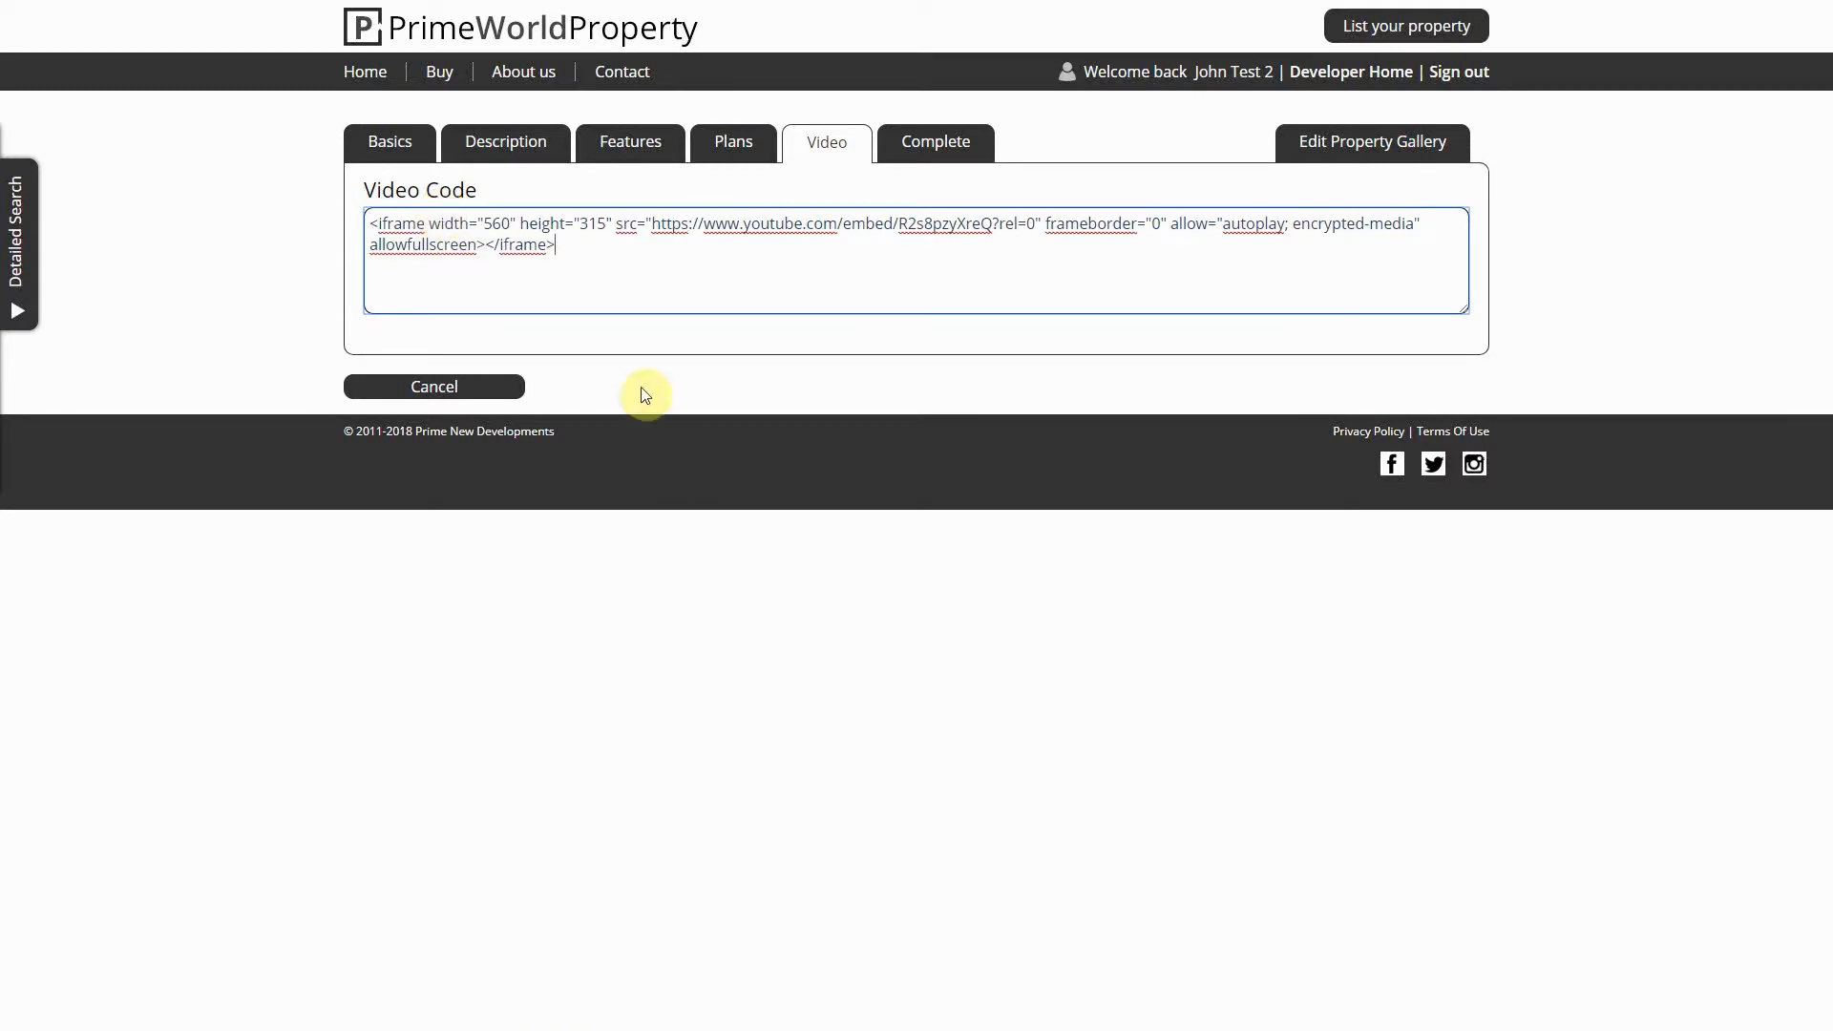
pyautogui.click(941, 158)
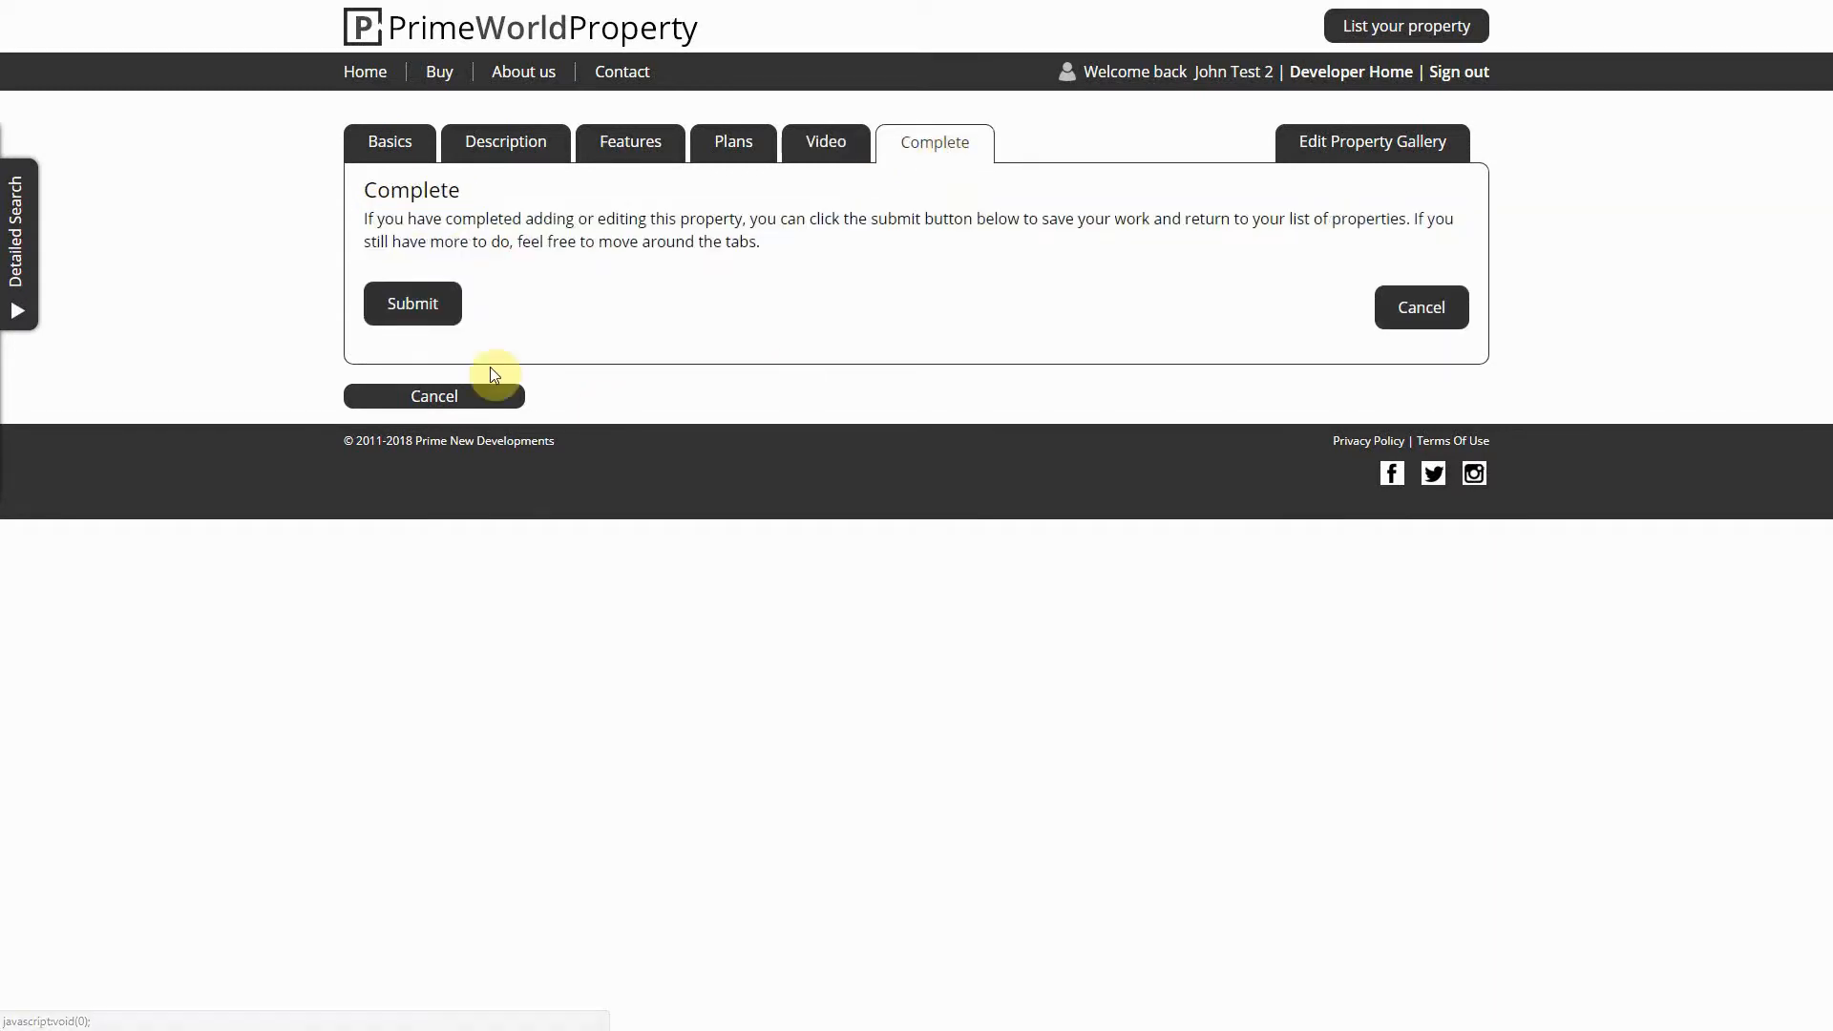
pyautogui.click(434, 308)
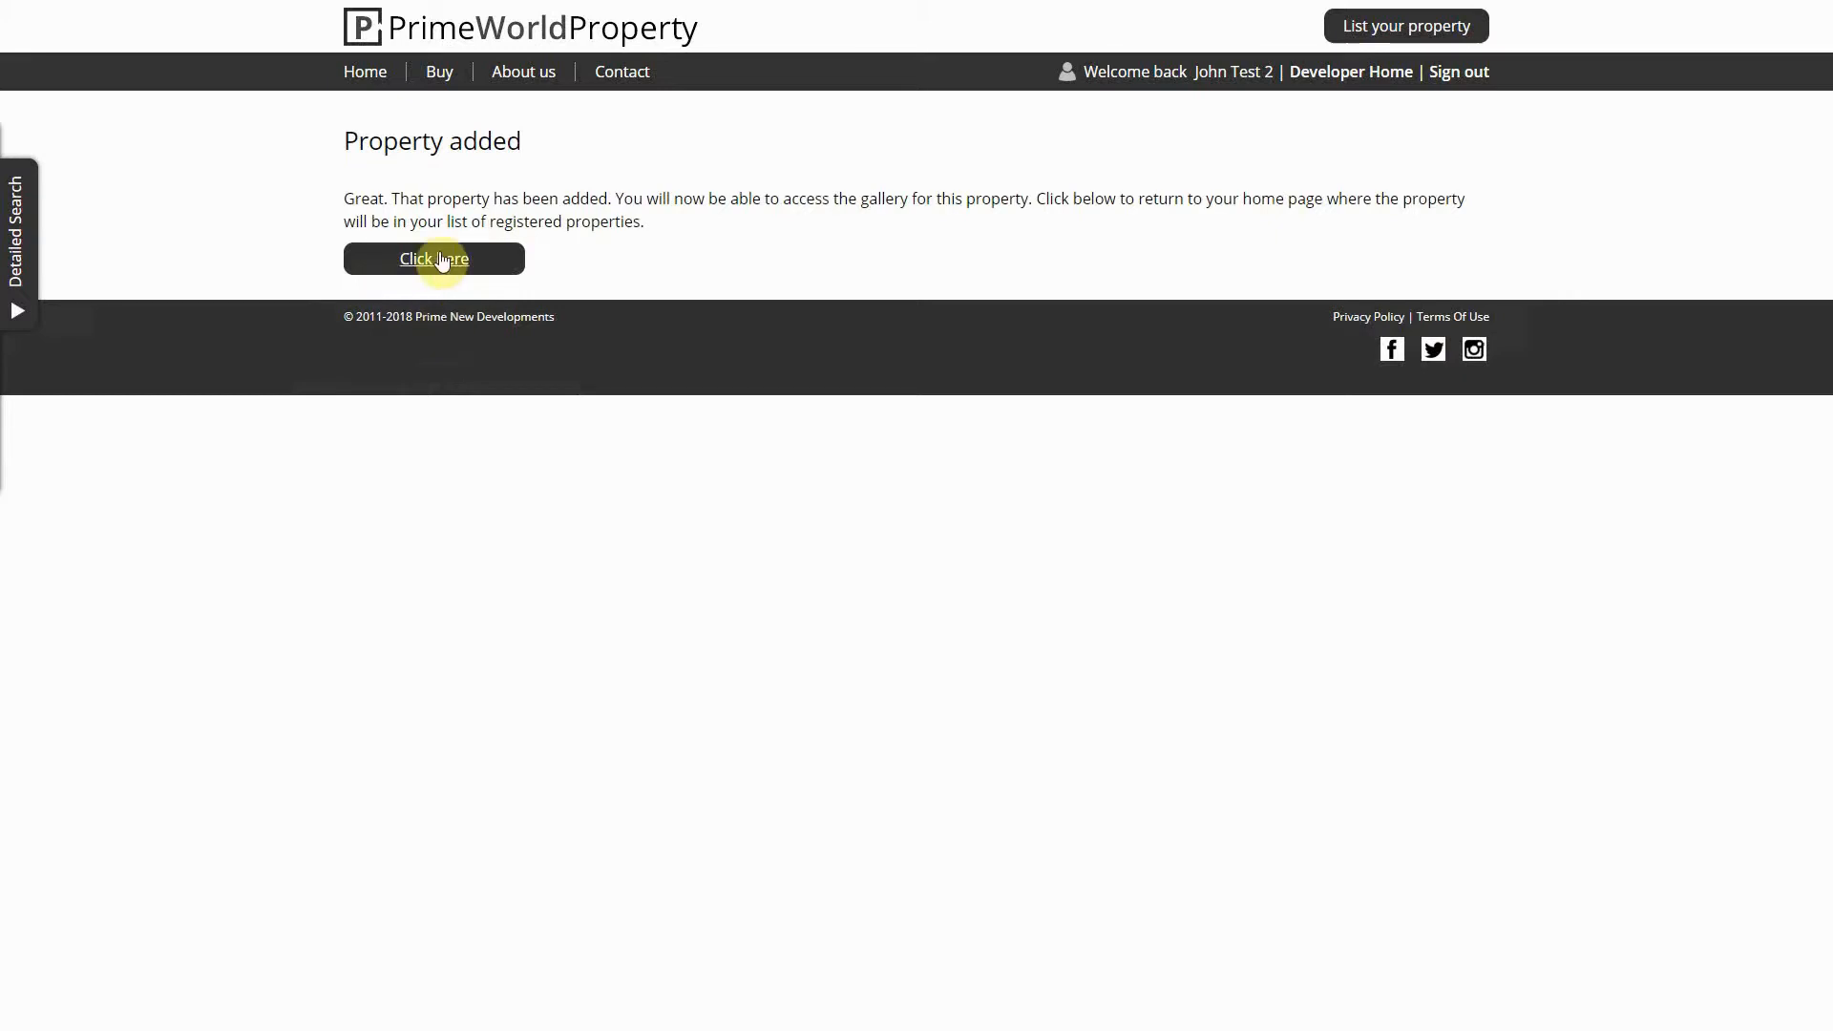
pyautogui.click(441, 262)
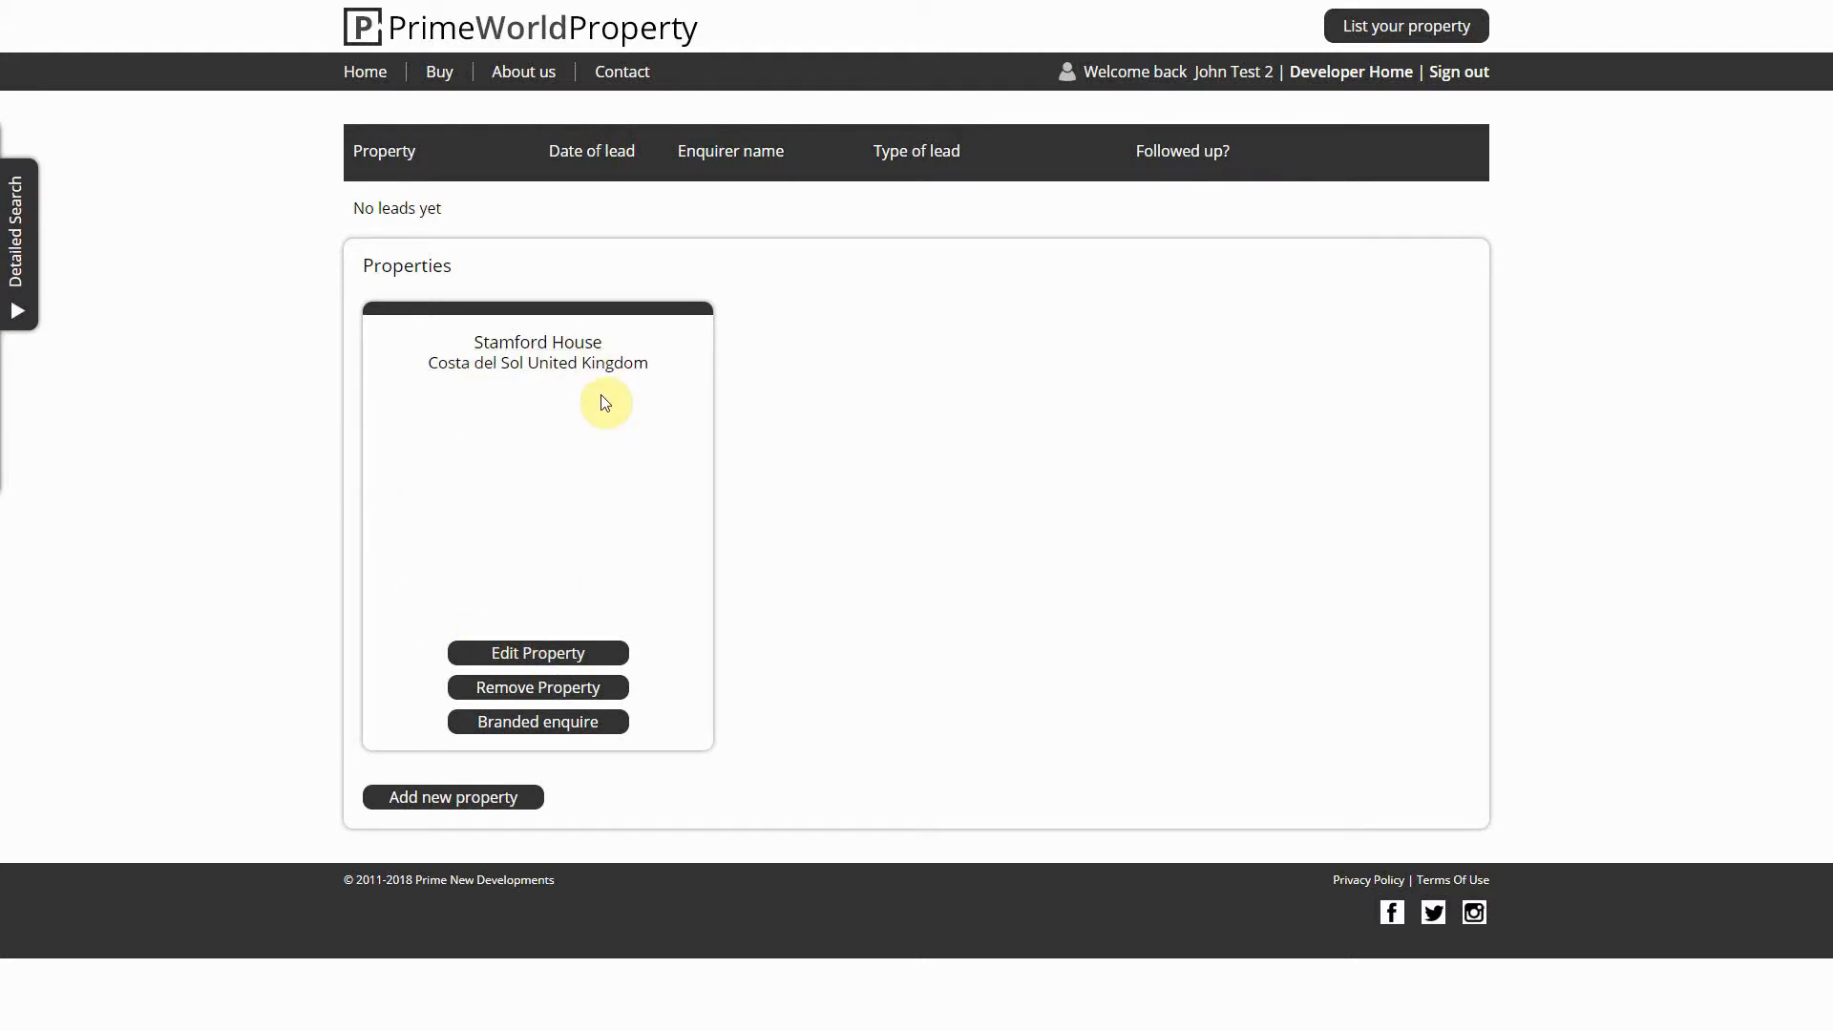
# Open Stamford House for editing and review its saved basics, description, features, floorplans and video code
pyautogui.click(538, 656)
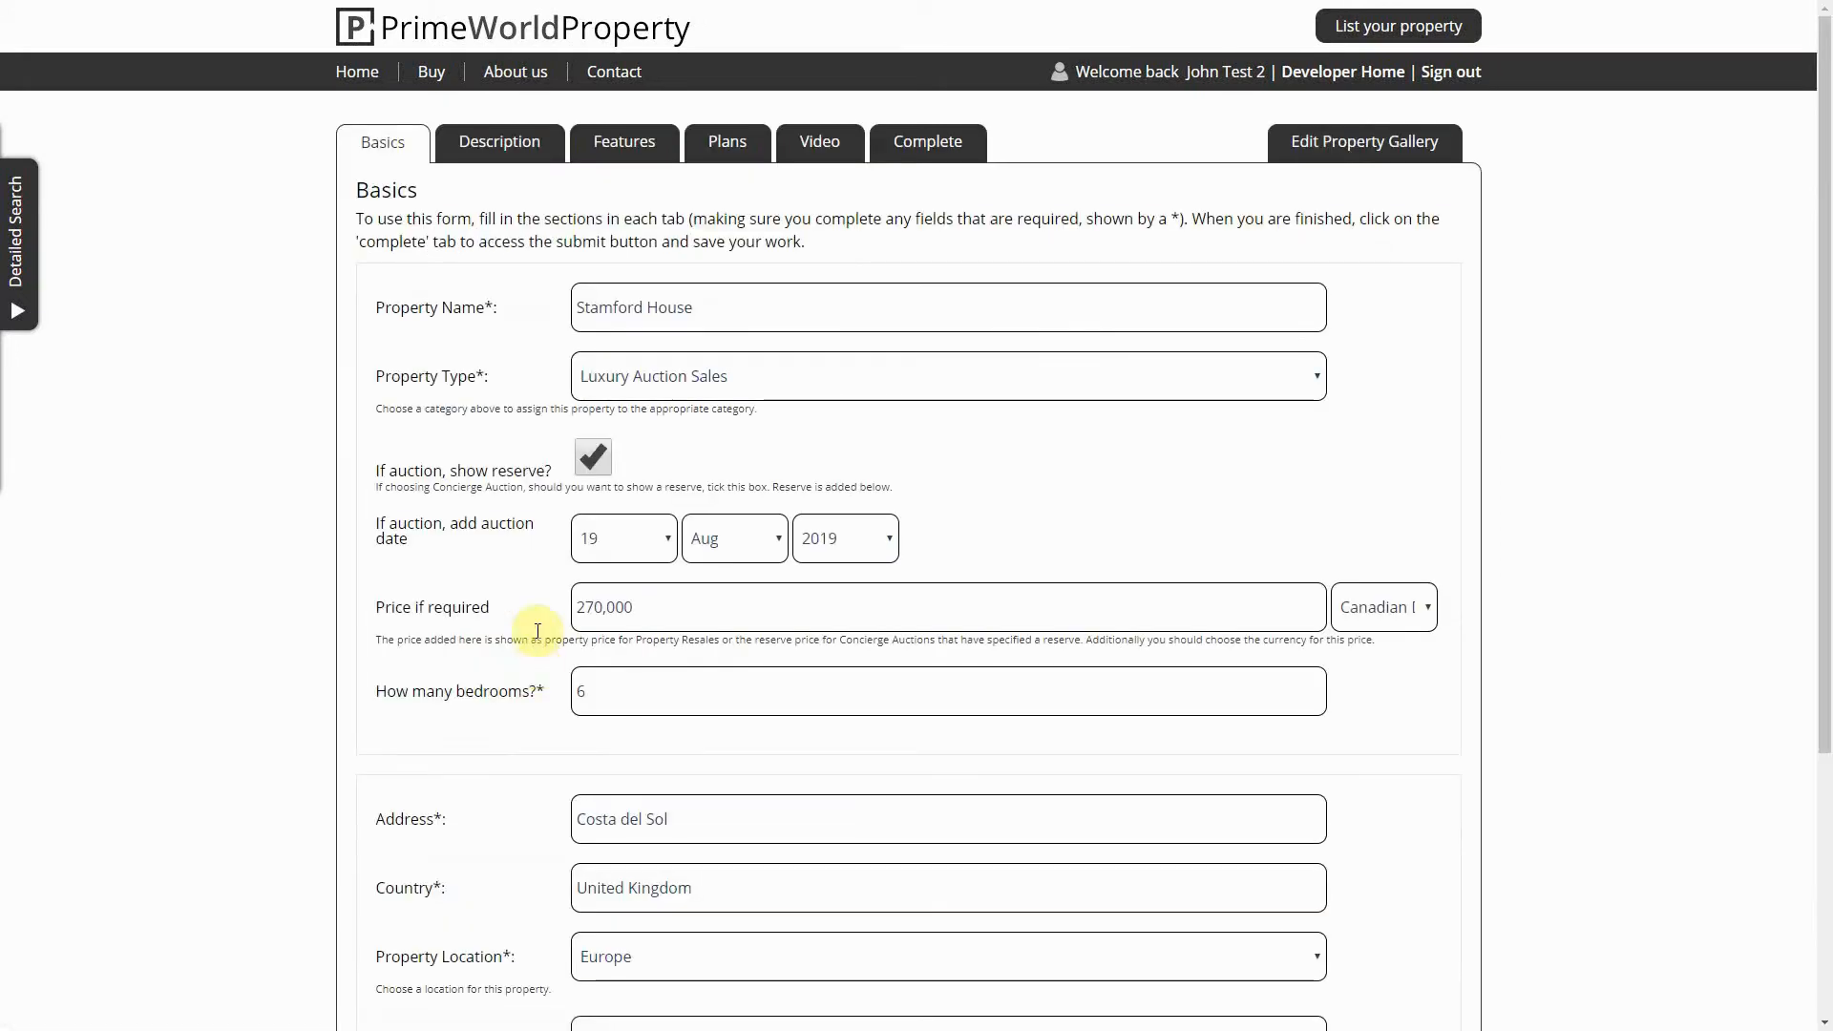
pyautogui.click(489, 153)
pyautogui.click(635, 143)
pyautogui.click(720, 143)
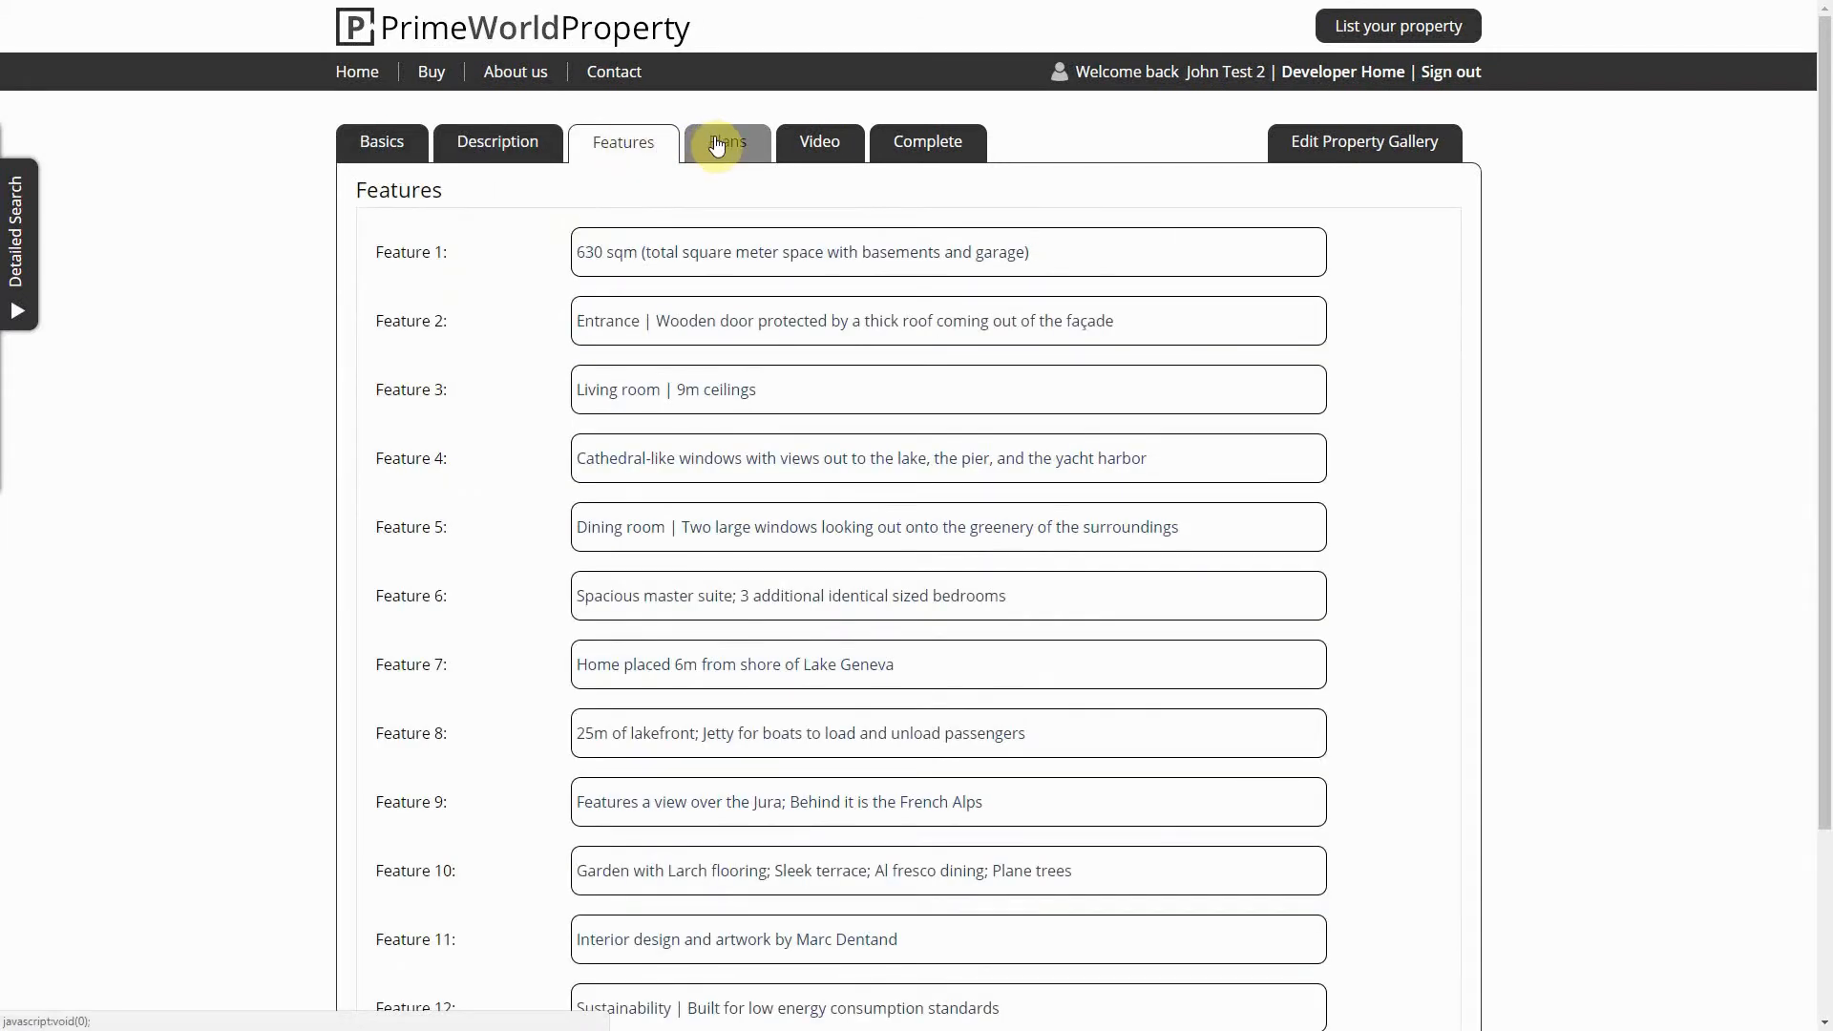
pyautogui.click(807, 148)
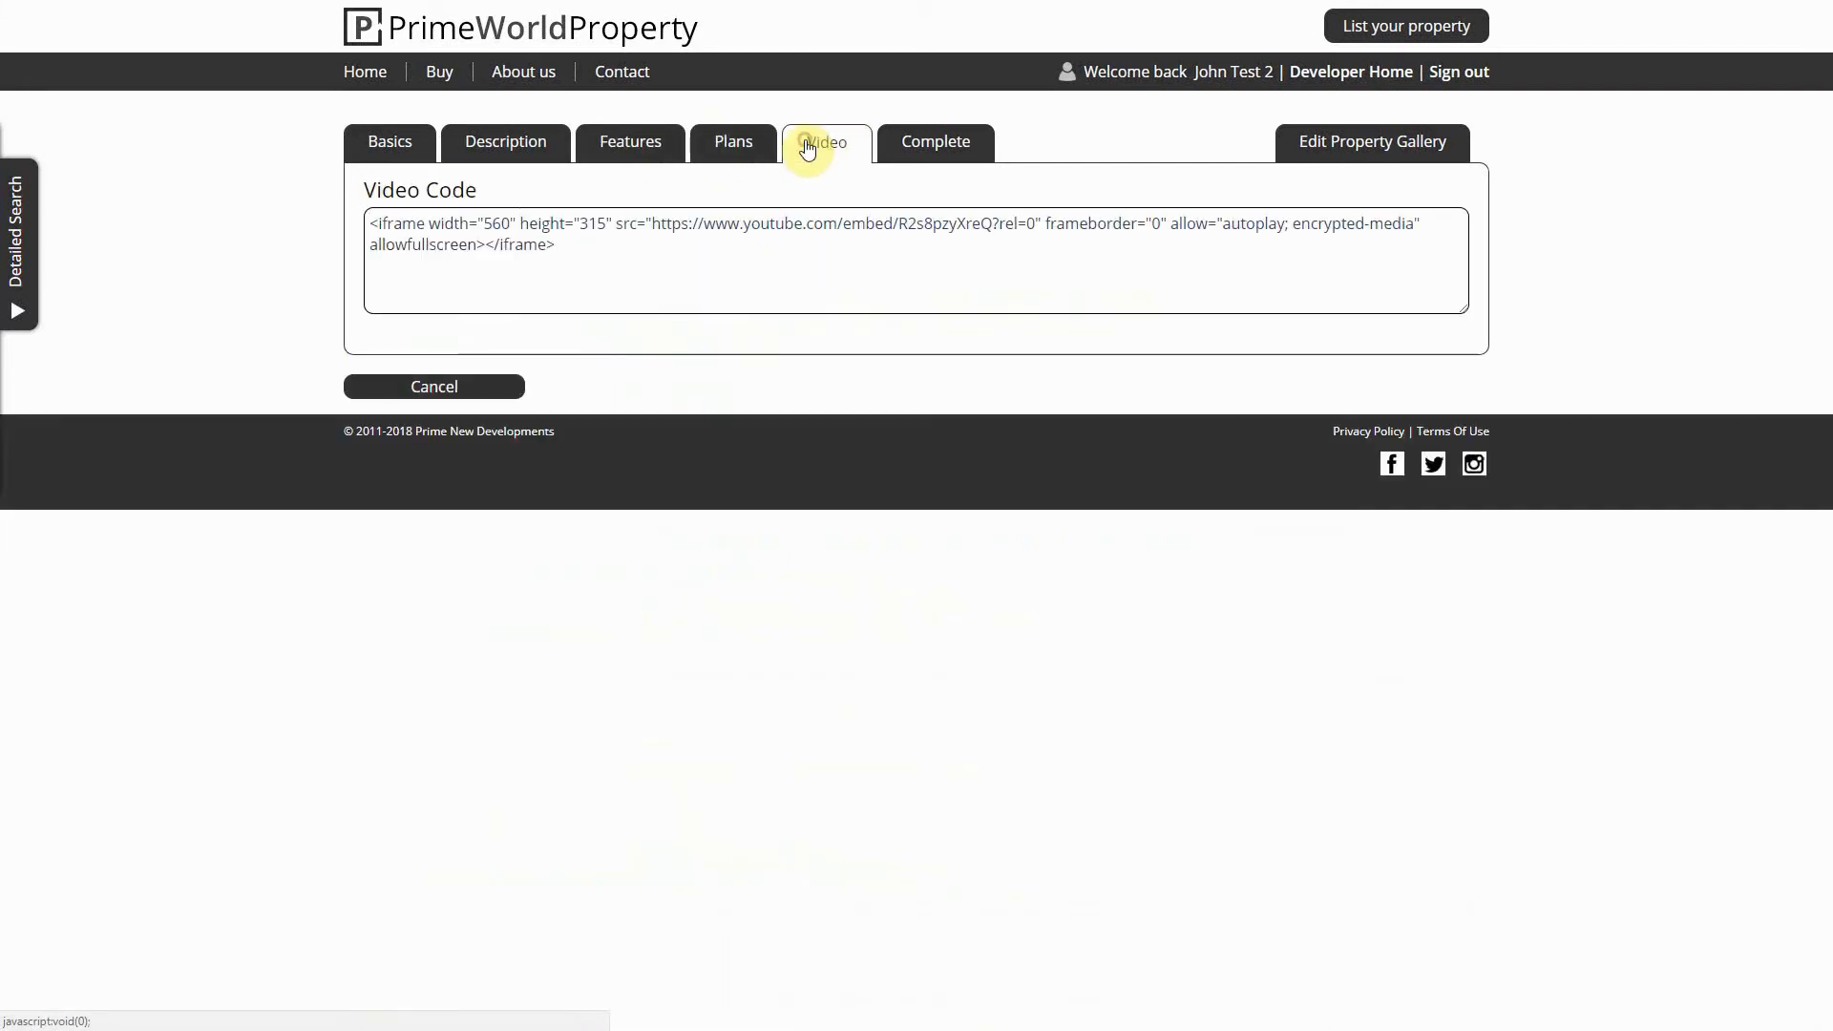
pyautogui.click(731, 145)
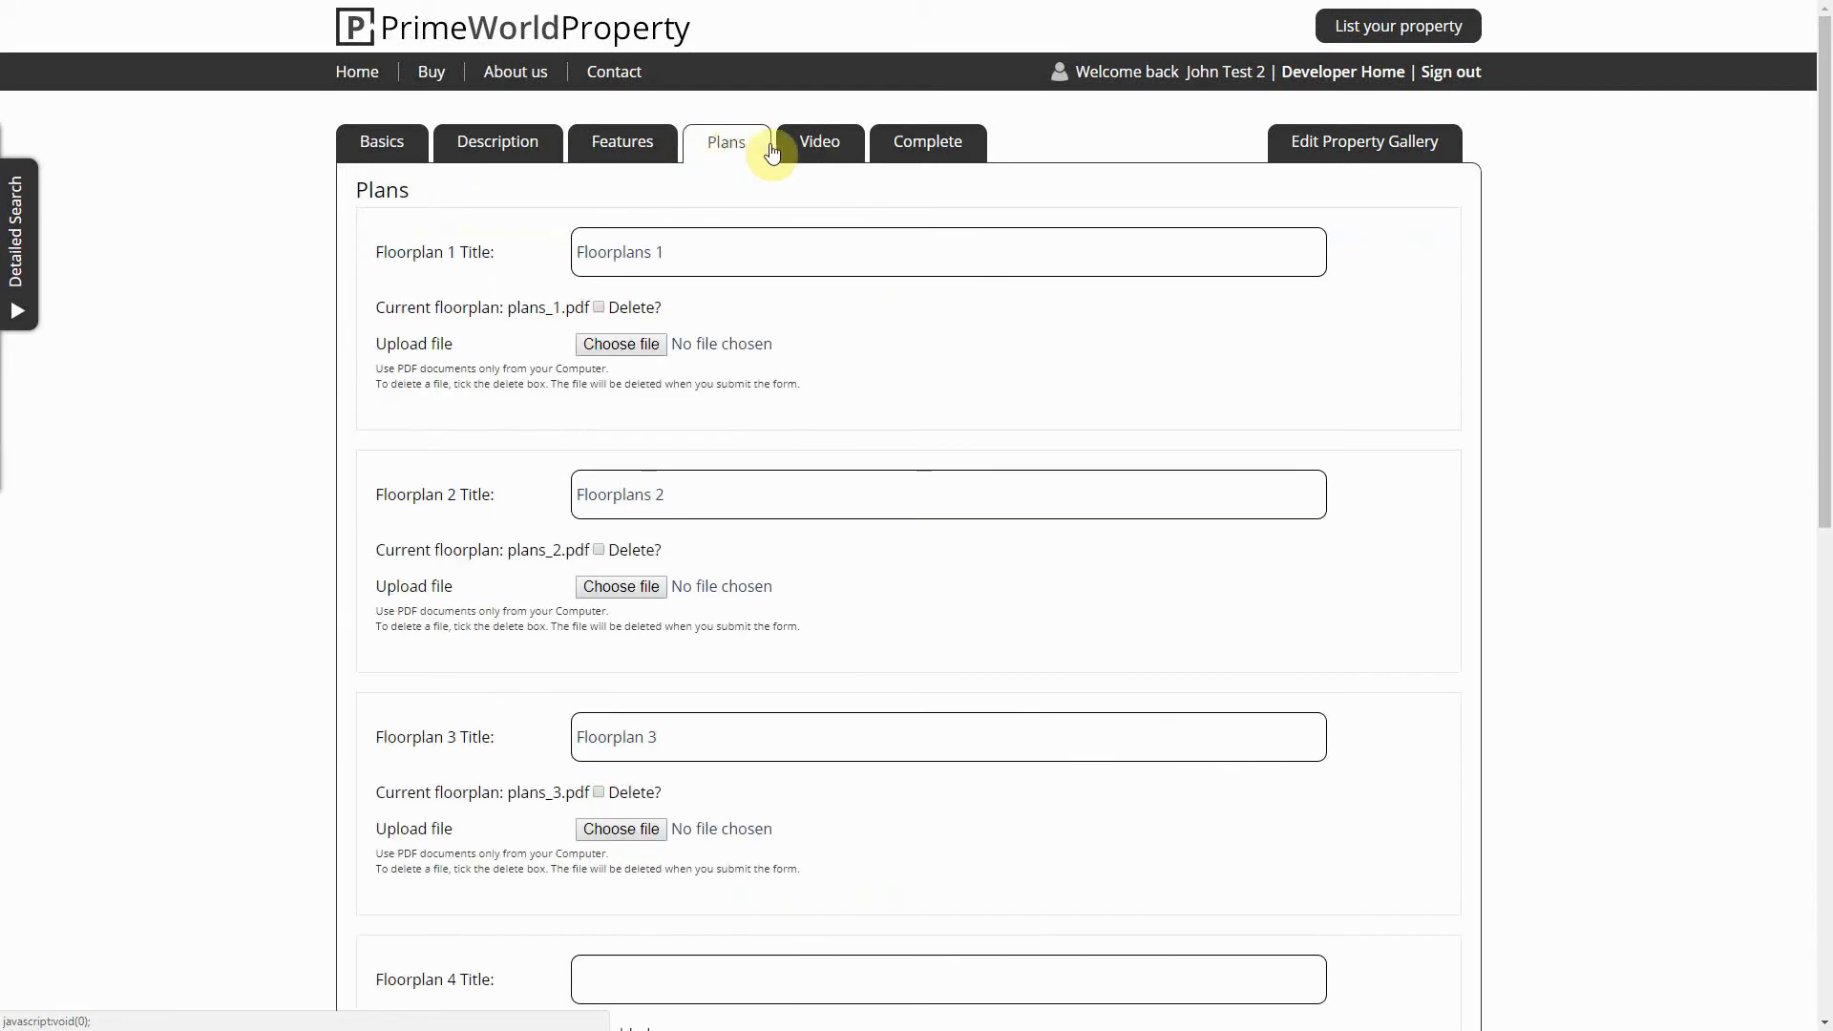
# Submit the Stamford House edit form and return to the developer home page
pyautogui.click(926, 148)
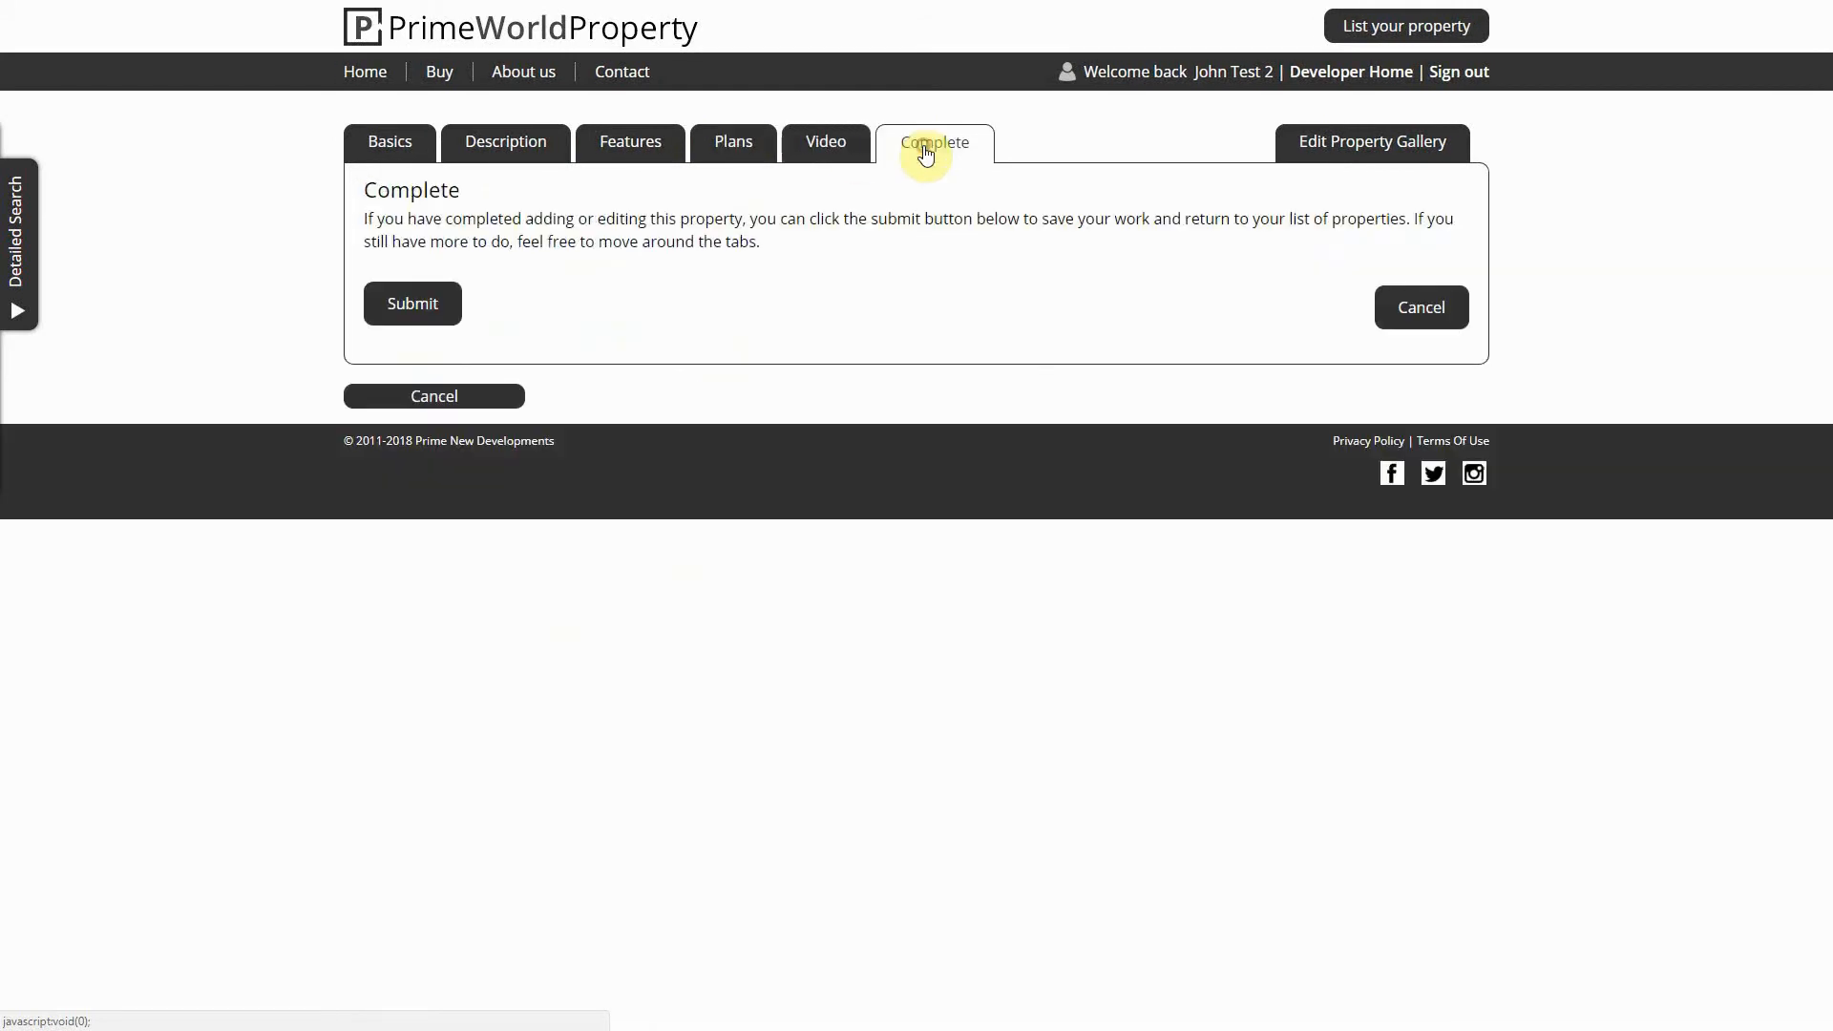
pyautogui.click(423, 310)
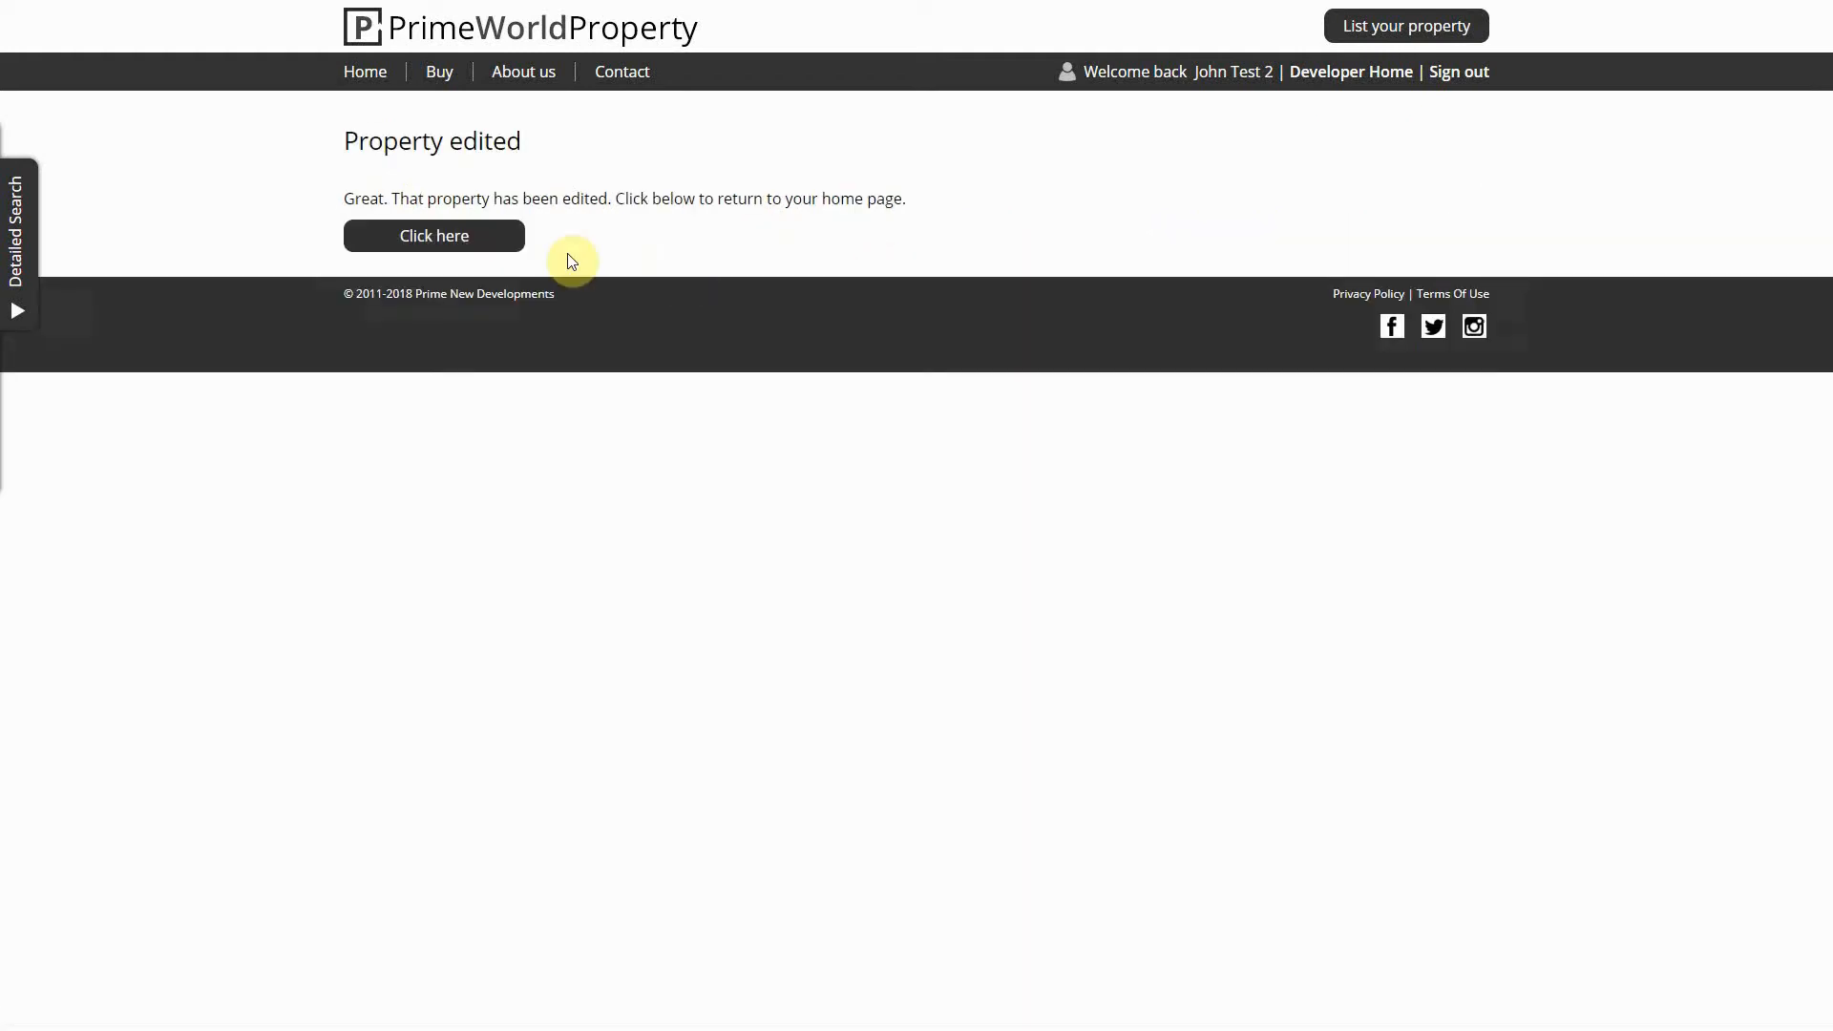
pyautogui.click(492, 243)
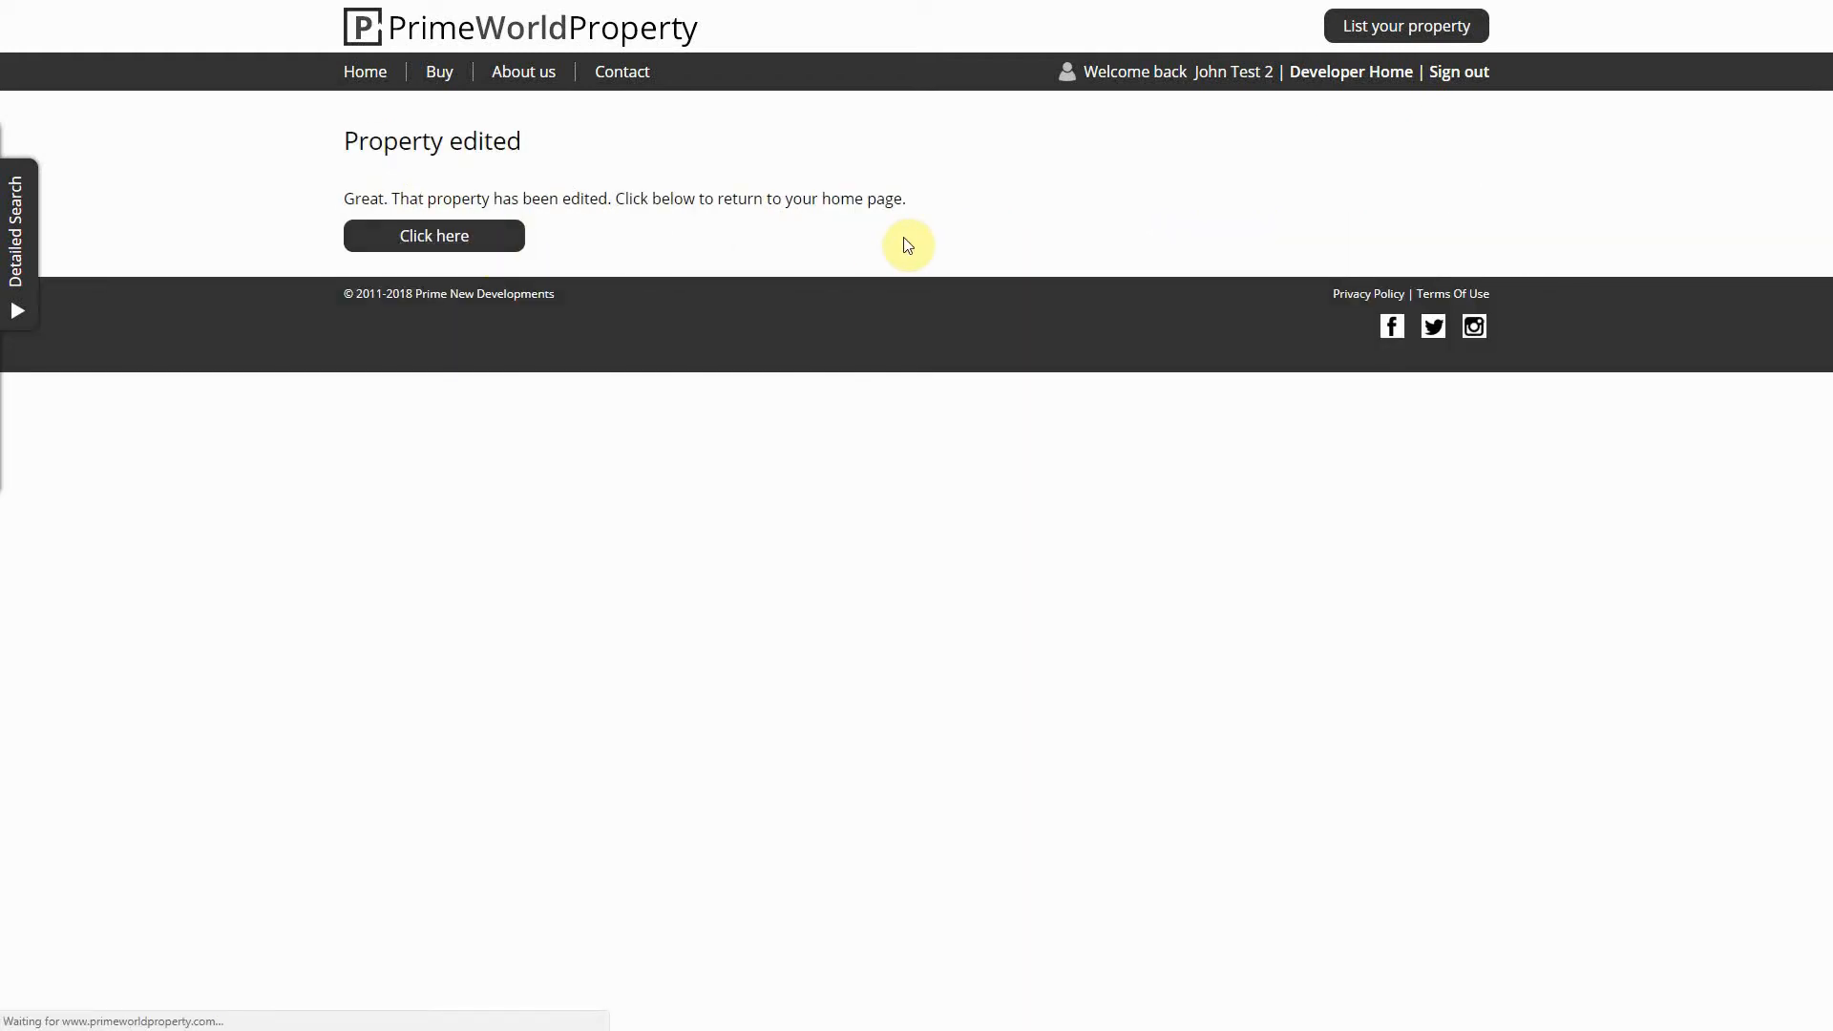